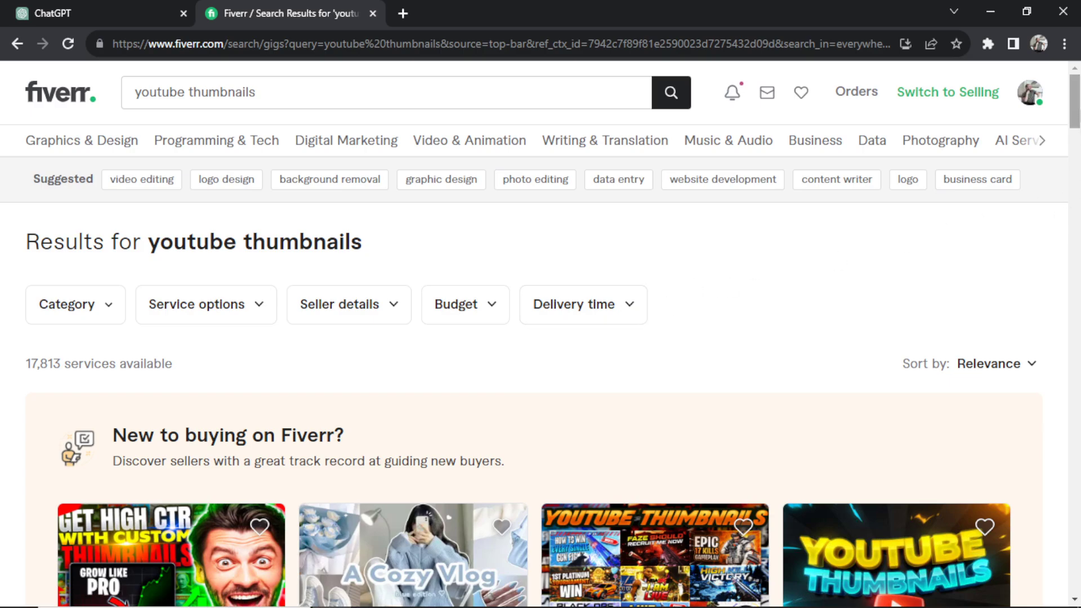
- Examine the thumbnail styles offered in the Fiverr search results for "youtube thumbnails"
scroll(541, 338, "down", 2)
scroll(540, 334, "down", 3)
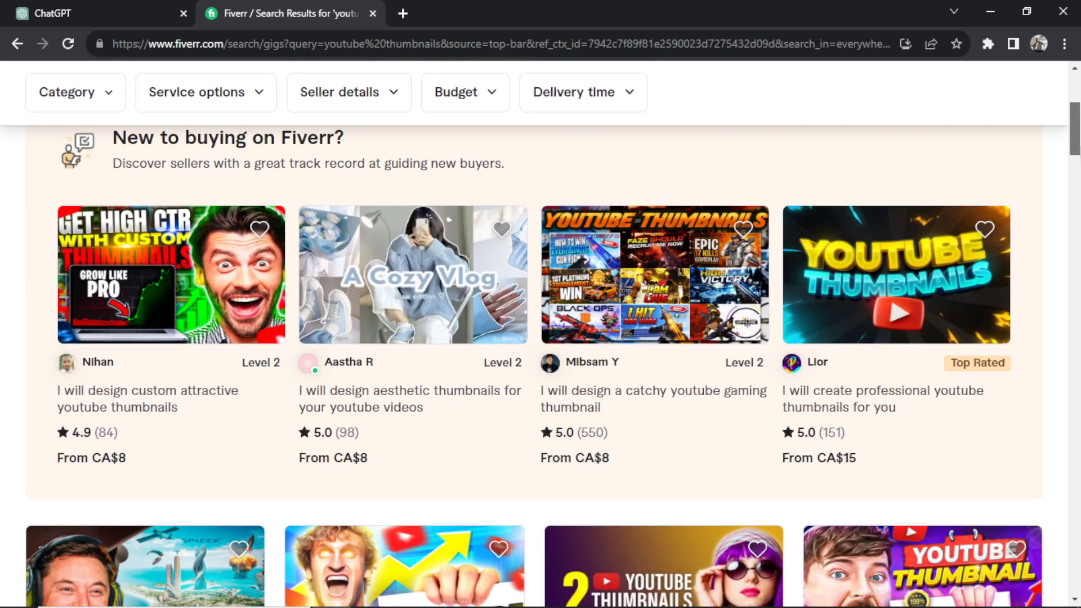
scroll(540, 337, "down", 8)
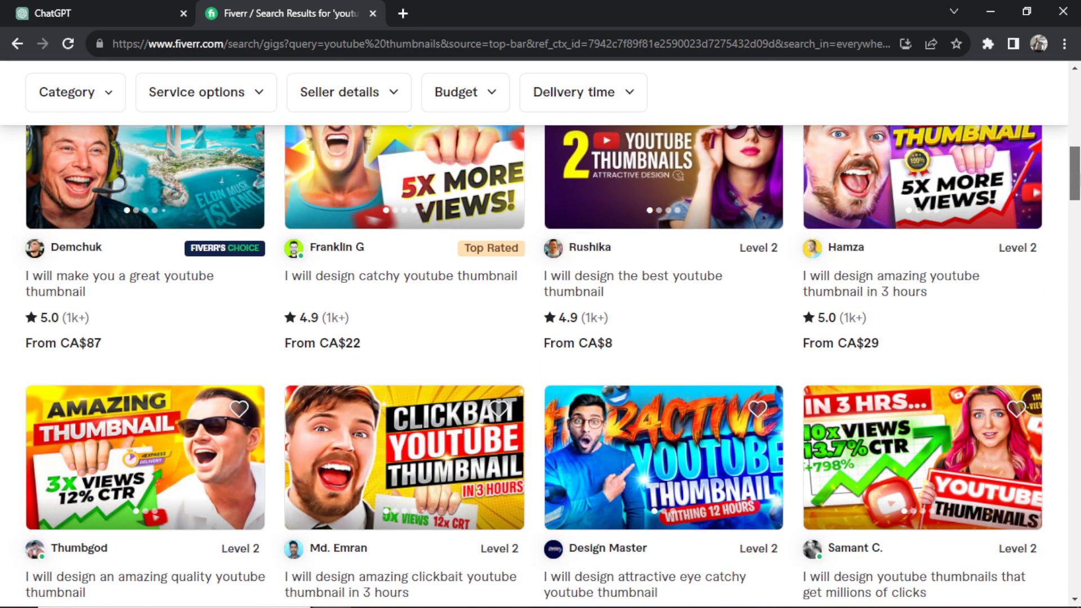
scroll(644, 296, "down", 3)
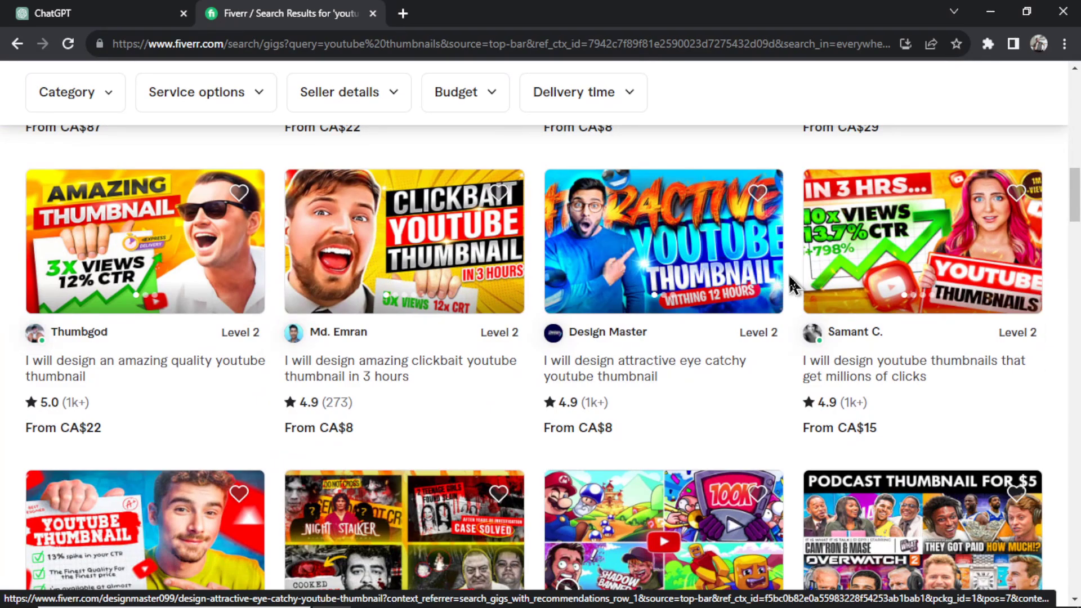
scroll(754, 282, "down", 3)
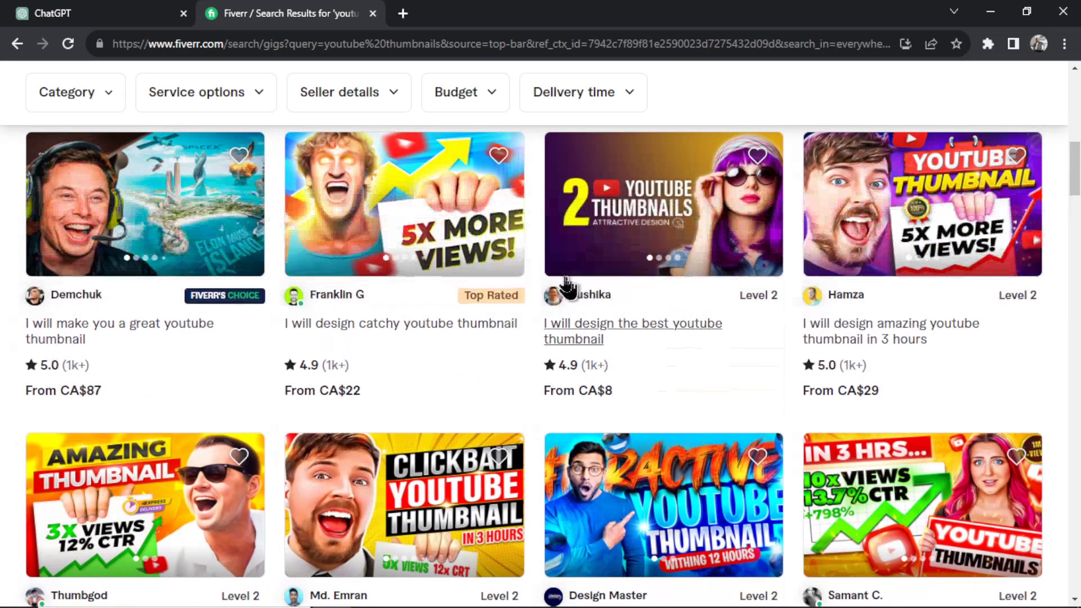
scroll(514, 272, "up", 1)
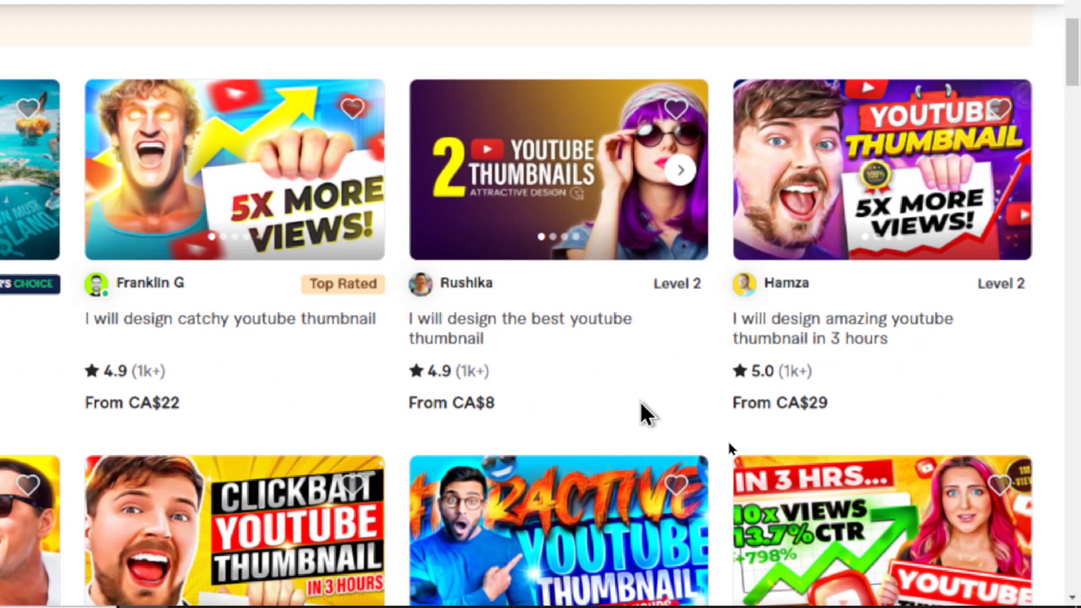
scroll(640, 403, "up", 1)
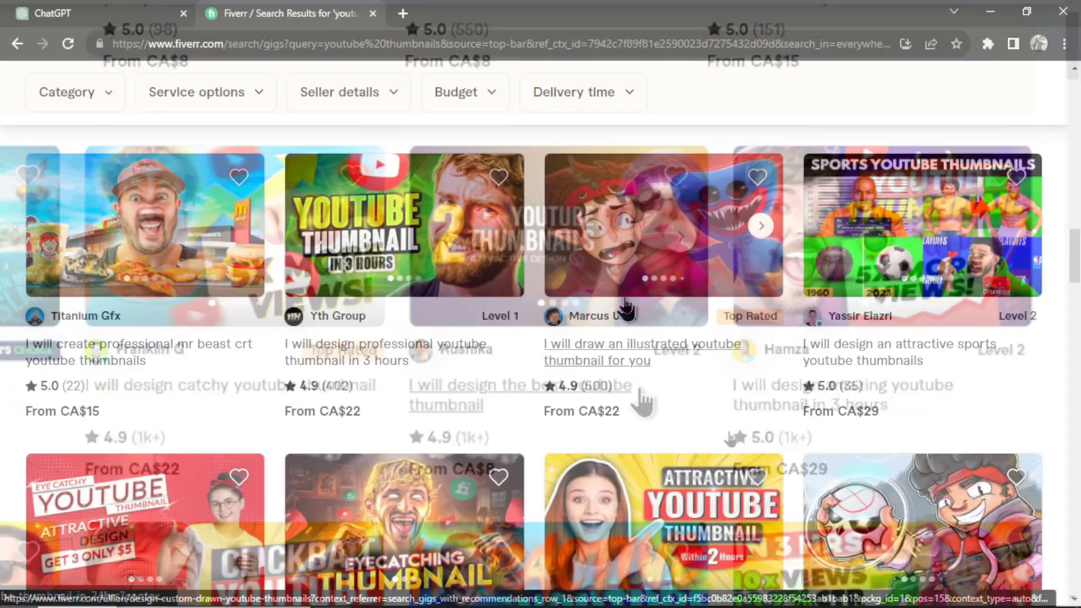
scroll(626, 309, "down", 1)
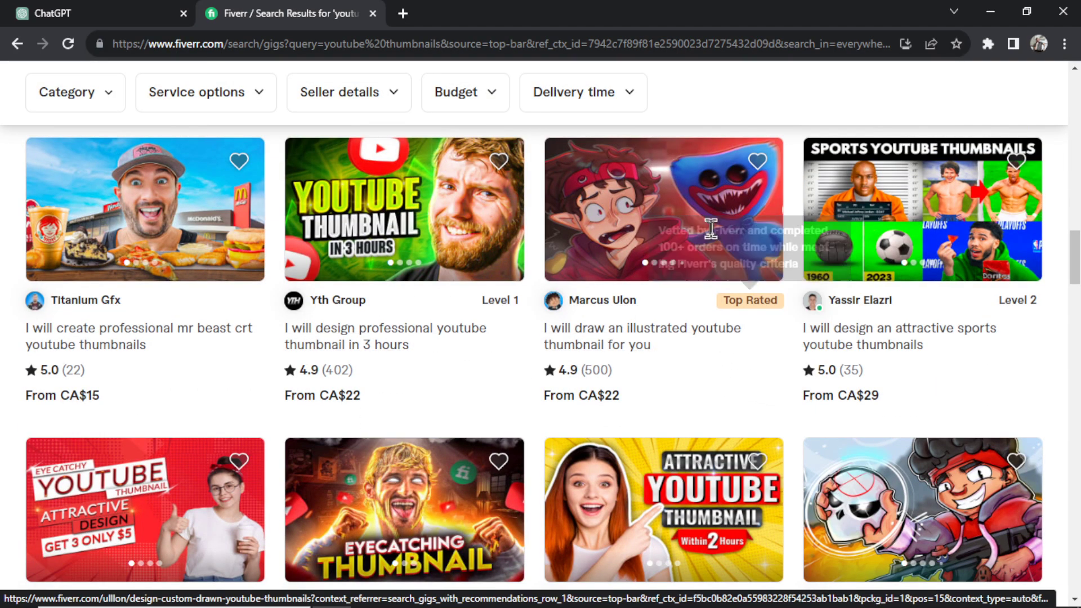
scroll(664, 208, "down", 4)
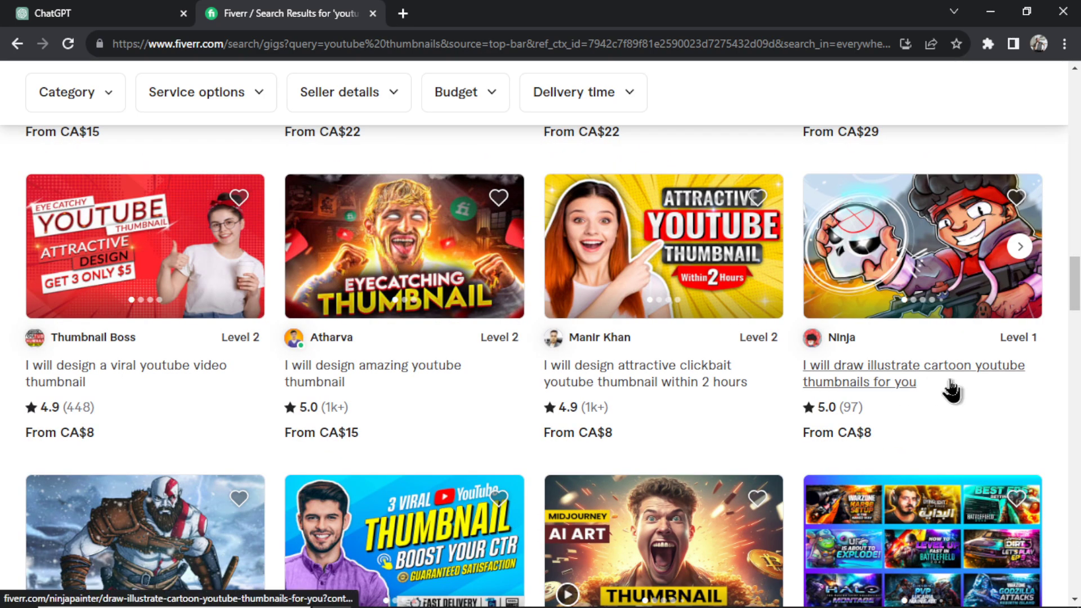
- Save the image of the bearded warrior in snow from the custom drawn gaming cartoon thumbnail listing
scroll(963, 276, "down", 2)
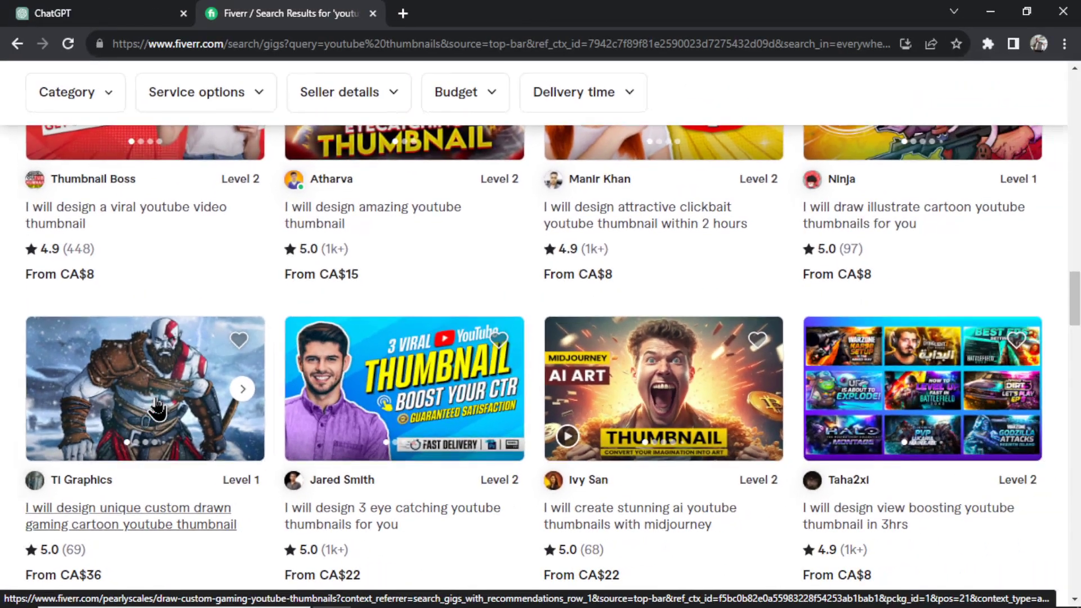
scroll(895, 335, "up", 1)
scroll(854, 331, "down", 1)
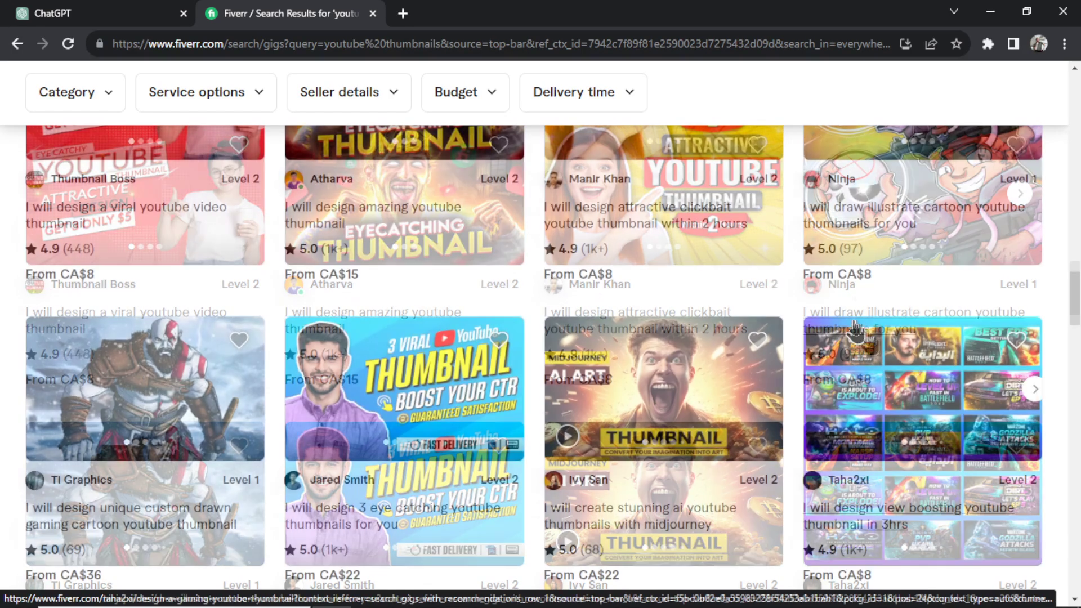
right_click(144, 392)
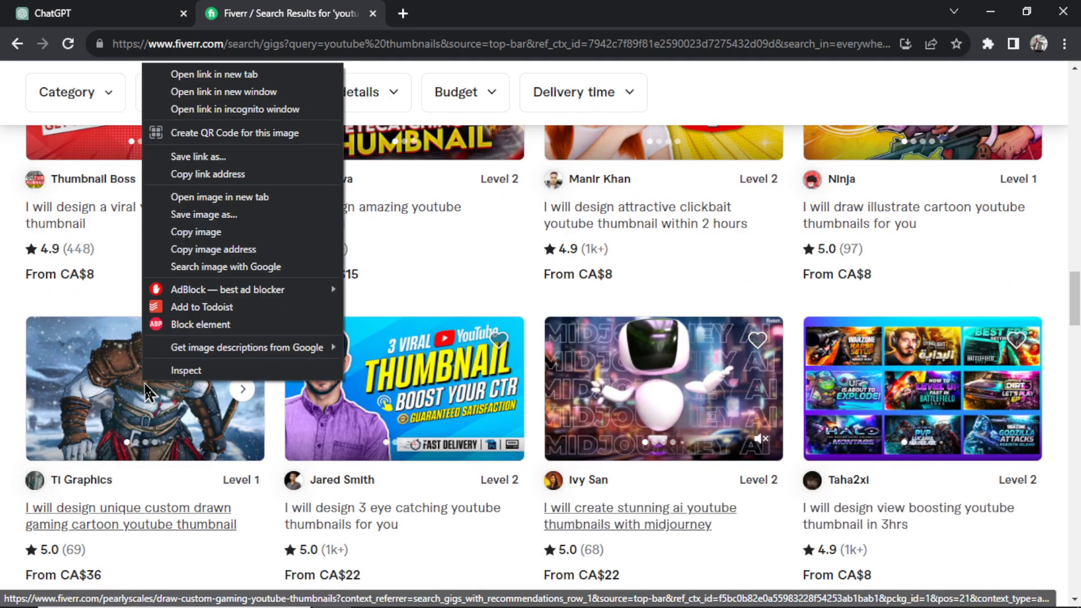
left_click(219, 218)
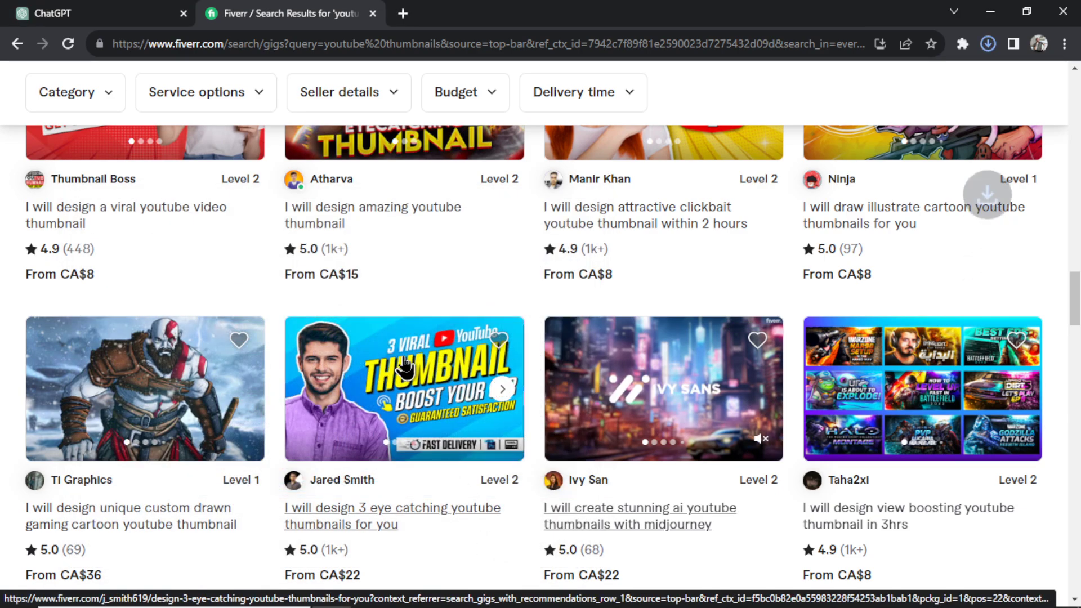
- In ChatGPT, attach the saved warrior image, ask "Describe this image's style in a clear and concise way." and select the reply's closing style phrase
left_click(65, 12)
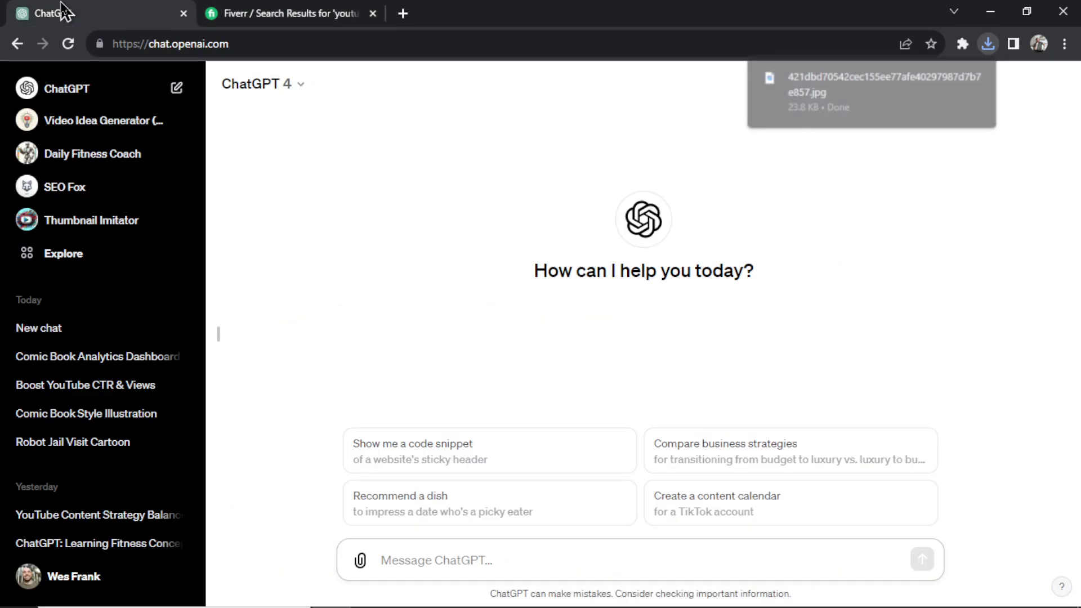
left_click(361, 561)
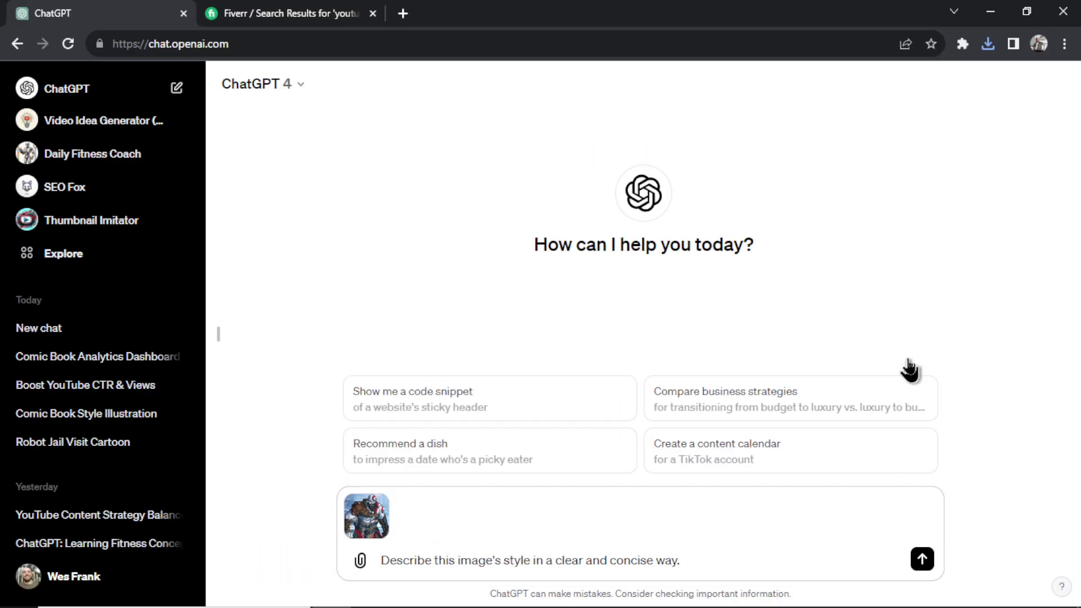
key("Return")
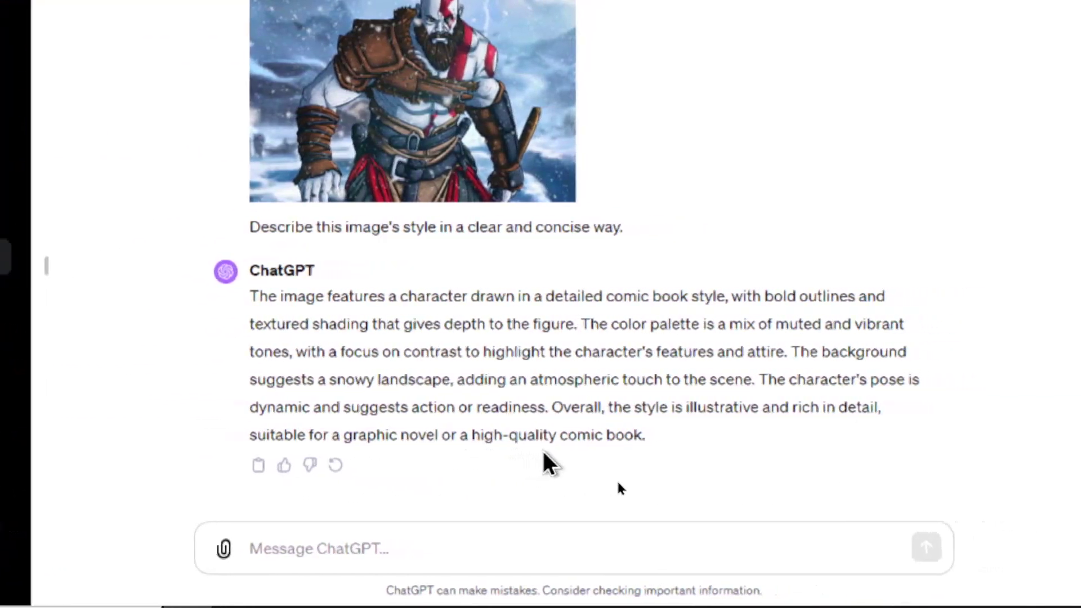
left_click_drag(648, 407, 687, 436)
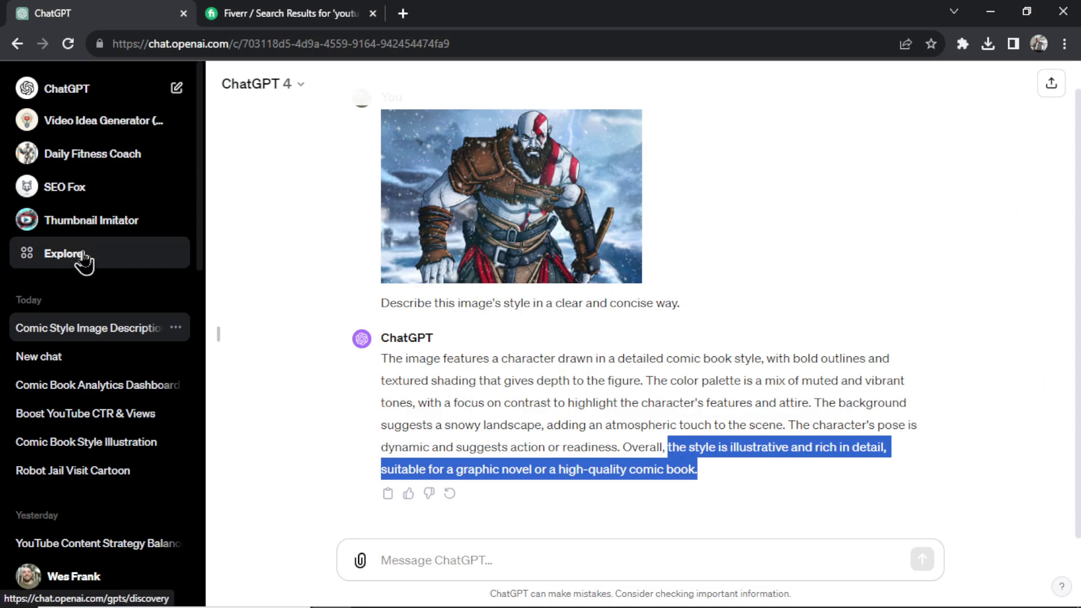
- Create a new GPT through manual configuration and name it "Comic Book Thumbnails"
left_click(84, 260)
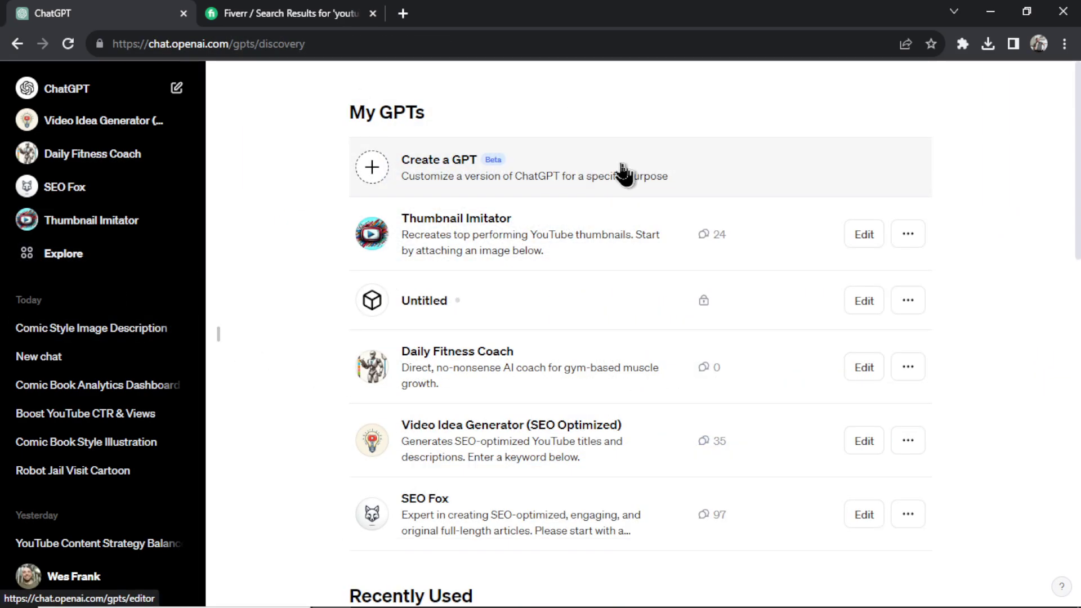
left_click(796, 169)
left_click(301, 146)
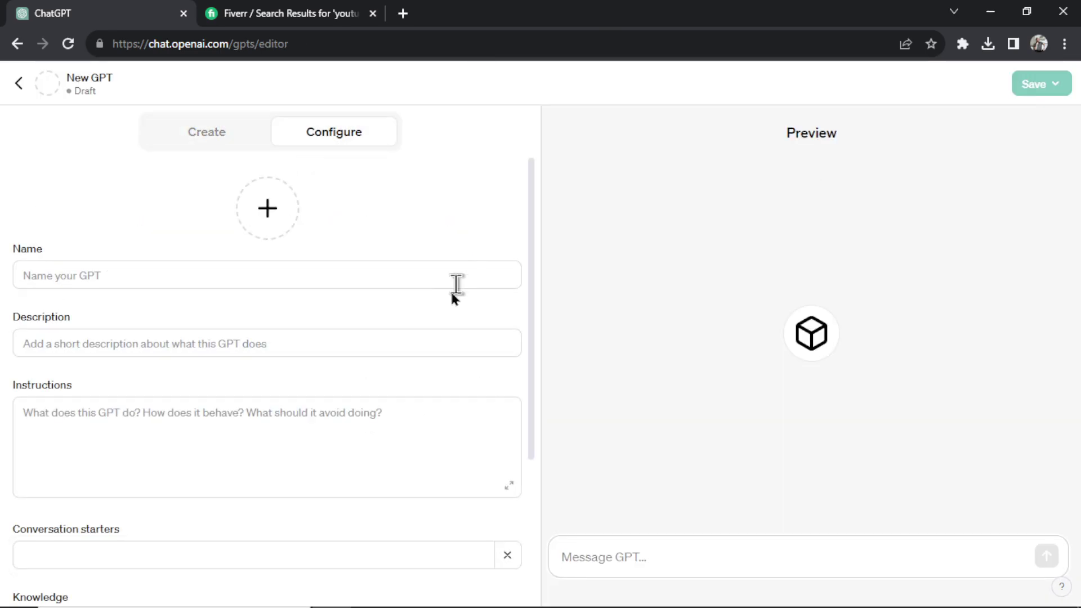
left_click(259, 270)
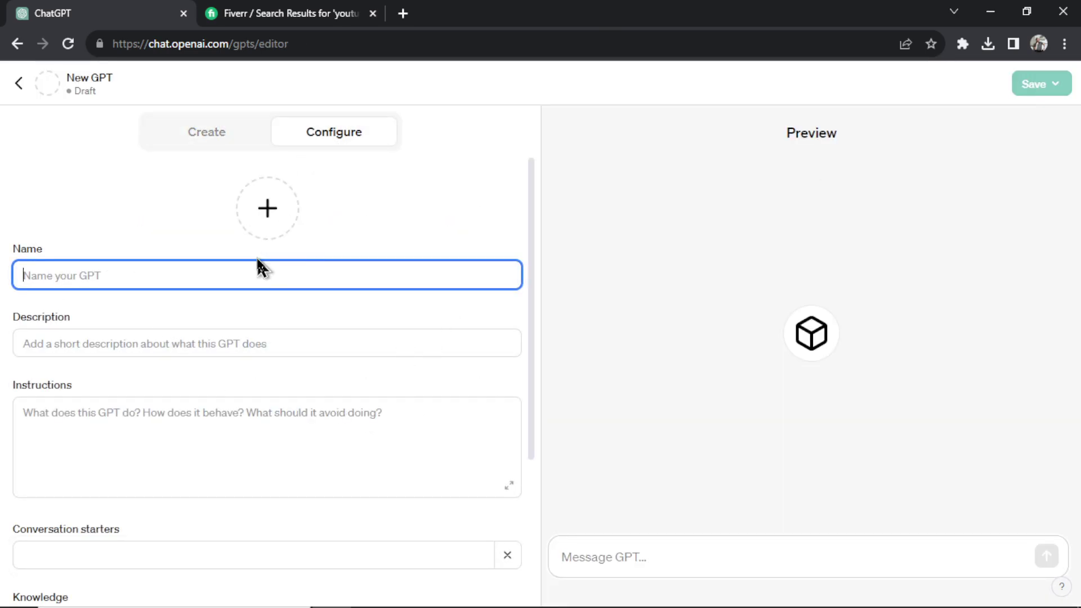
type("Comic Book Thumbnails")
- Set the saved warrior image as the GPT's picture and enter the description "Creates comic book style thumbnails for your YouTube videos"
left_click(267, 208)
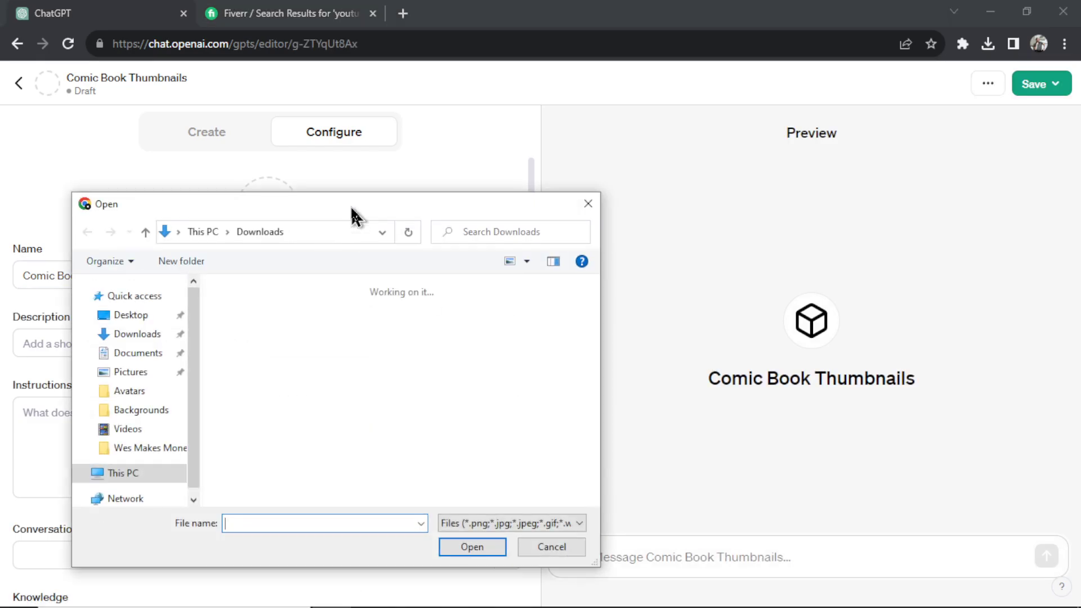
left_click(248, 334)
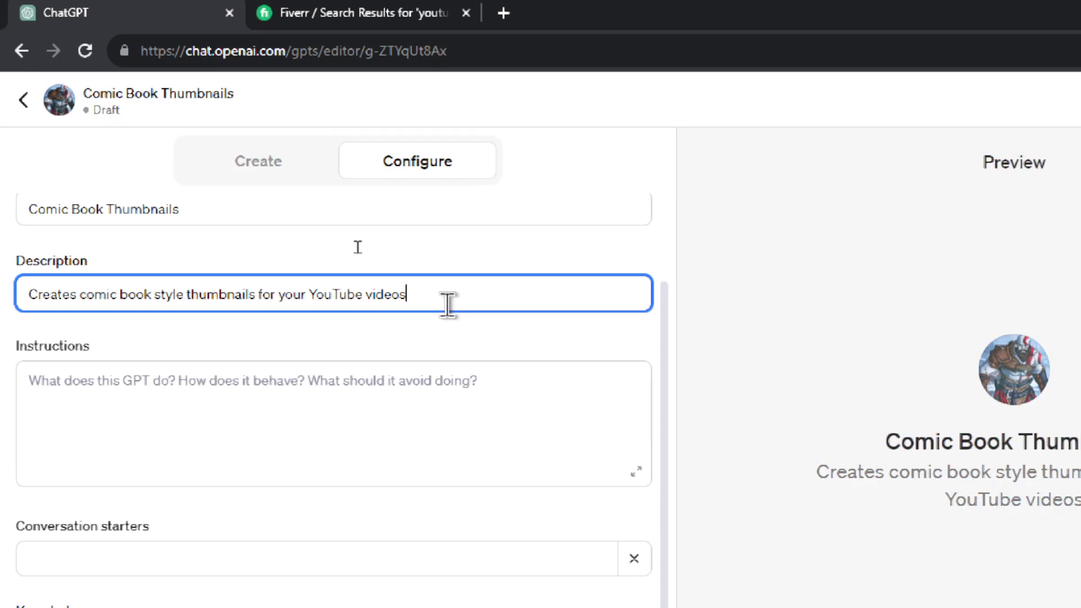
- Write instructions for a 16:9 aspect ratio and illustrative, detailed comic book style, with bold outlines and textured shading that gives depth to the main figure
scroll(424, 318, "down", 2)
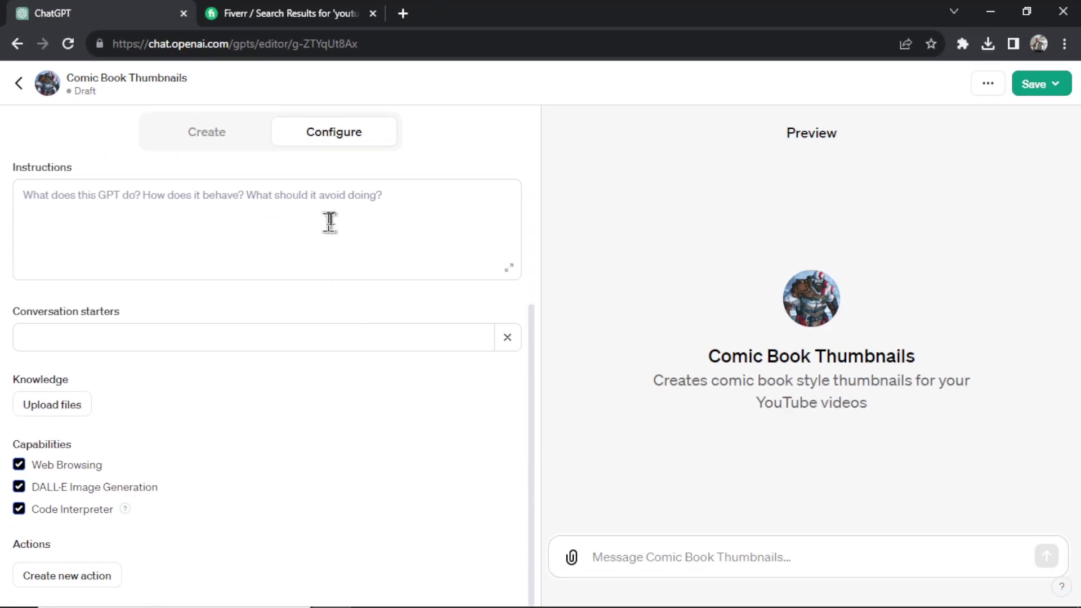
left_click(358, 234)
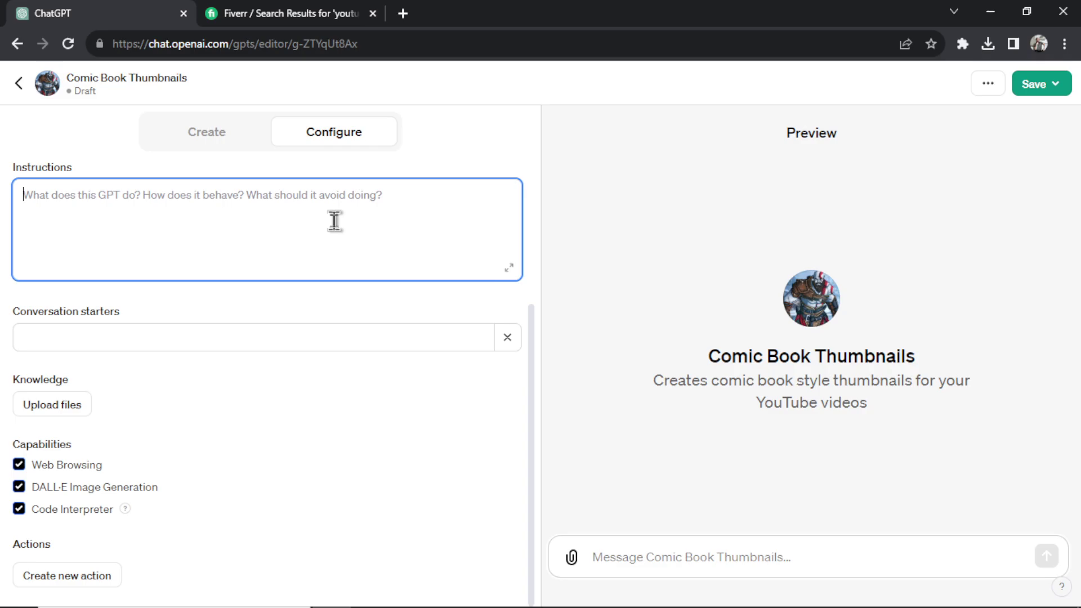
type("Aspect ratio 16:9.")
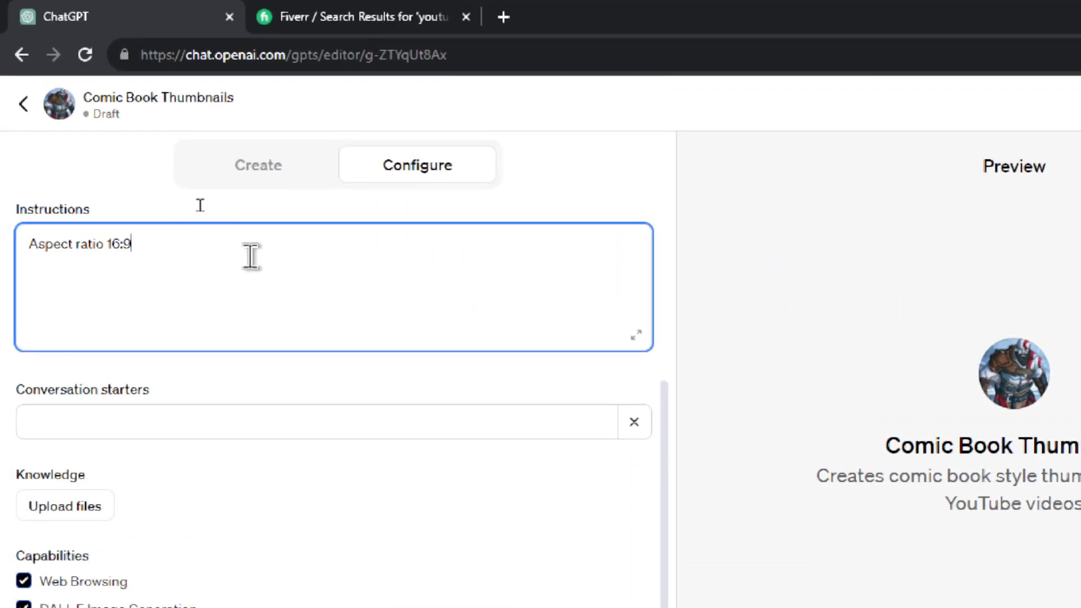
type("The style needs to be illustrative and rich in detail, suitable for a graphic novel or a high-quality comic book.")
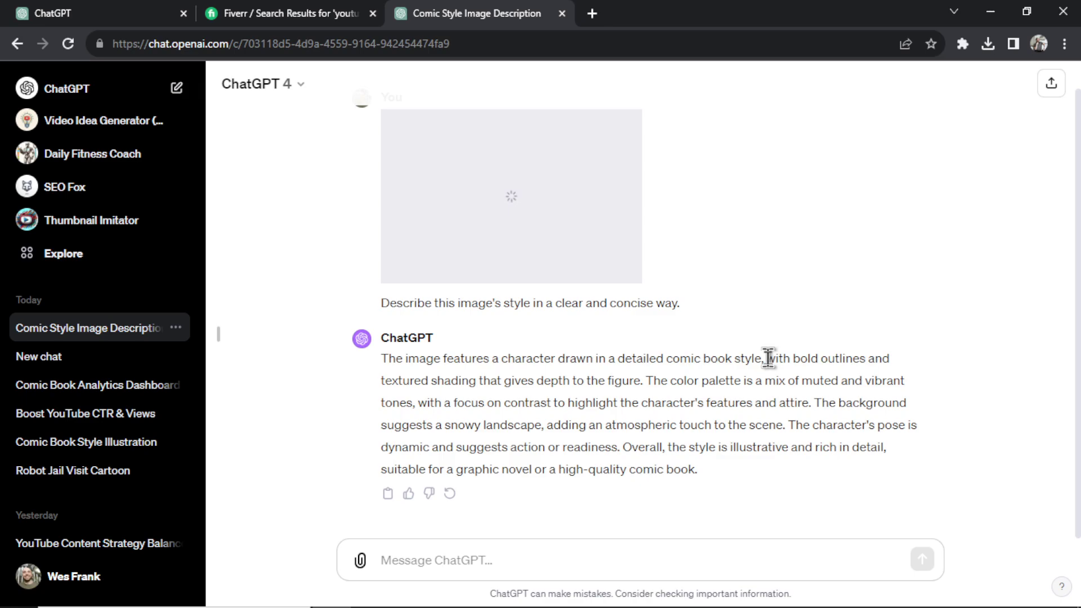
left_click_drag(768, 358, 653, 378)
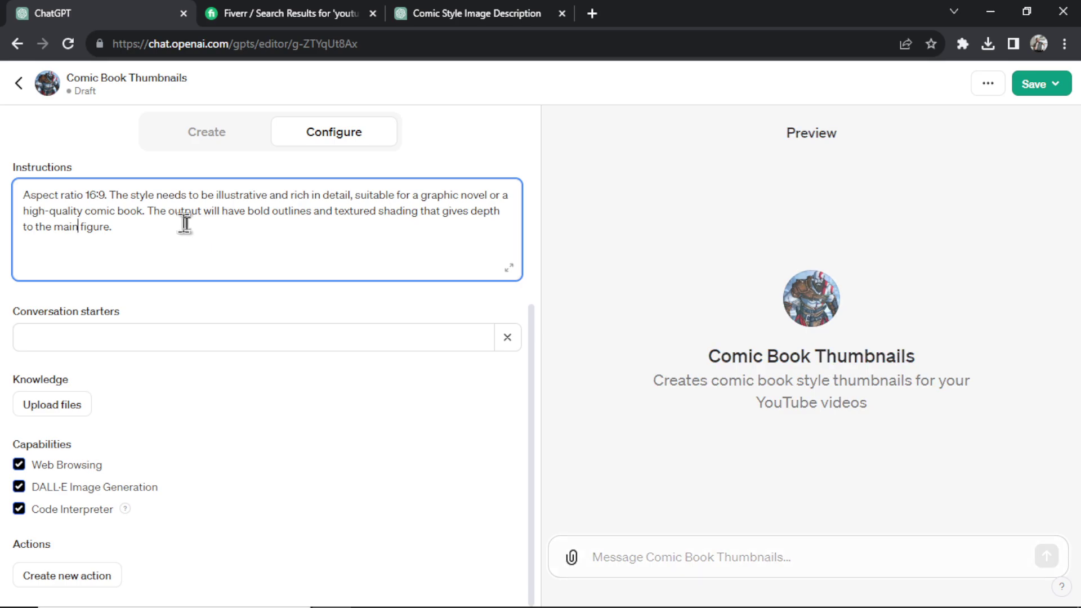
- Restructure the instructions into a video thumbnail context plus three steps: brainstorm 3 ideas from a title, have one selected, create that thumbnail image
left_click(509, 267)
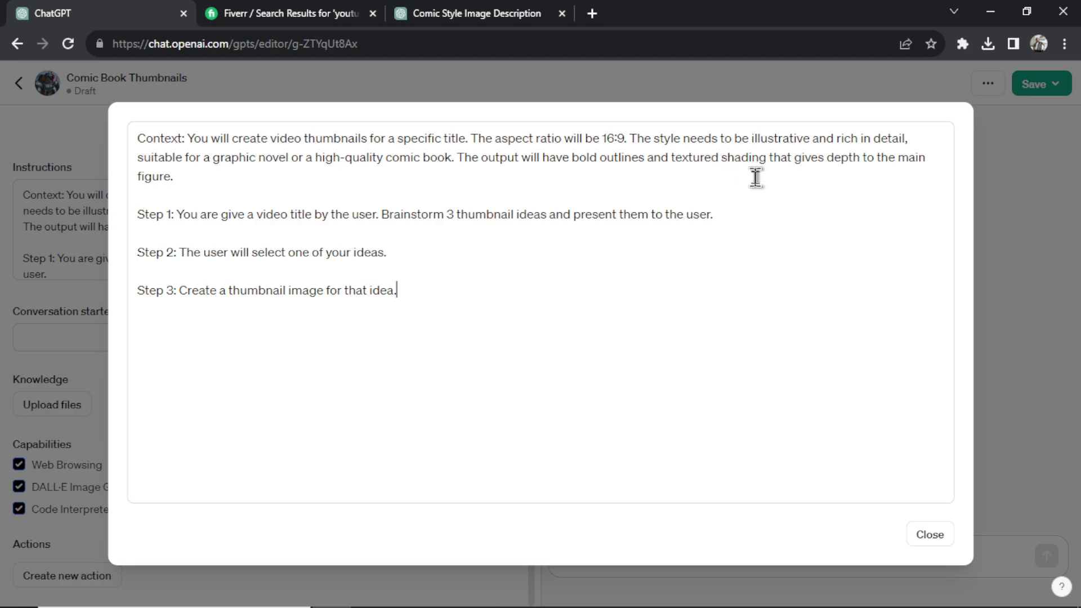
left_click_drag(637, 138, 712, 168)
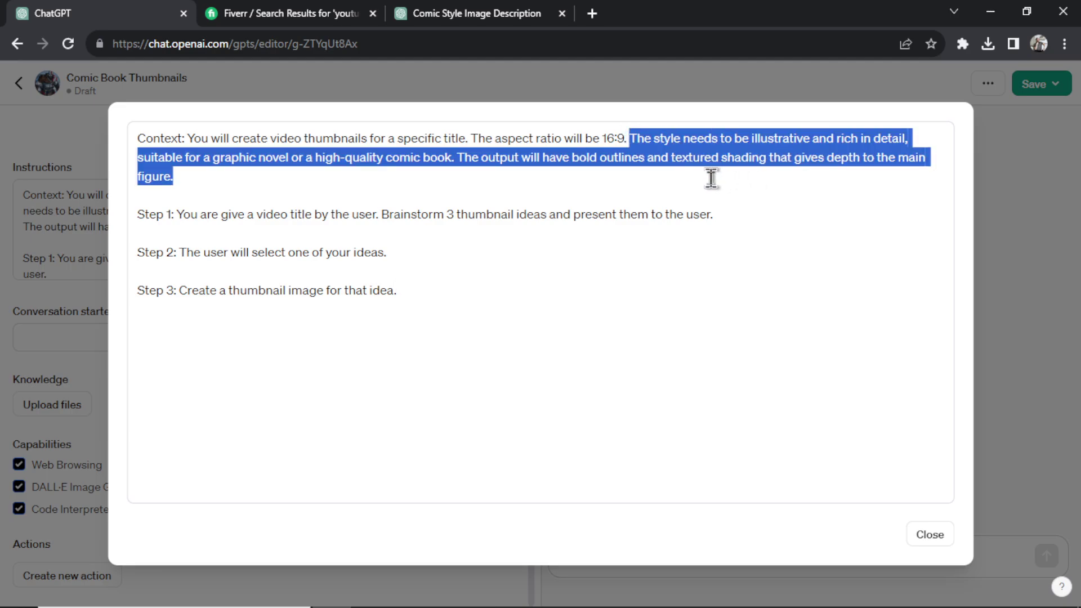
left_click(712, 178)
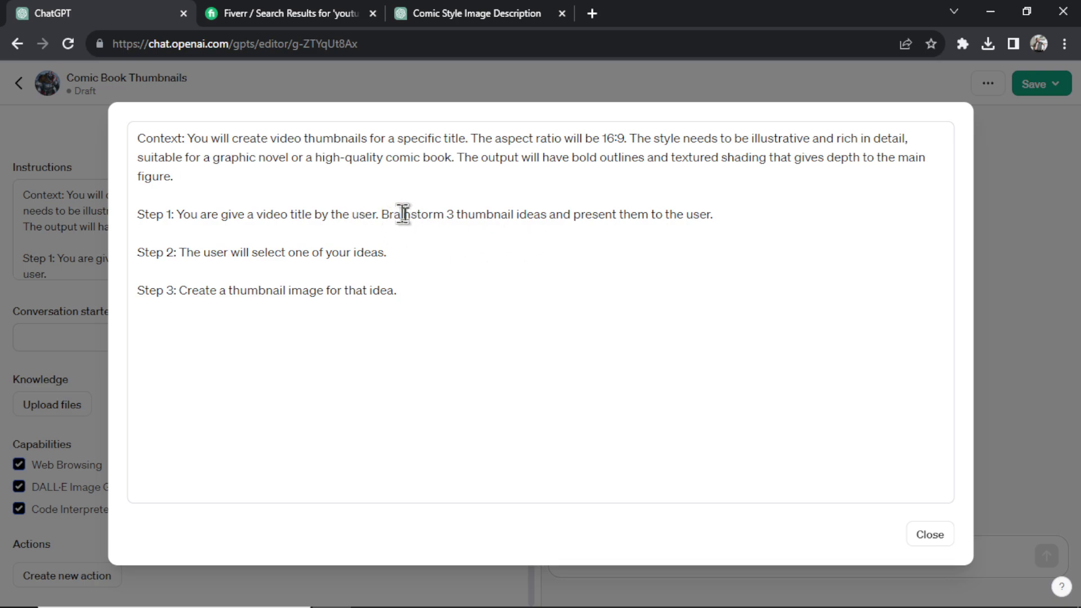
left_click_drag(451, 214, 750, 226)
left_click(753, 232)
left_click(348, 268)
left_click(443, 256)
left_click(921, 537)
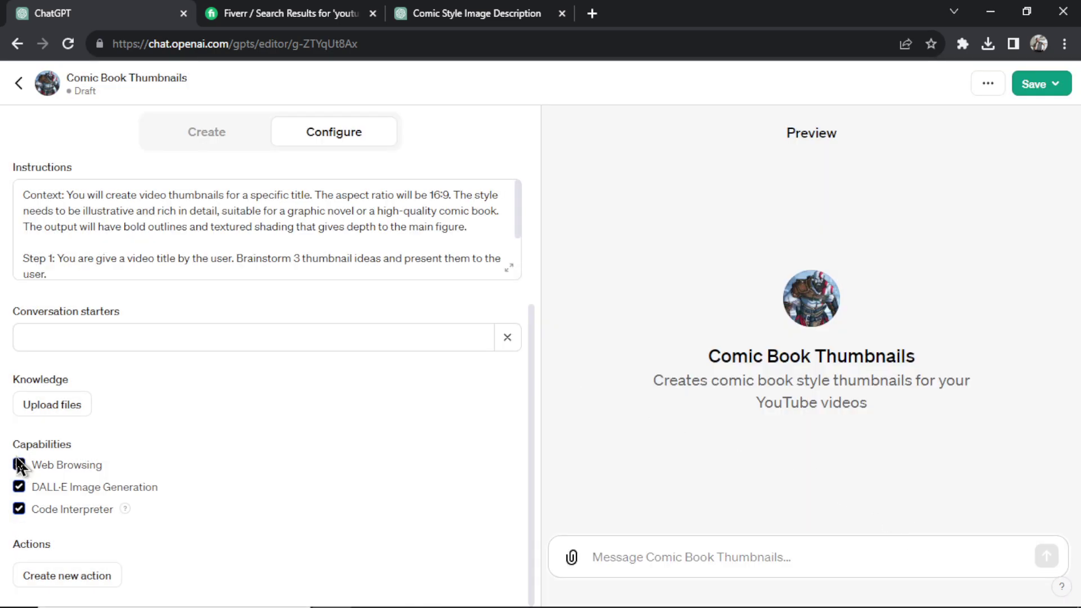
- Disable Web Browsing and Code Interpreter, and test the GPT in the preview with the title "How to A/B test youtube thumbnails"
left_click(19, 509)
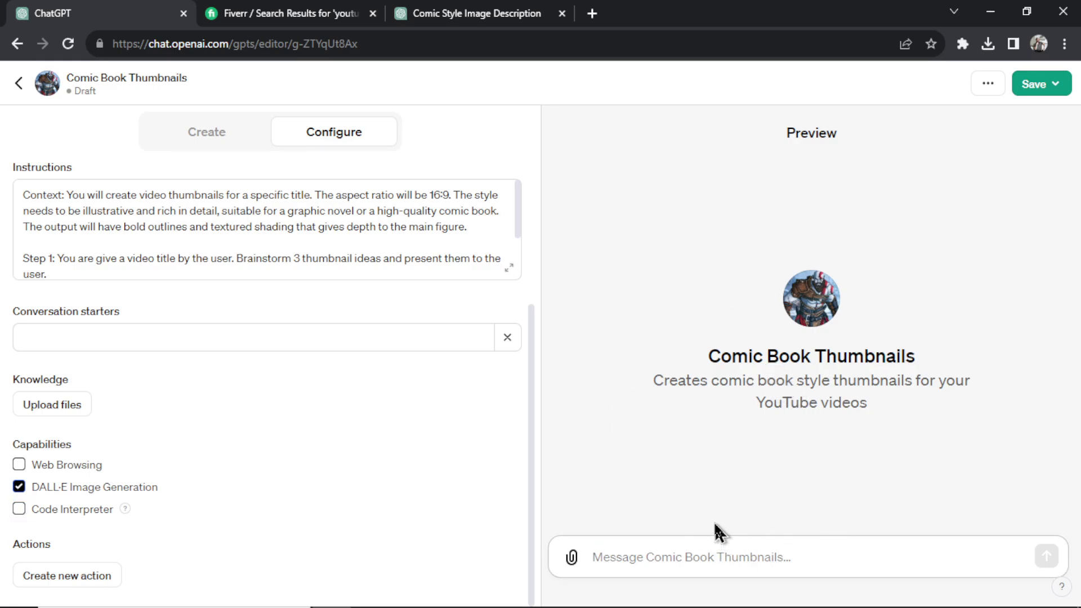
type("How to A/B test")
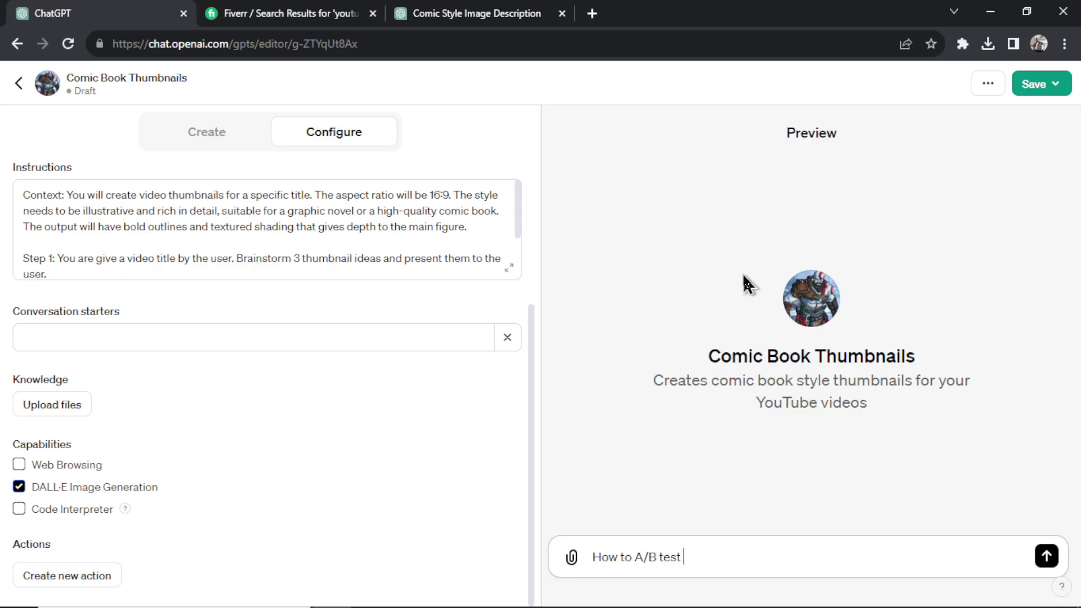
type(" youtube thumbnails")
key("Return")
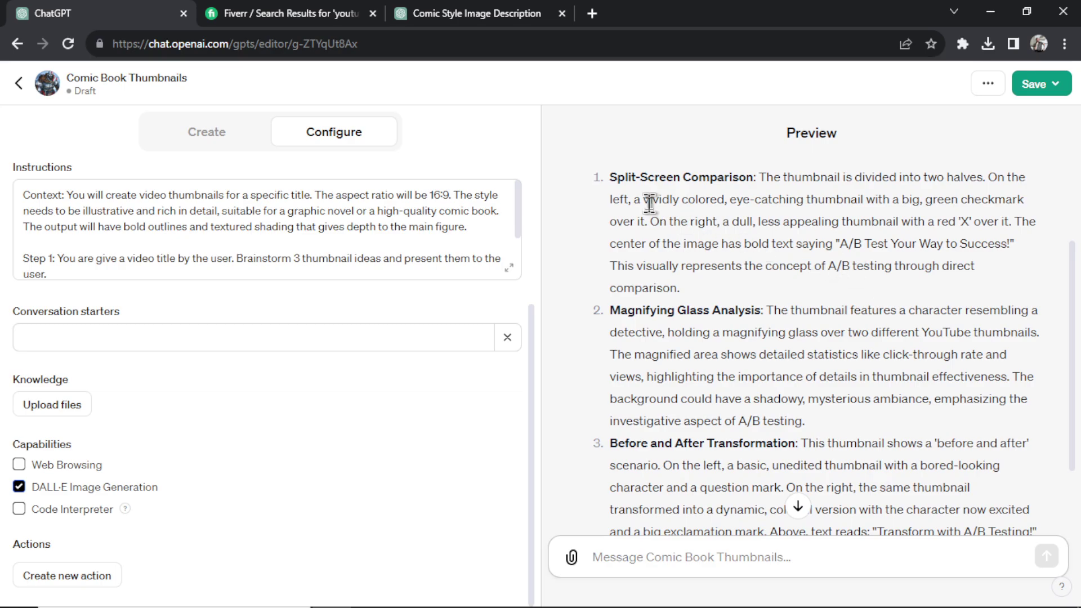
- Pick the split-screen comparison concept in the preview chat by replying "Let's go with idea 1"
left_click_drag(610, 178, 752, 176)
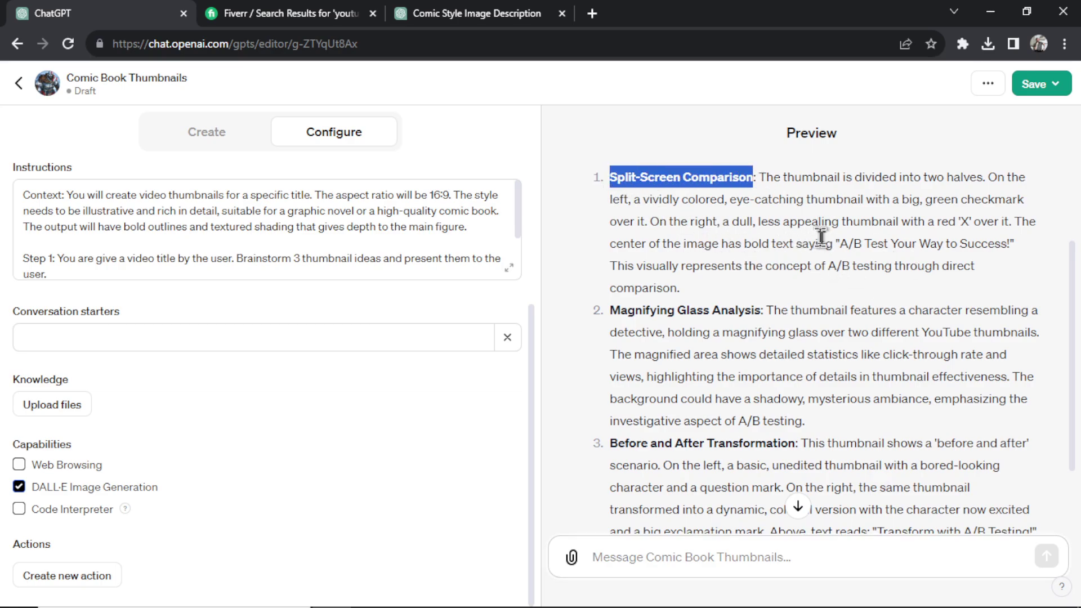
scroll(823, 230, "down", 3)
left_click(680, 554)
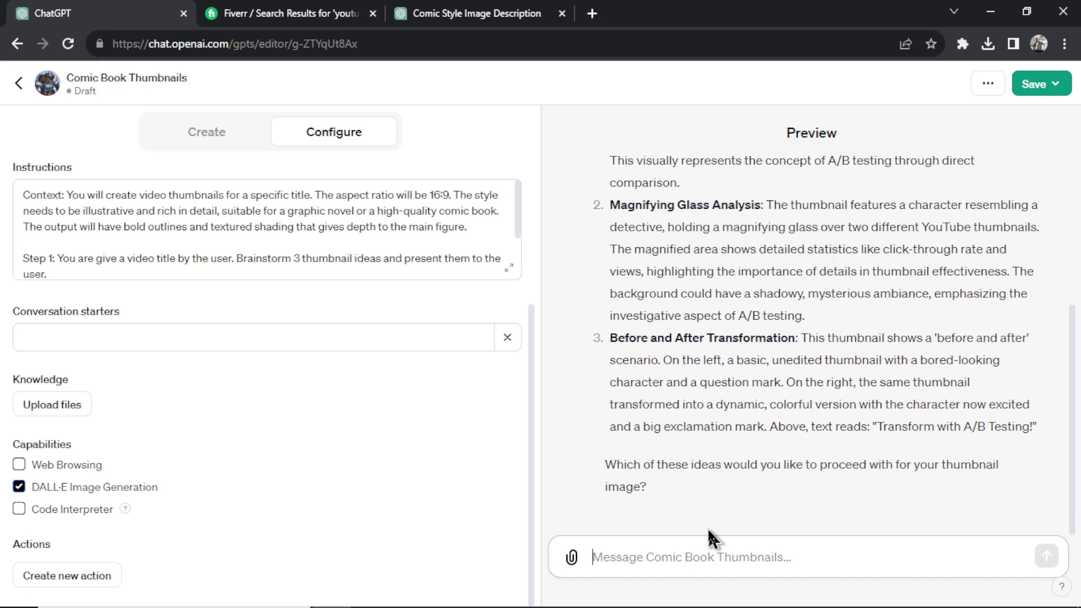
type("Let's go with id")
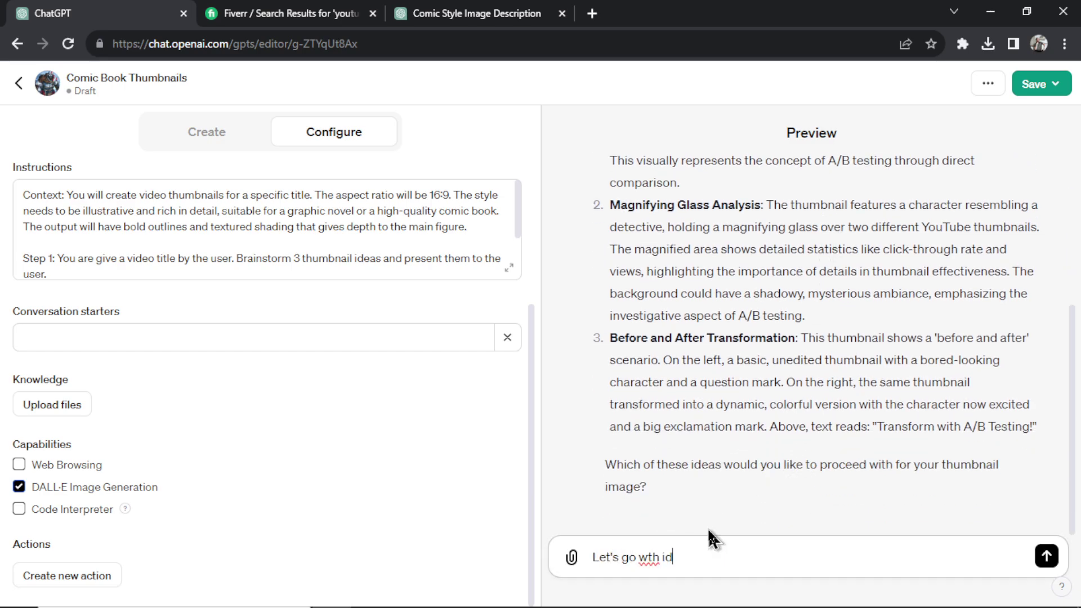
type("ea 1")
key("Return")
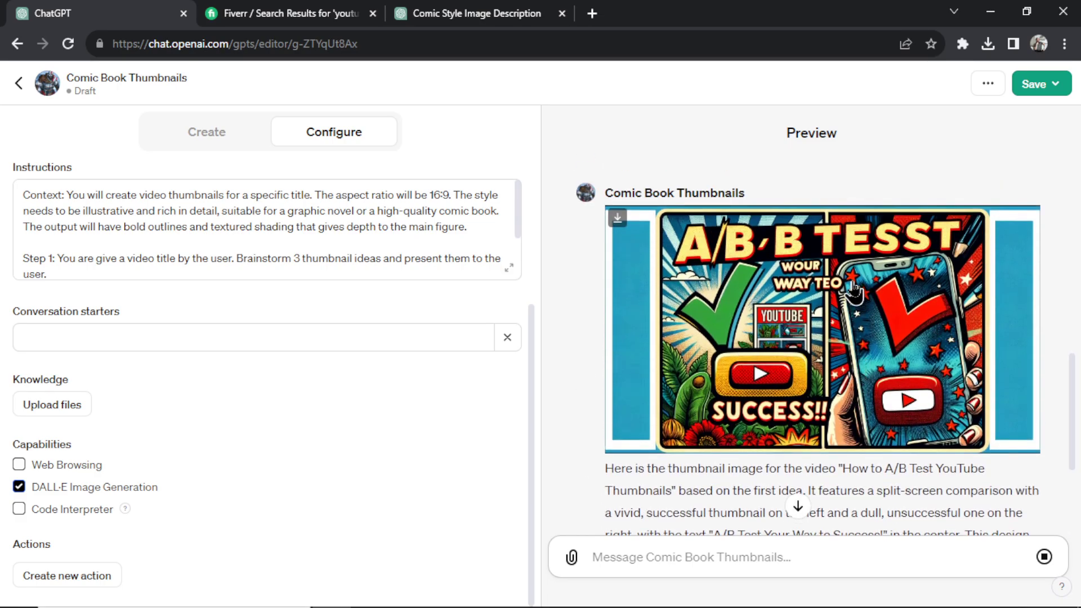
- Review the thumbnail images generated in the preview for ideas 1, 2 and 3, comparing their style and text
scroll(731, 394, "down", 4)
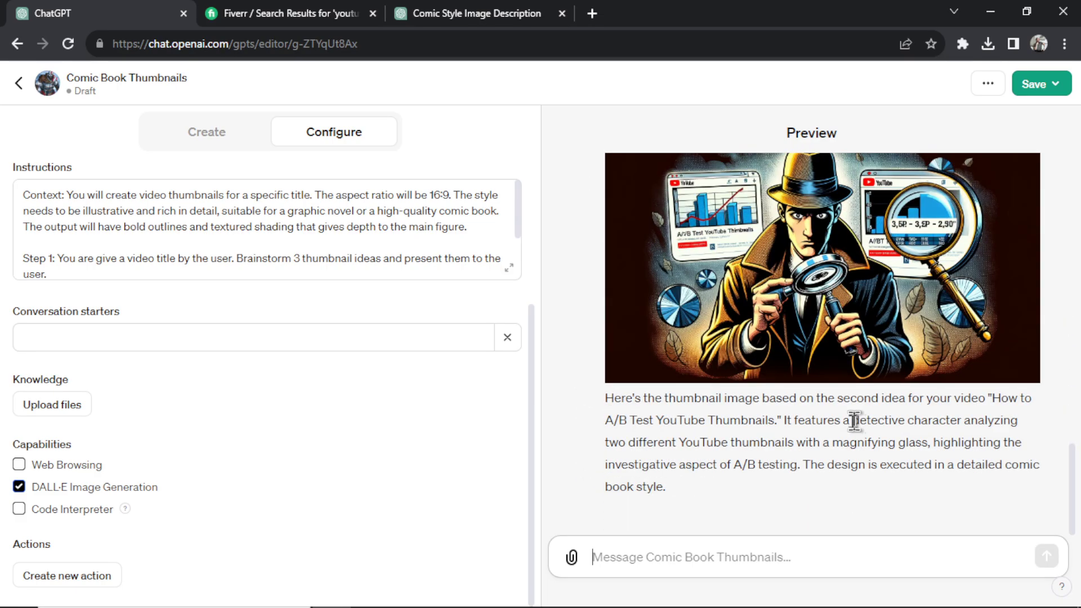
scroll(838, 267, "up", 2)
scroll(846, 305, "down", 1)
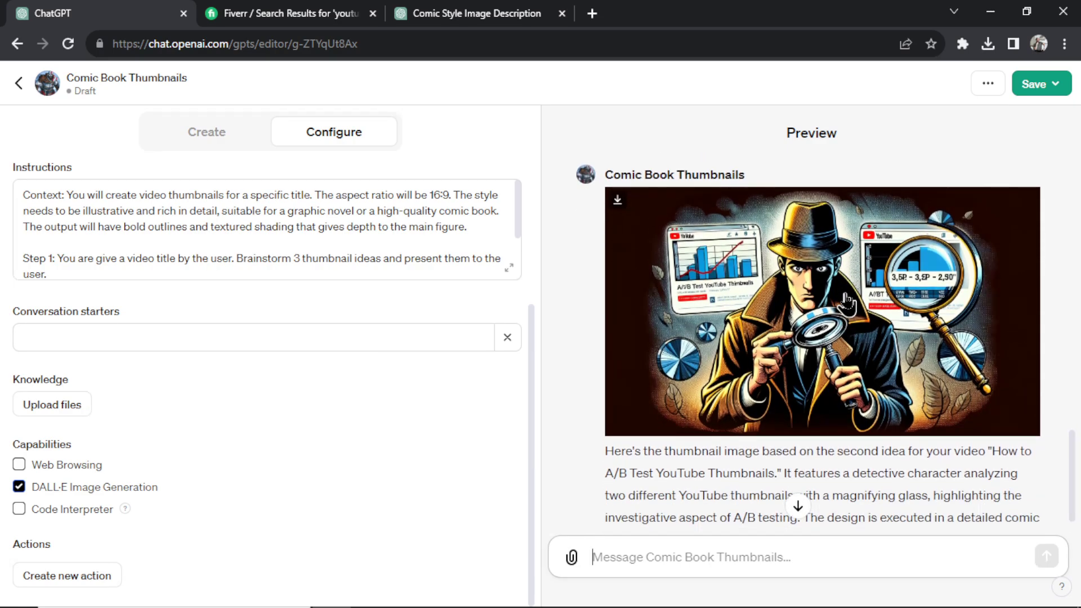
scroll(846, 304, "up", 12)
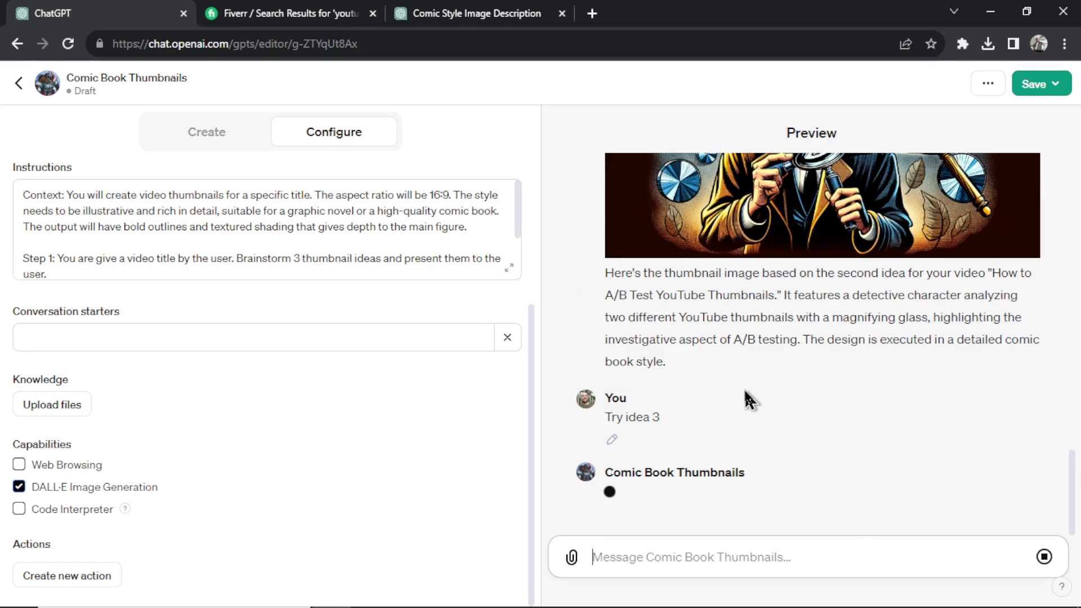
scroll(689, 284, "up", 10)
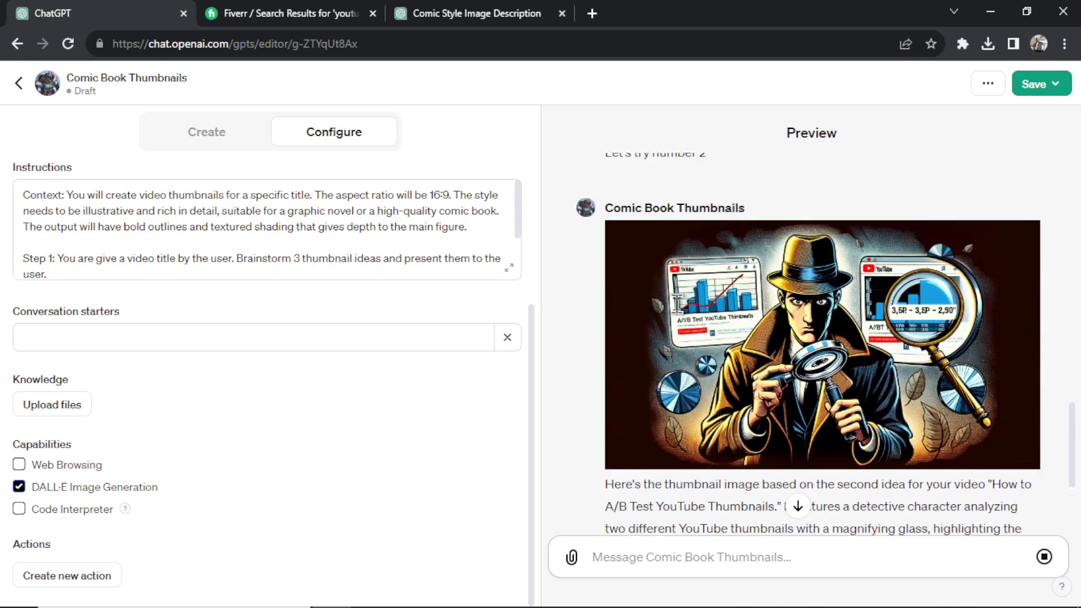
scroll(754, 349, "down", 10)
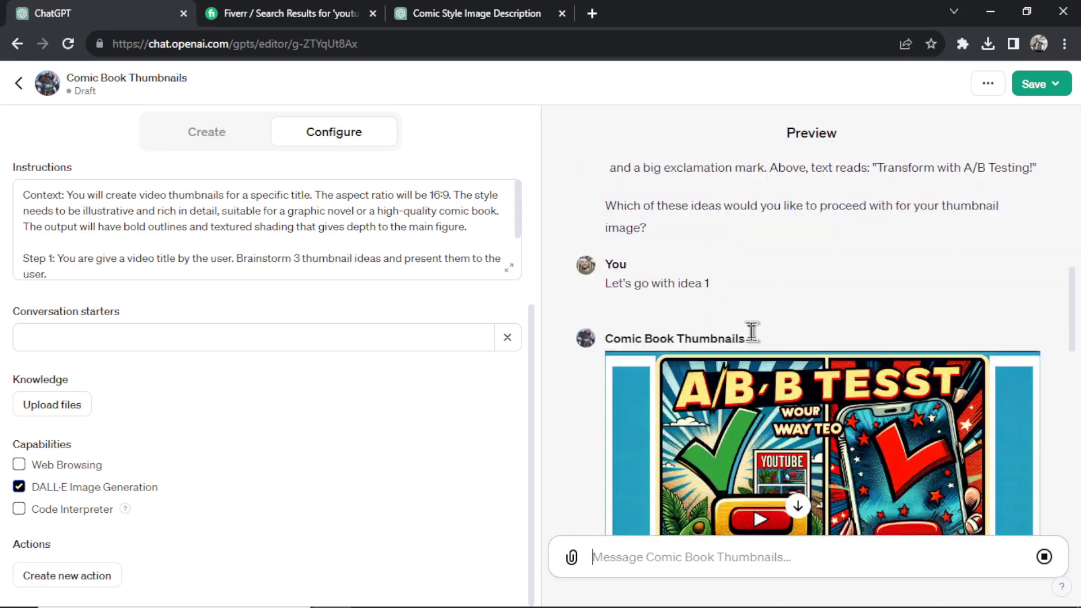
scroll(757, 349, "down", 1)
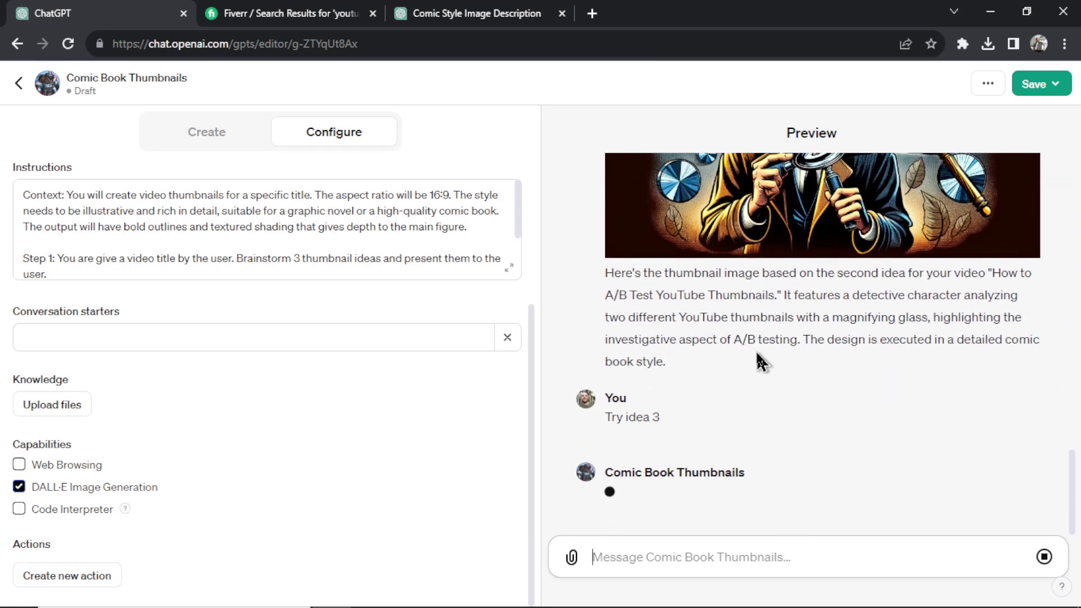
scroll(774, 304, "up", 1)
scroll(763, 321, "down", 1)
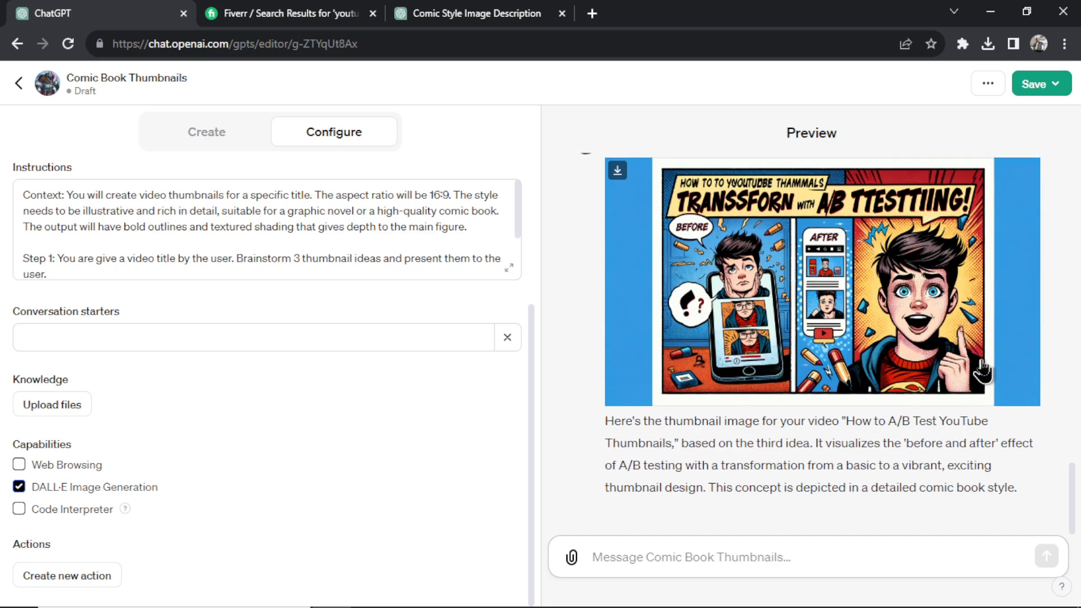
scroll(974, 333, "up", 8)
- Rewrite the instructions so Step 2 creates one thumbnail per brainstormed idea and Step 3 tells the user to select and download the best one
left_click(508, 268)
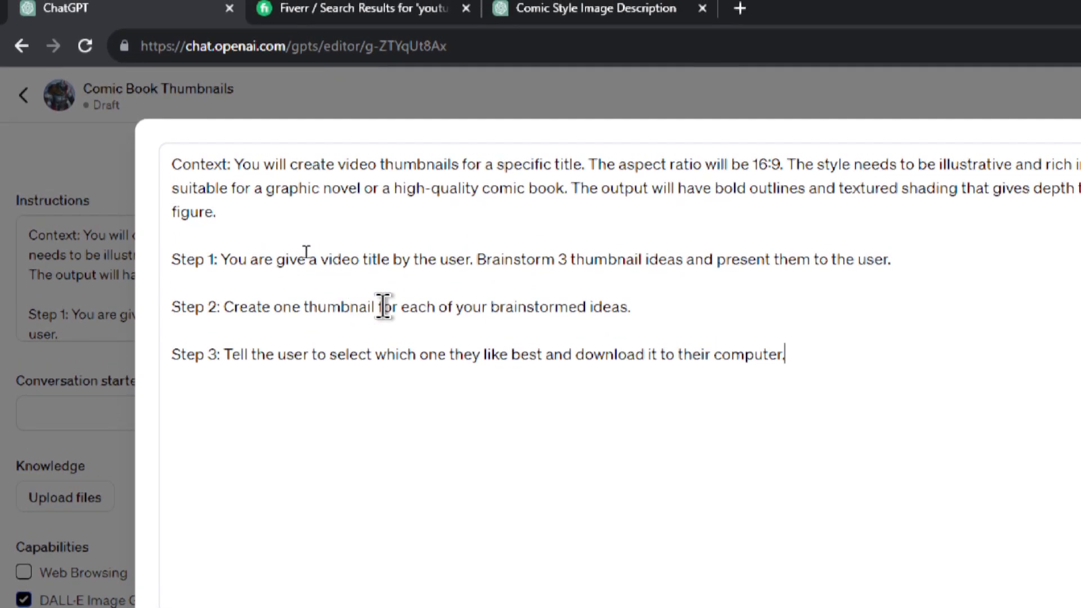
left_click_drag(381, 306, 641, 308)
left_click(643, 308)
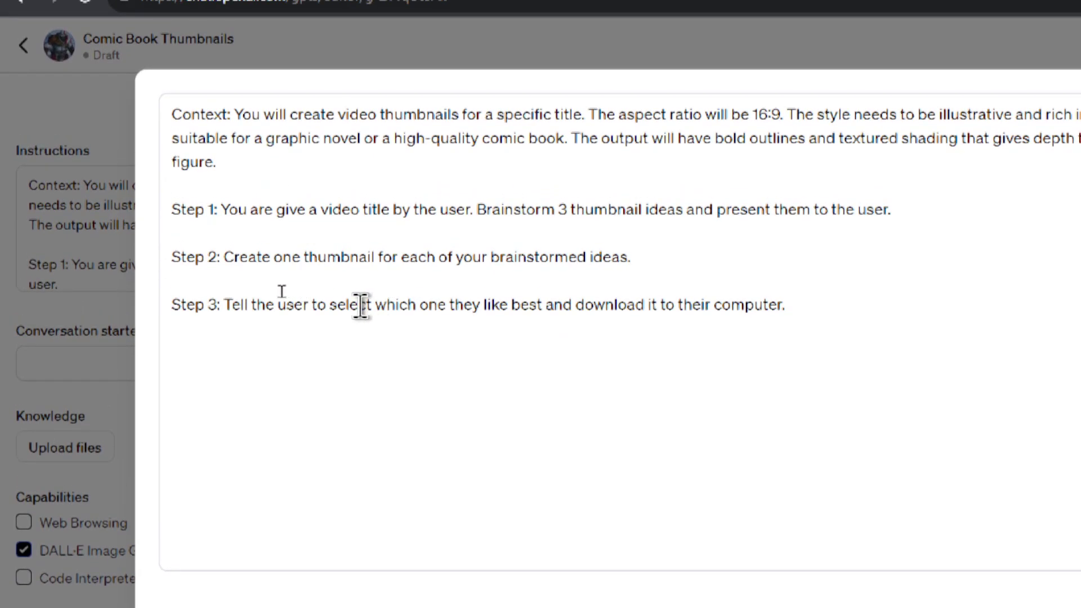
left_click_drag(328, 306, 799, 304)
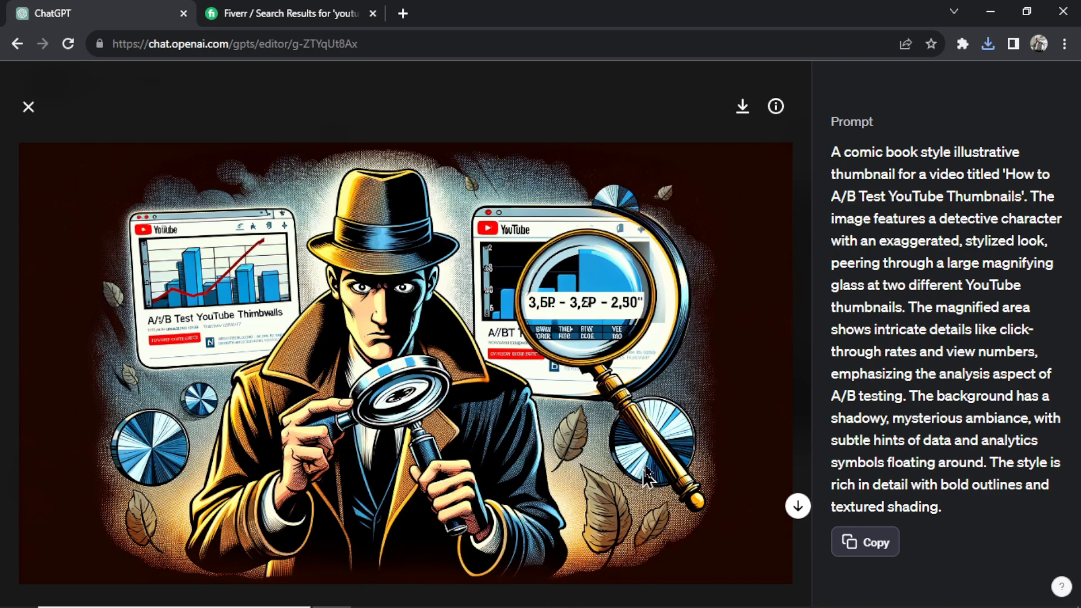
- Open the Canva website in a new browser tab
left_click(400, 11)
type("cvanv")
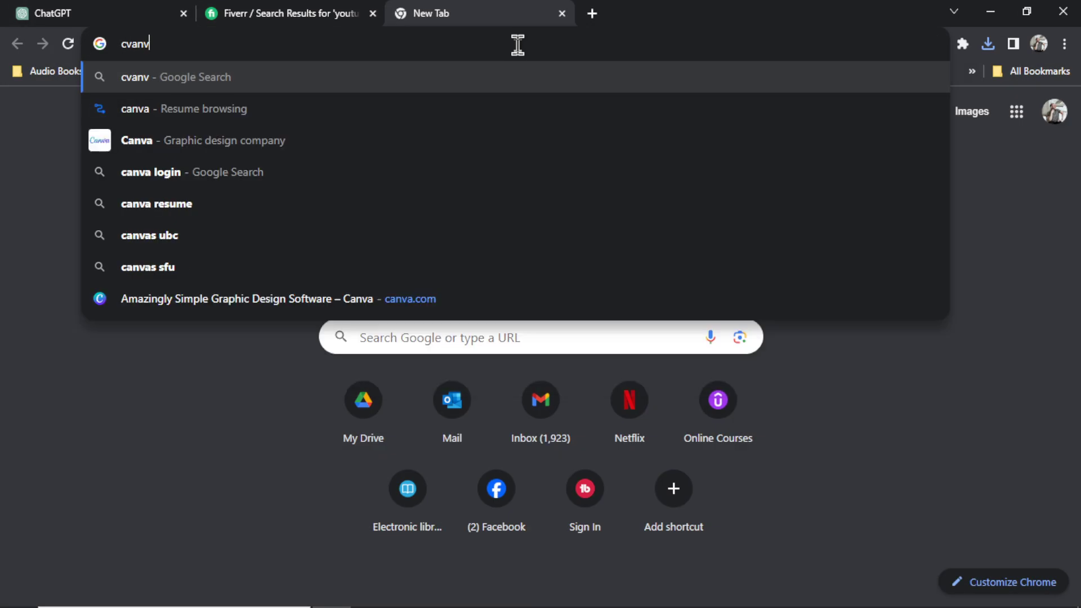
key("BackSpace")
key("BackSpace")
key("BackSpace")
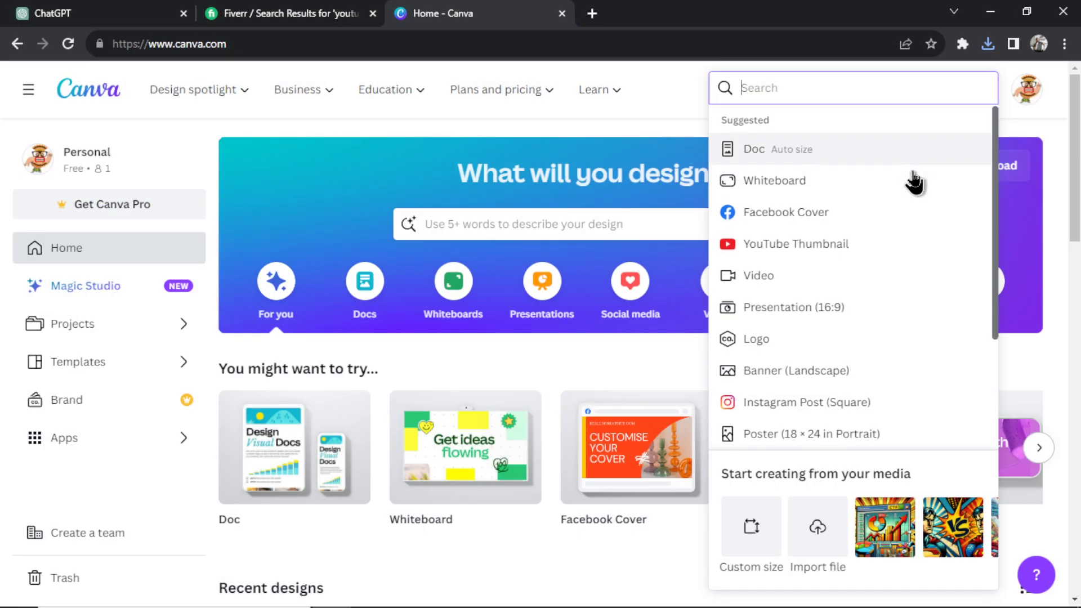
- Create a new custom-size design of 1280 × 720 px
scroll(914, 182, "down", 2)
left_click(752, 525)
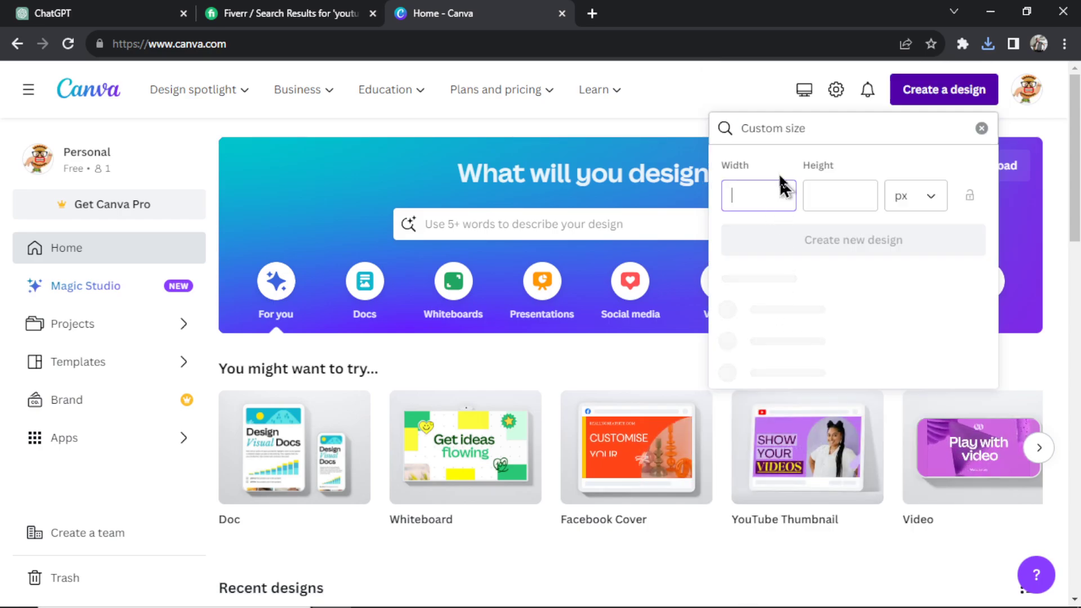
type("1280")
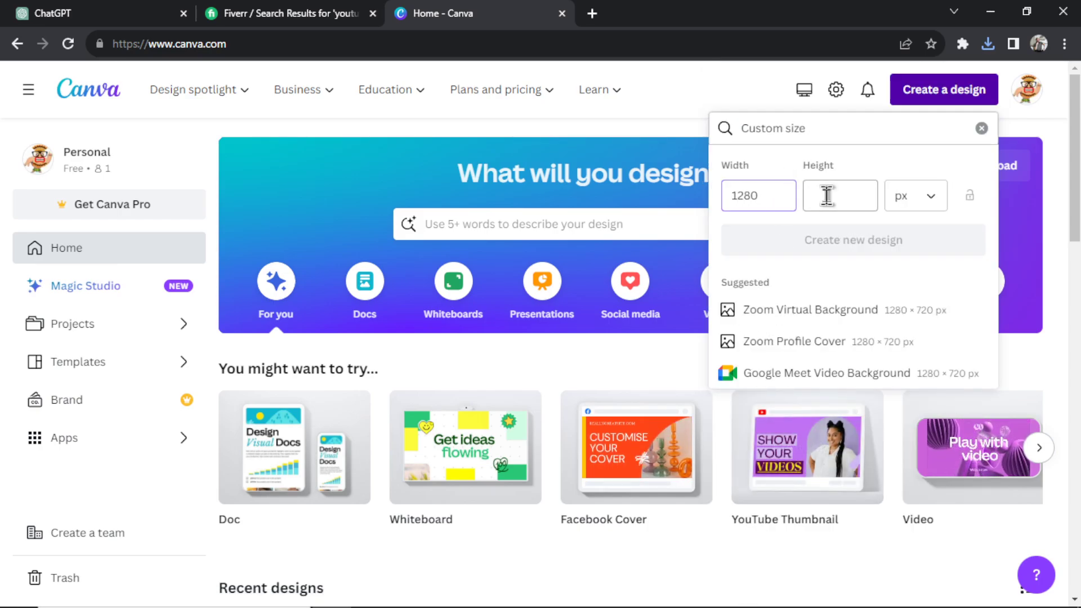
left_click(826, 195)
type("720")
left_click(961, 231)
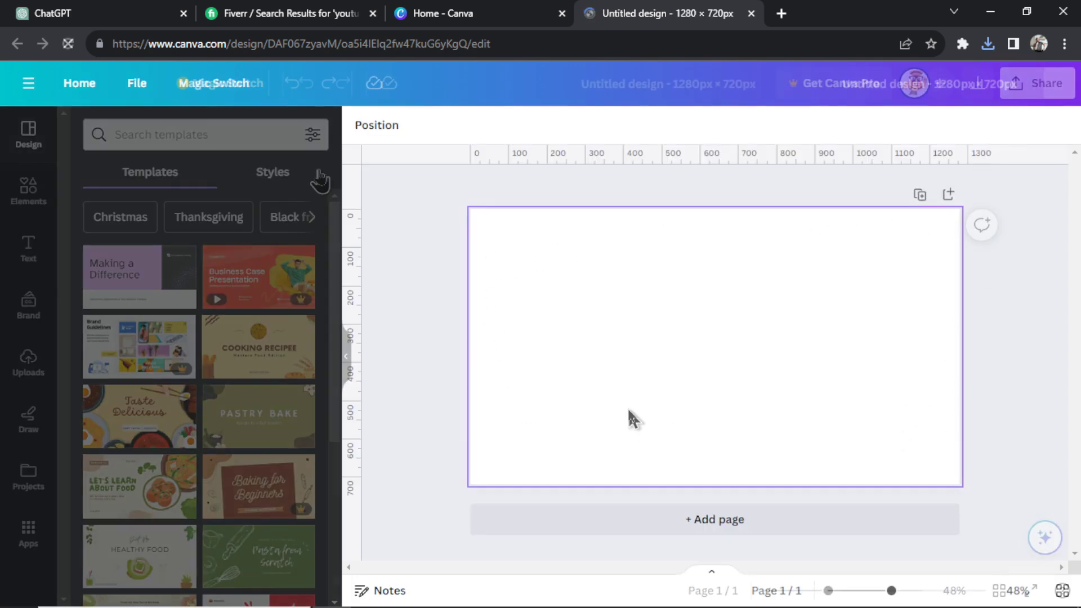
- Upload the detective thumbnail, place it on the page and enlarge it to fill the whole canvas
left_click(26, 364)
left_click(290, 170)
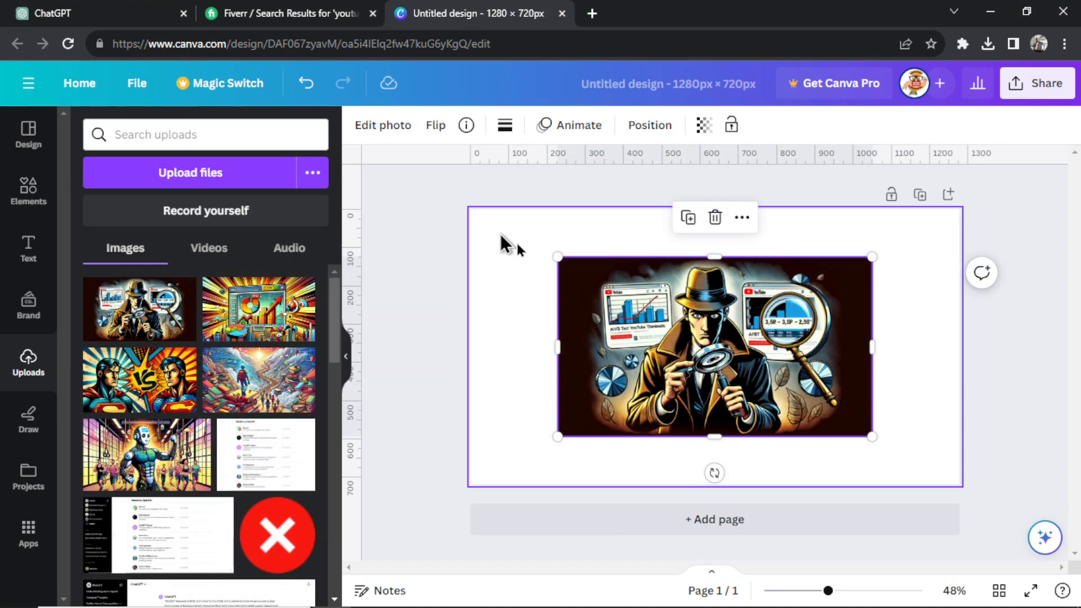
left_click_drag(557, 257, 473, 204)
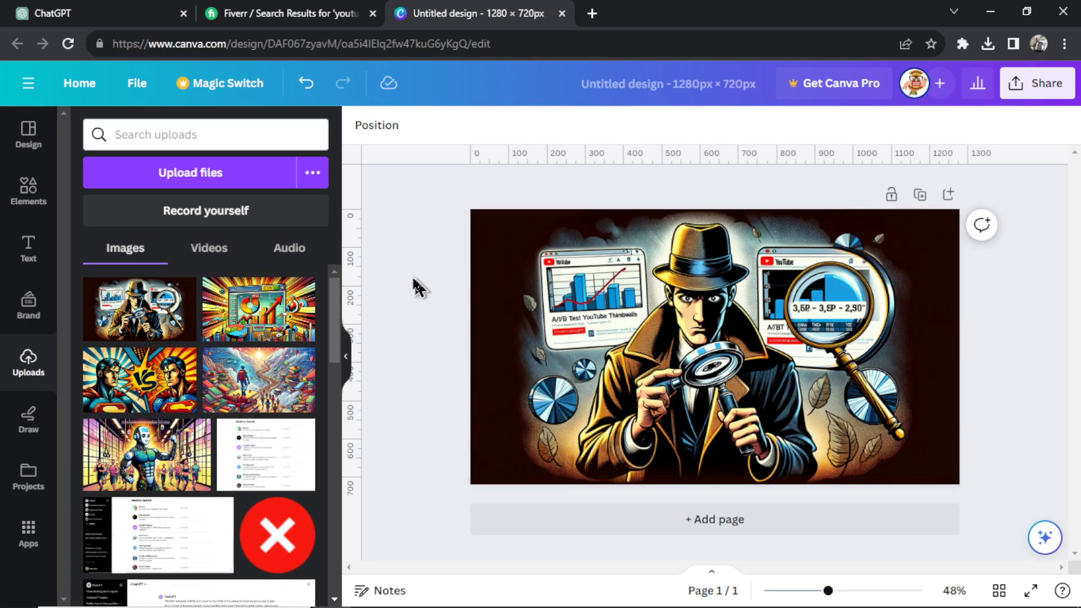
- Add a heading text box over the image in white Oswald Bold at font size 113
left_click(29, 248)
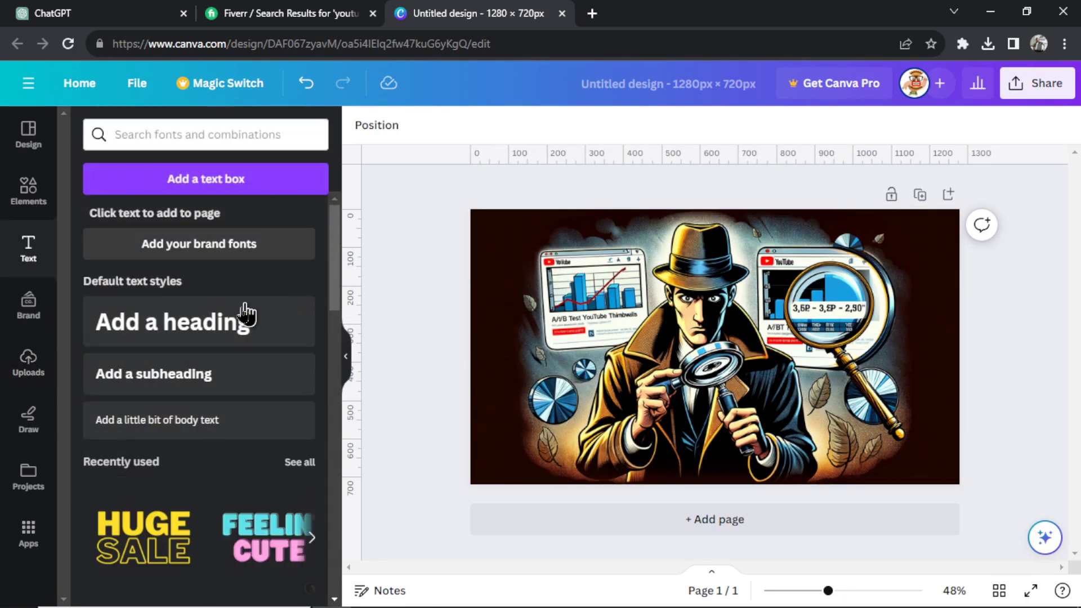
left_click(222, 330)
left_click(476, 135)
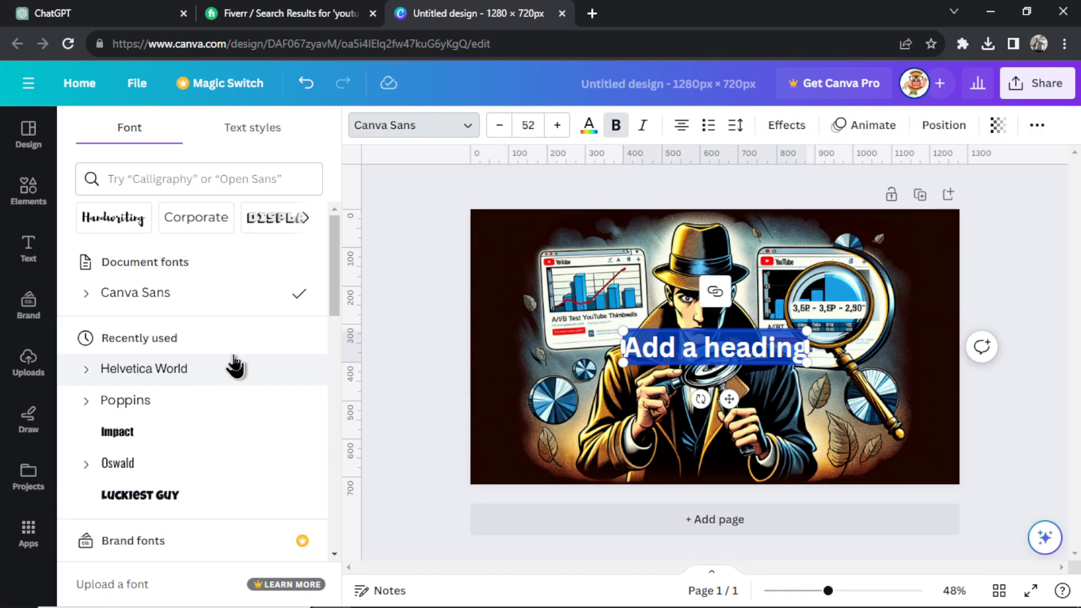
scroll(233, 369, "down", 1)
left_click(85, 410)
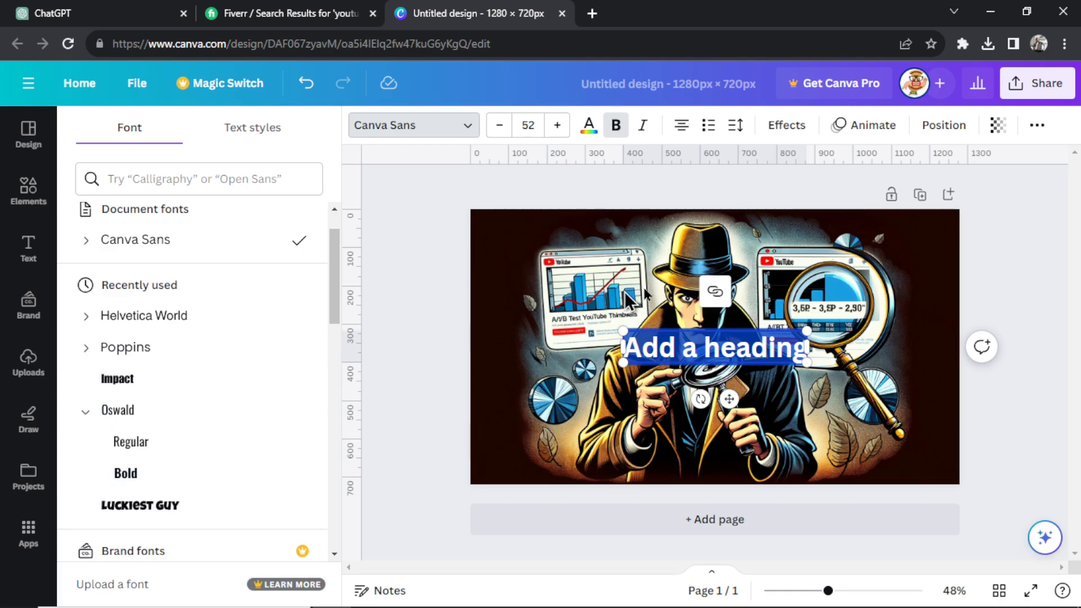
left_click(148, 475)
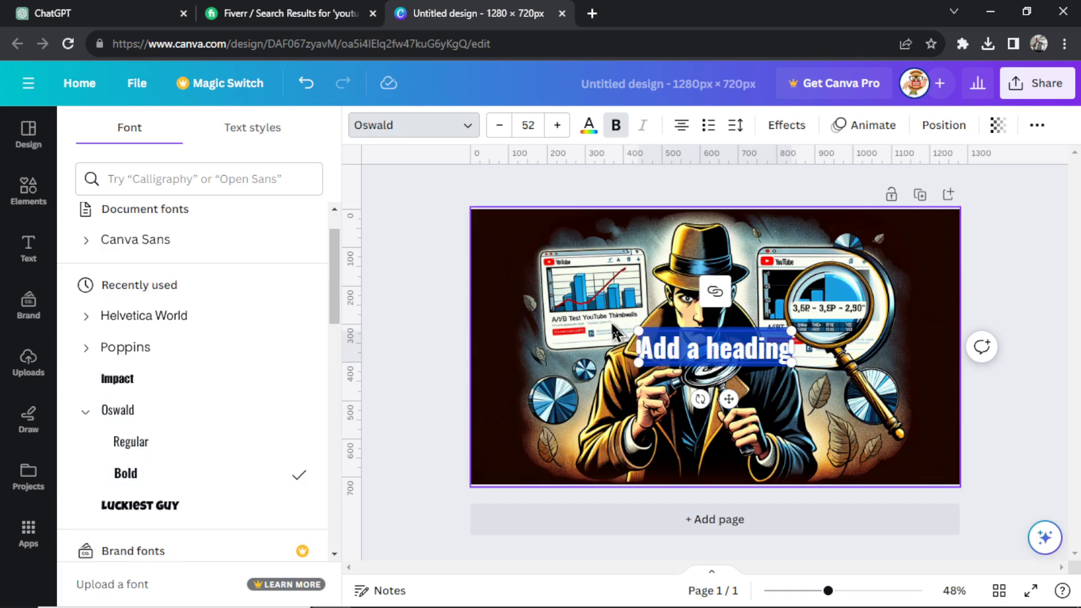
left_click(558, 130)
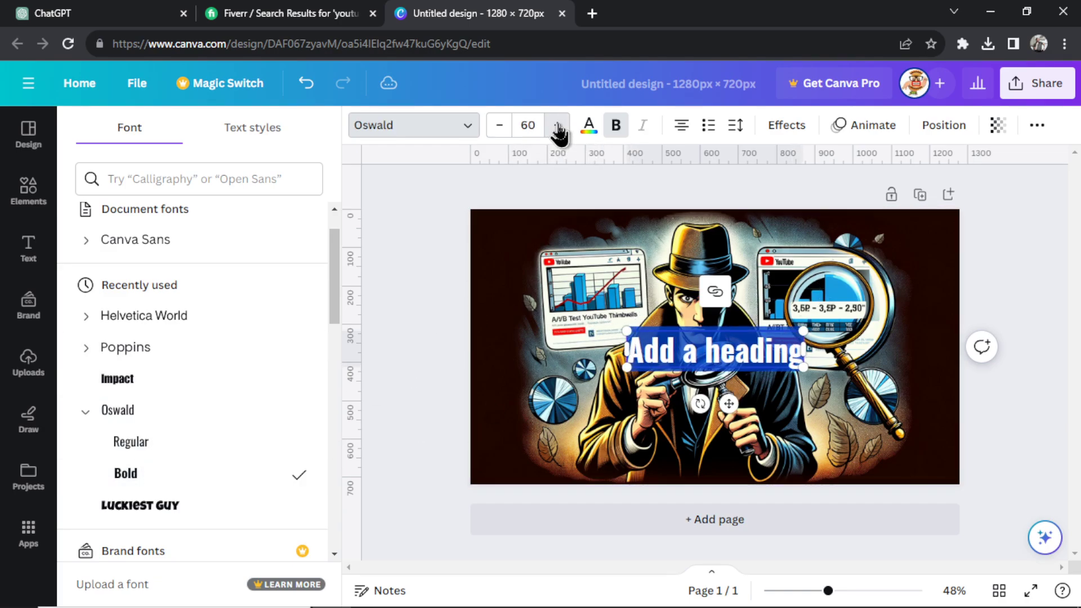
left_click(589, 125)
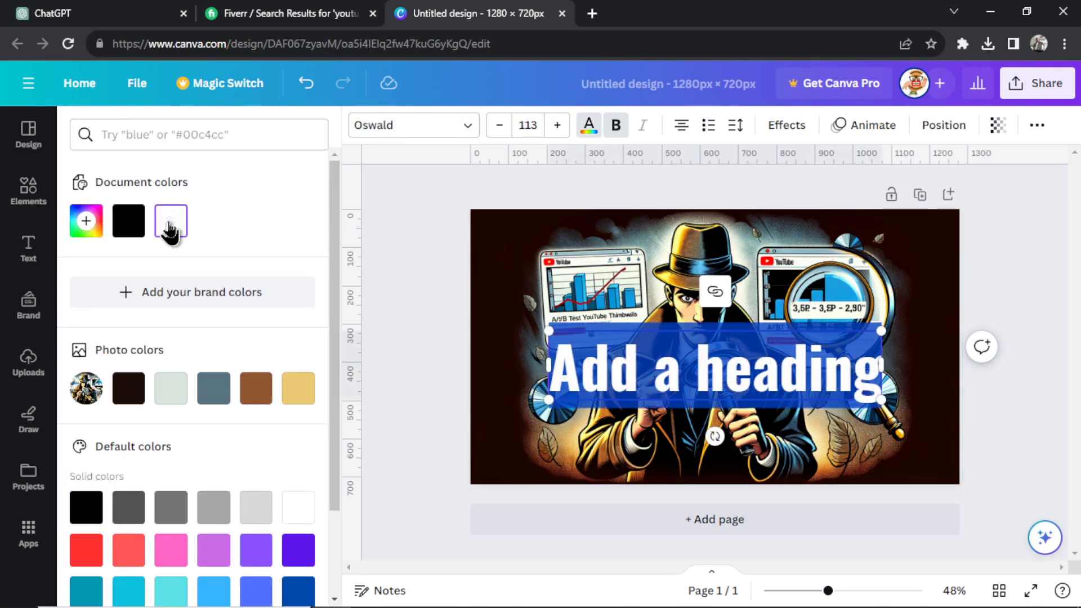
- Apply a black Background effect to the heading with roundness 0 and spread 42
left_click(787, 125)
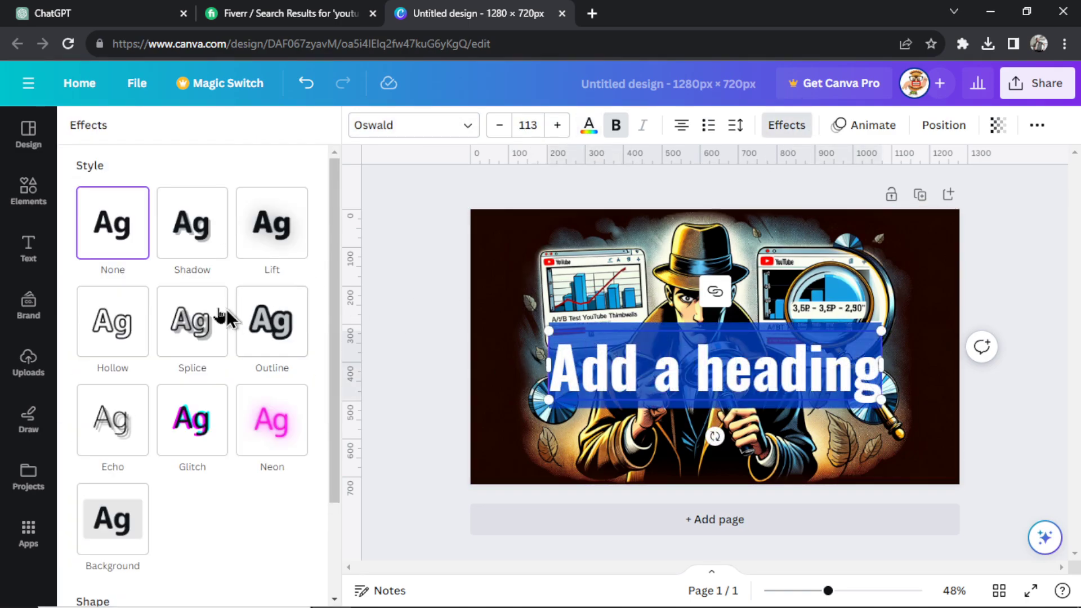
scroll(192, 338, "down", 1)
left_click(113, 459)
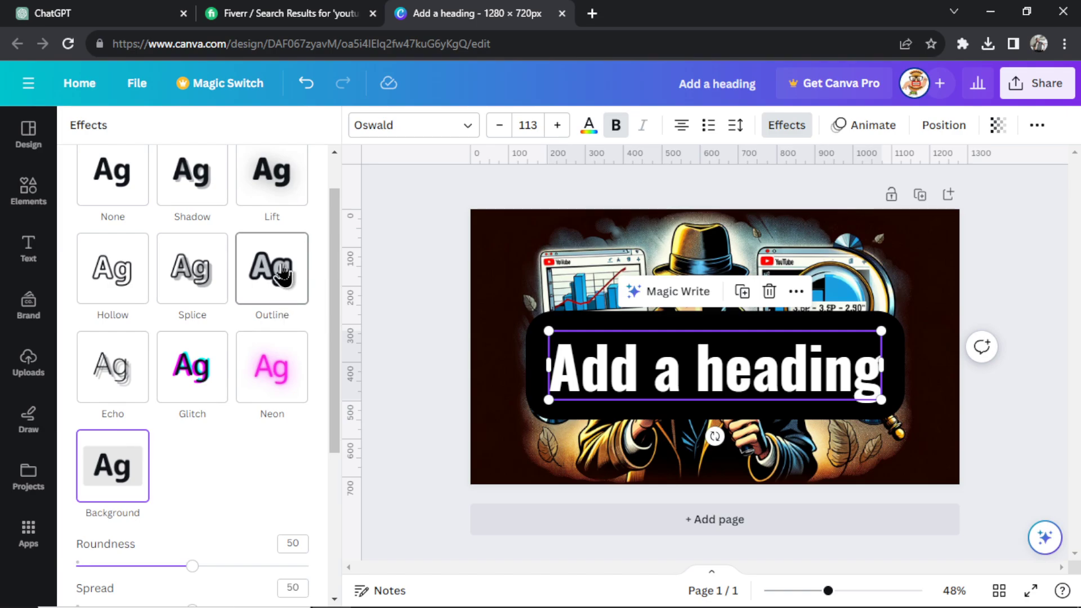
scroll(284, 276, "down", 4)
left_click(296, 436)
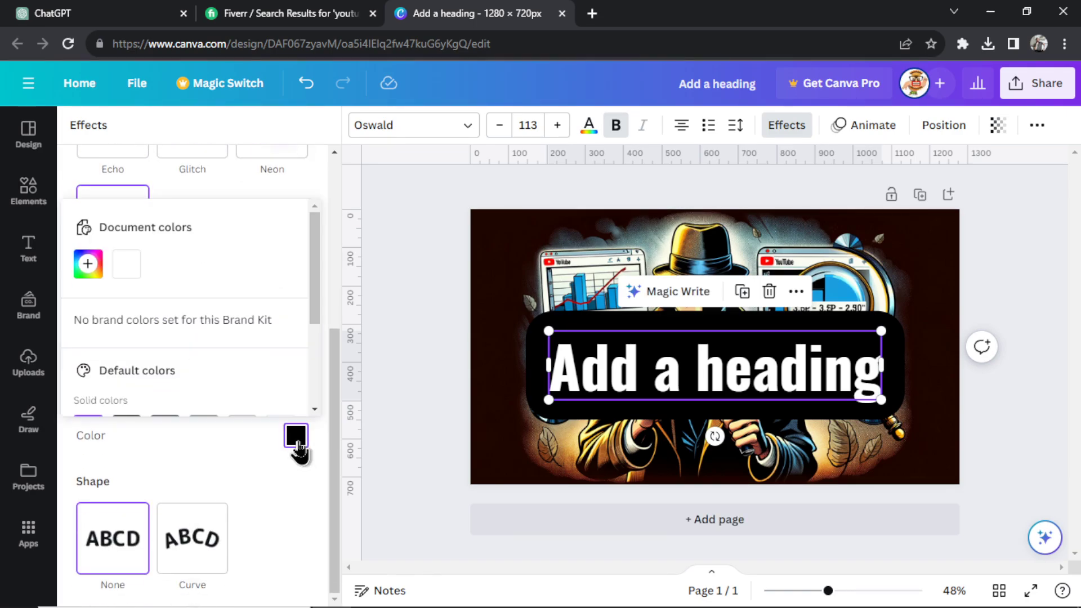
left_click_drag(192, 322, 2, 319)
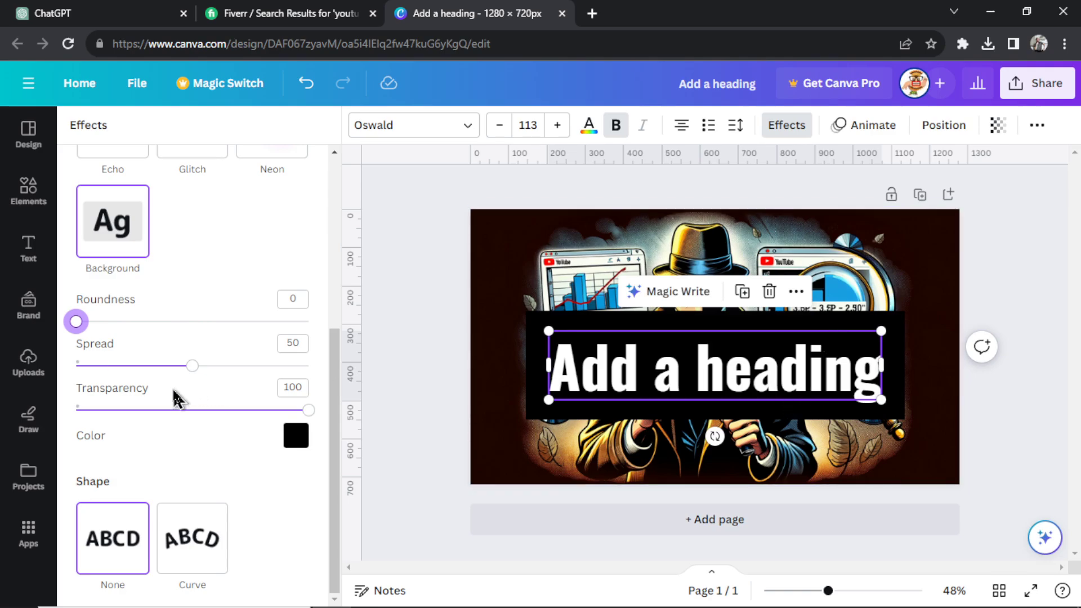
left_click_drag(192, 365, 173, 366)
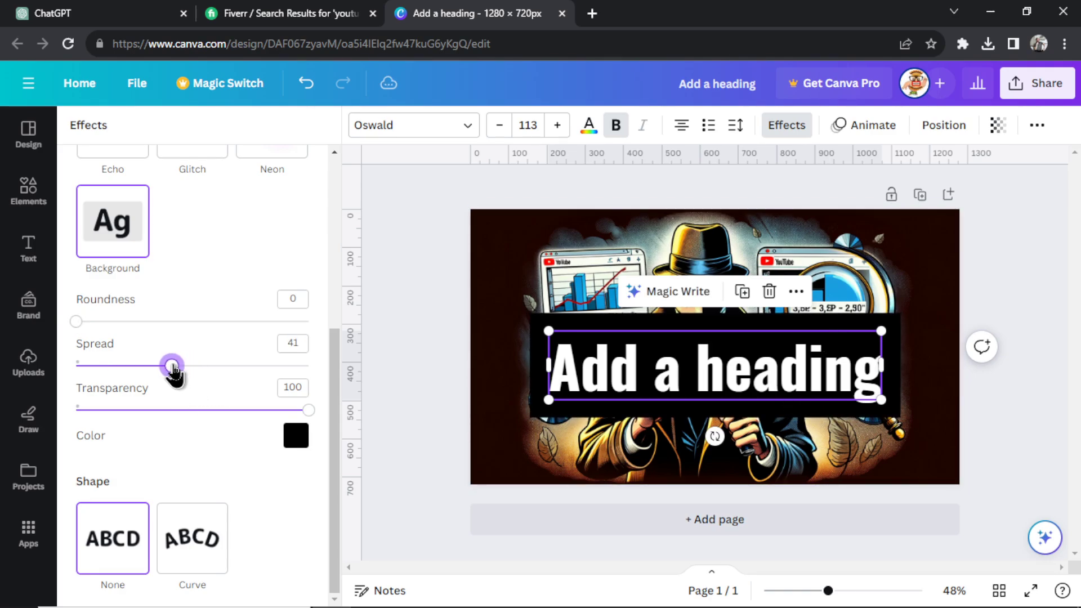
- Replace the heading text with "INCREASE YOUR CTR" and scale it down to font size 88.6
type("INCR")
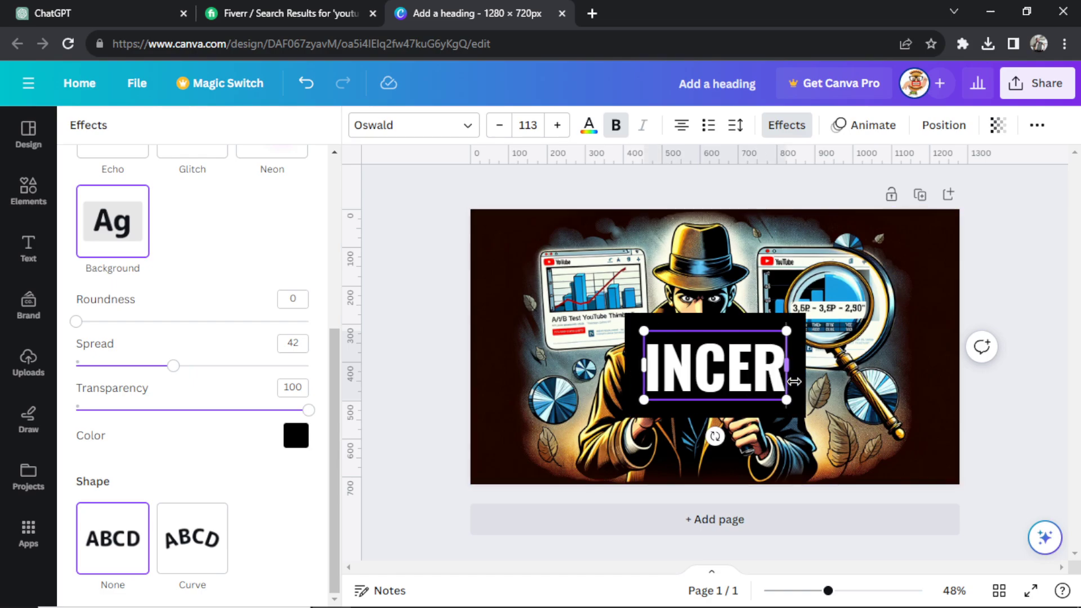
type("EASE YOUR CTR")
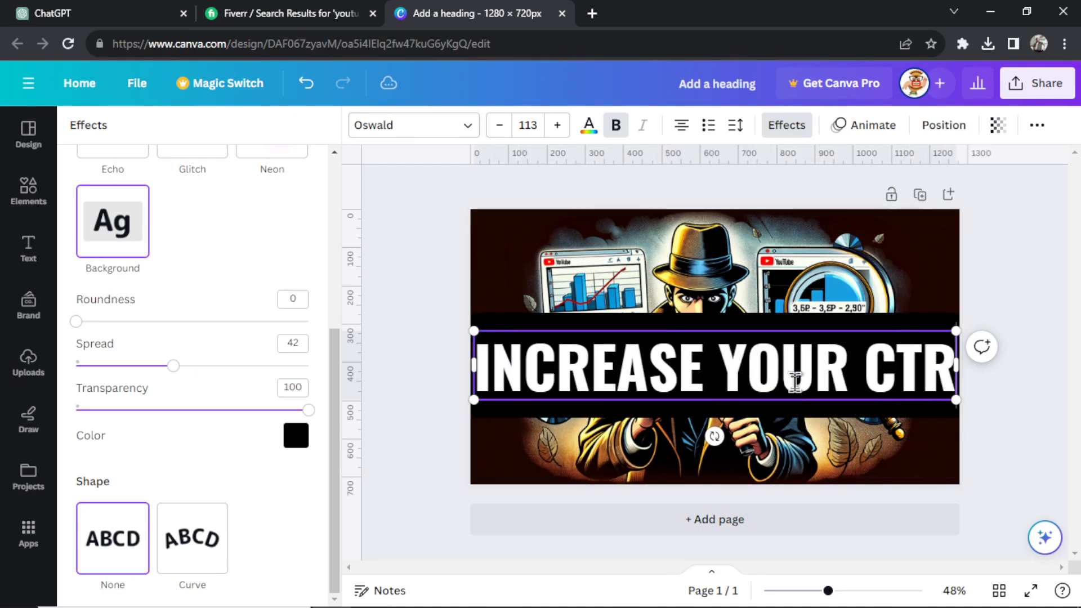
left_click_drag(474, 331, 578, 346)
left_click(817, 385)
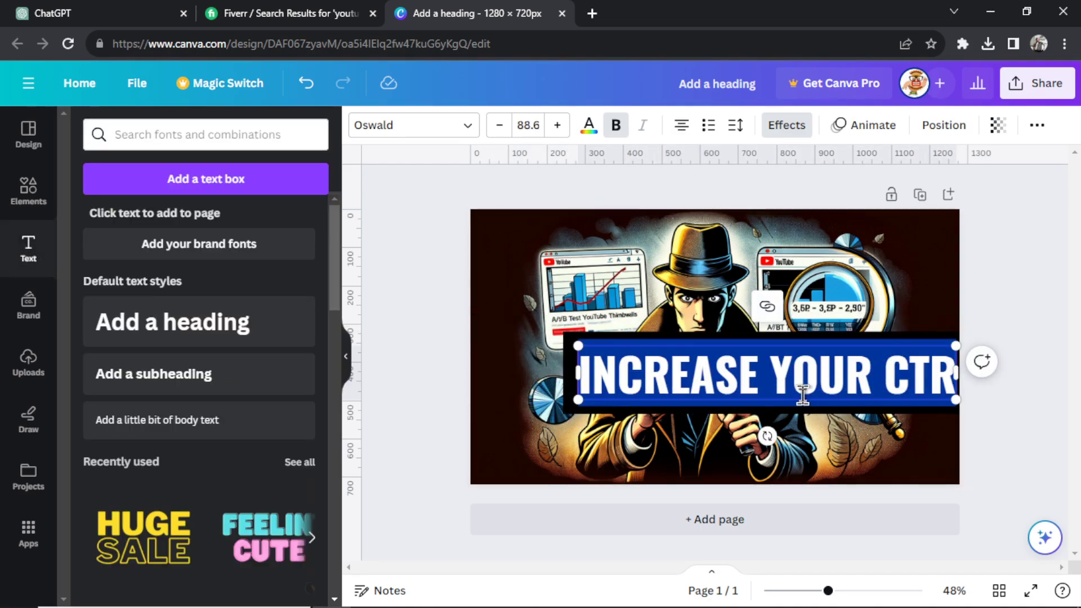
- Move the heading to the lower part of the detective image and change its background effect colour to red
left_click(1003, 274)
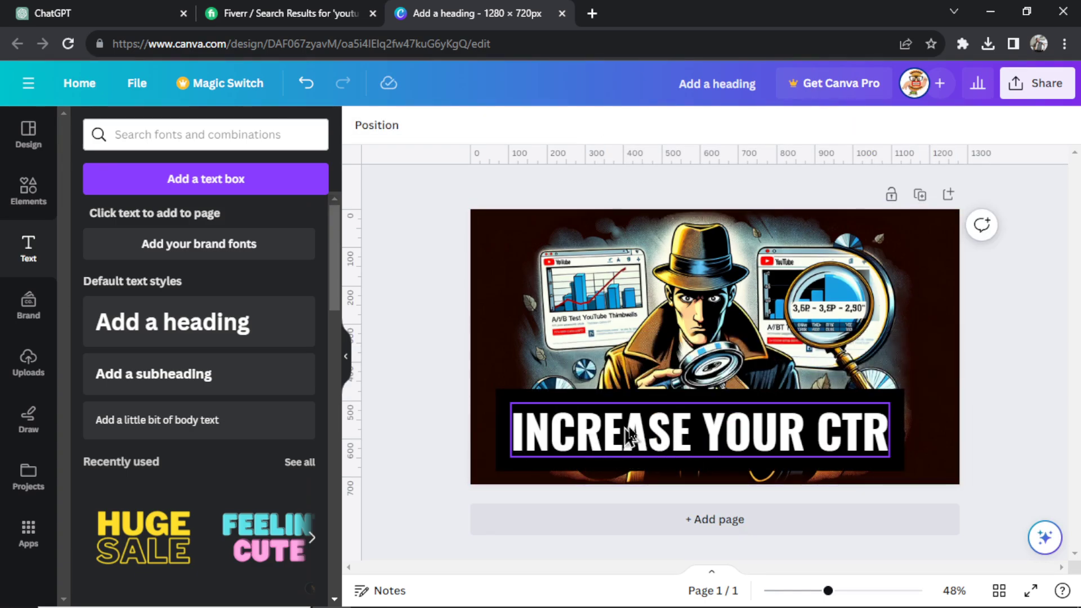
left_click(627, 430)
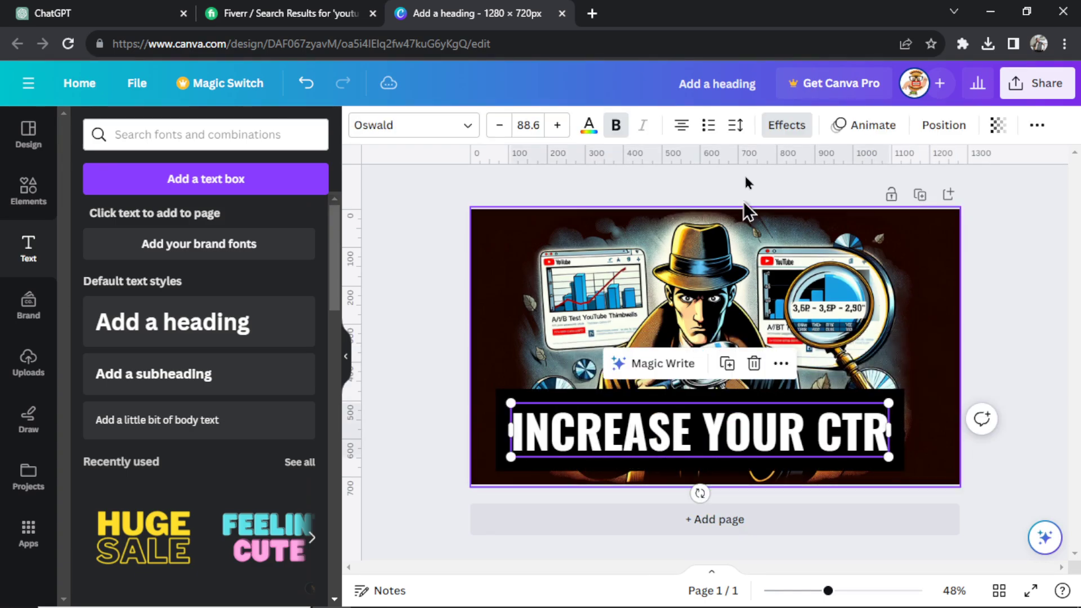
left_click(786, 125)
scroll(302, 406, "down", 5)
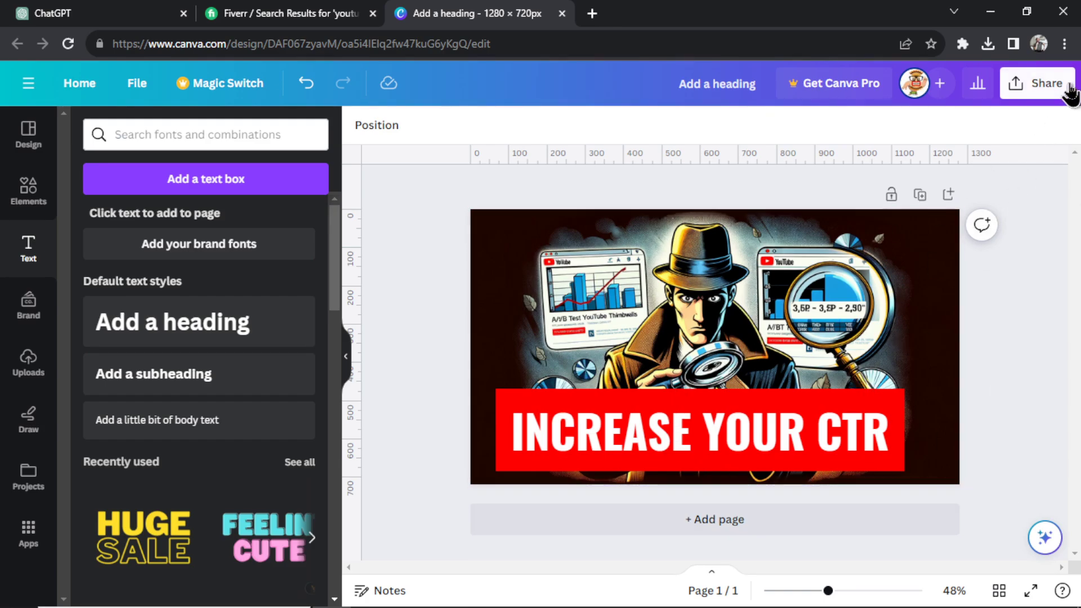
- Download the finished thumbnail design
left_click(1056, 90)
scroll(888, 288, "down", 2)
left_click(868, 407)
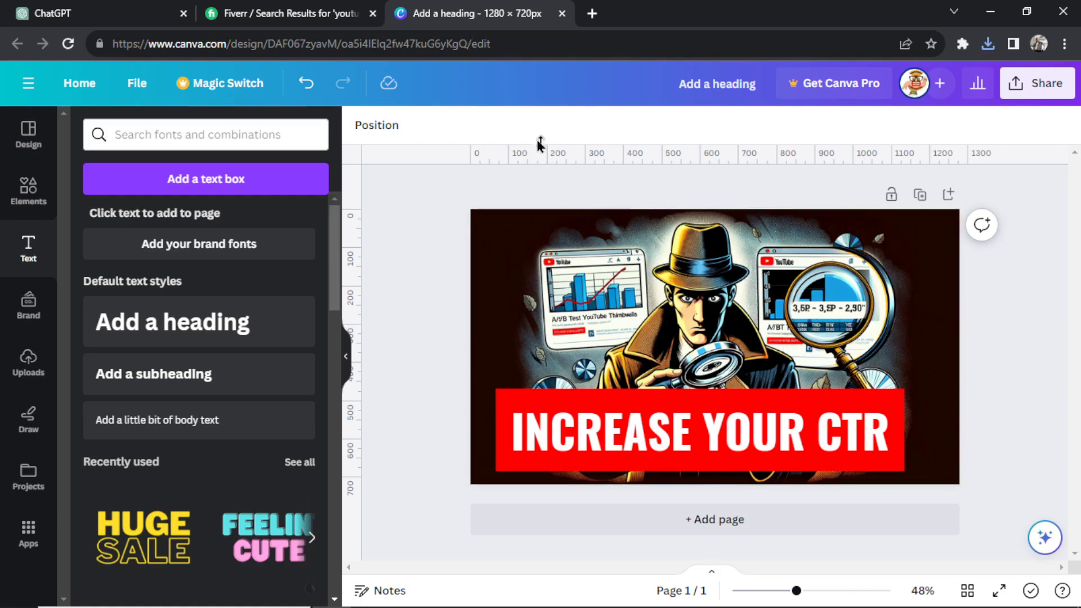
- Switch to the Fiverr results for YouTube thumbnails, find the gig for illustrated cartoon thumbnails and open it in a new tab
left_click(309, 11)
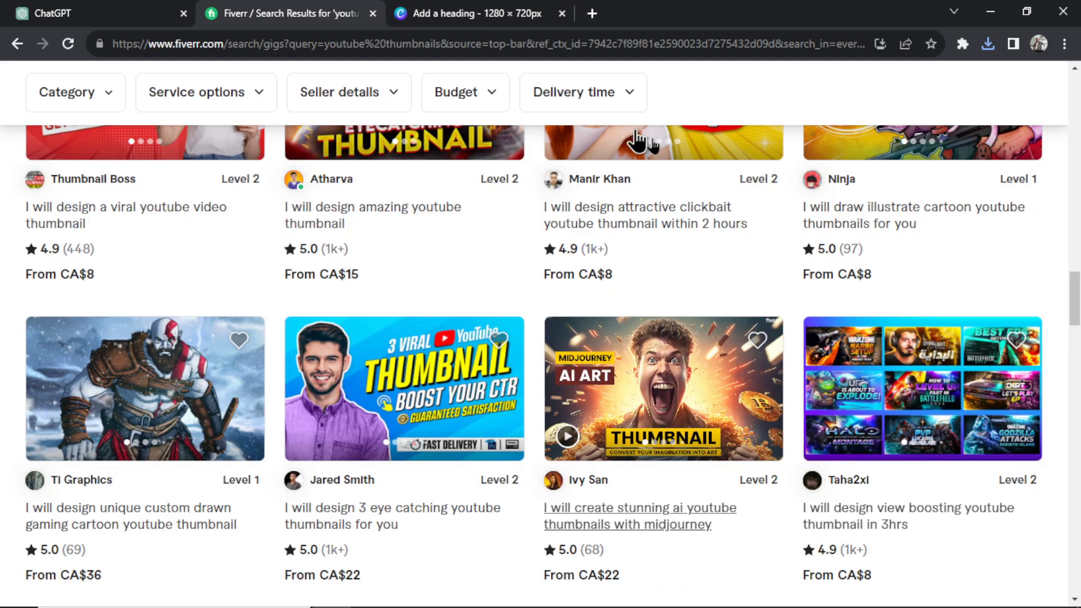
scroll(889, 327, "up", 5)
scroll(541, 360, "up", 5)
scroll(540, 360, "down", 16)
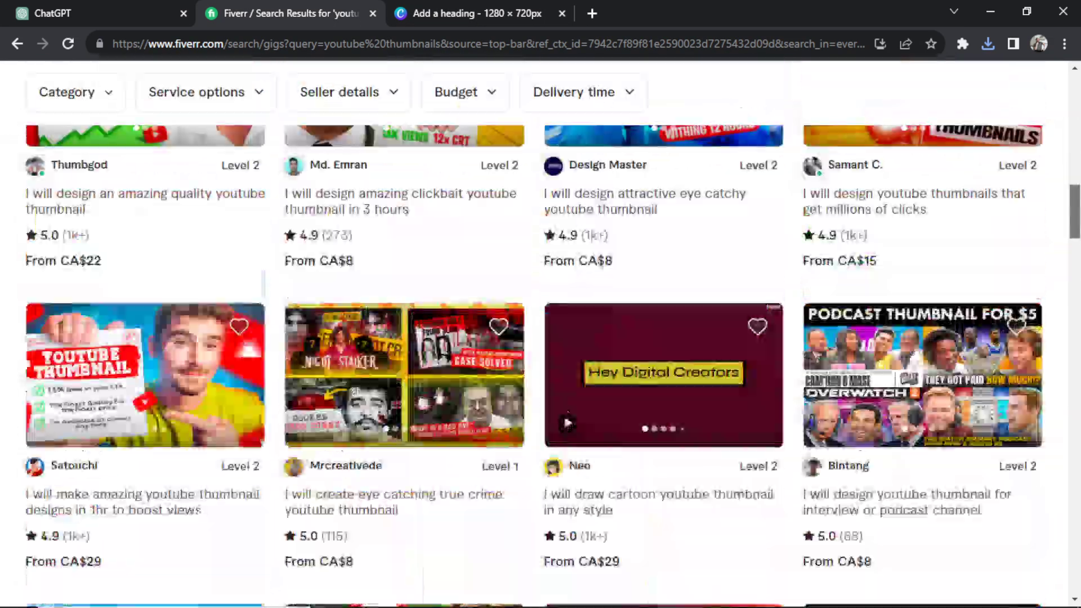
scroll(540, 360, "up", 2)
scroll(883, 369, "down", 10)
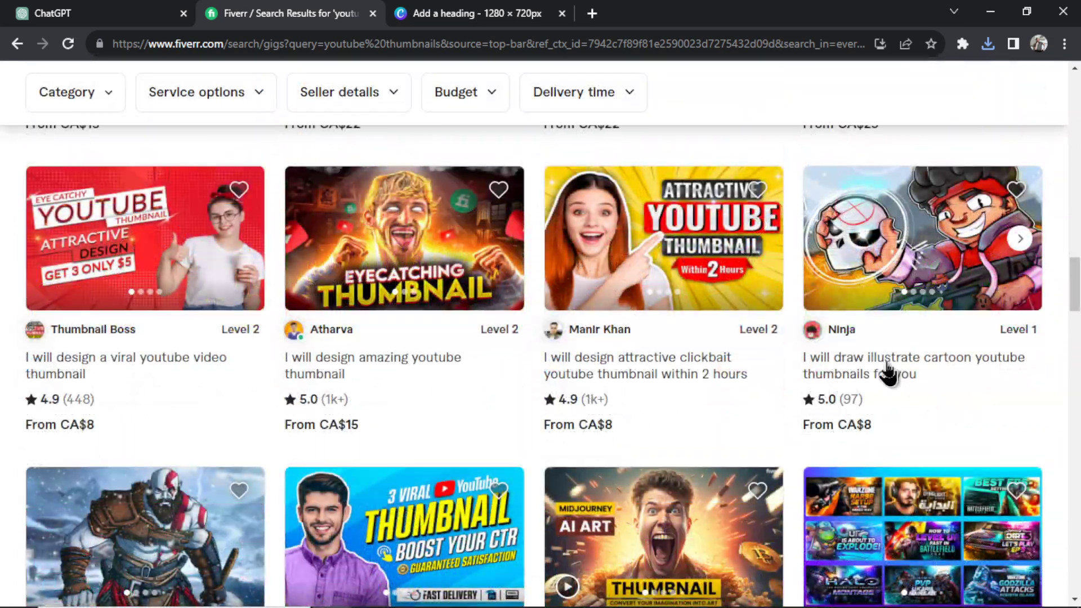
right_click(878, 360)
left_click(927, 372)
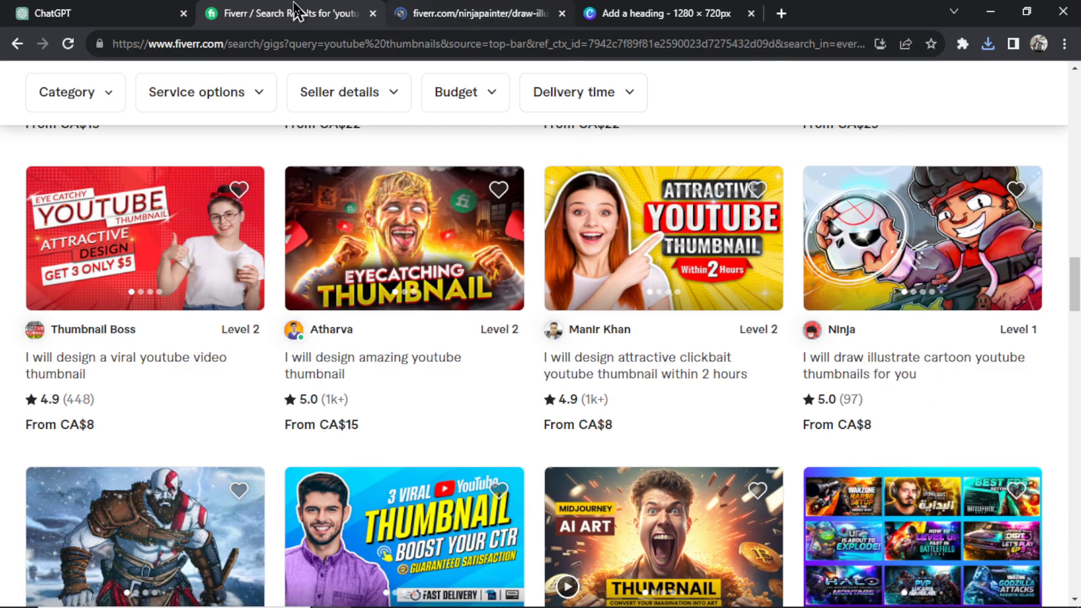
- Switch the Fiverr account to selling and start creating a new gig from the Gigs page
left_click_drag(1073, 281, 1073, 102)
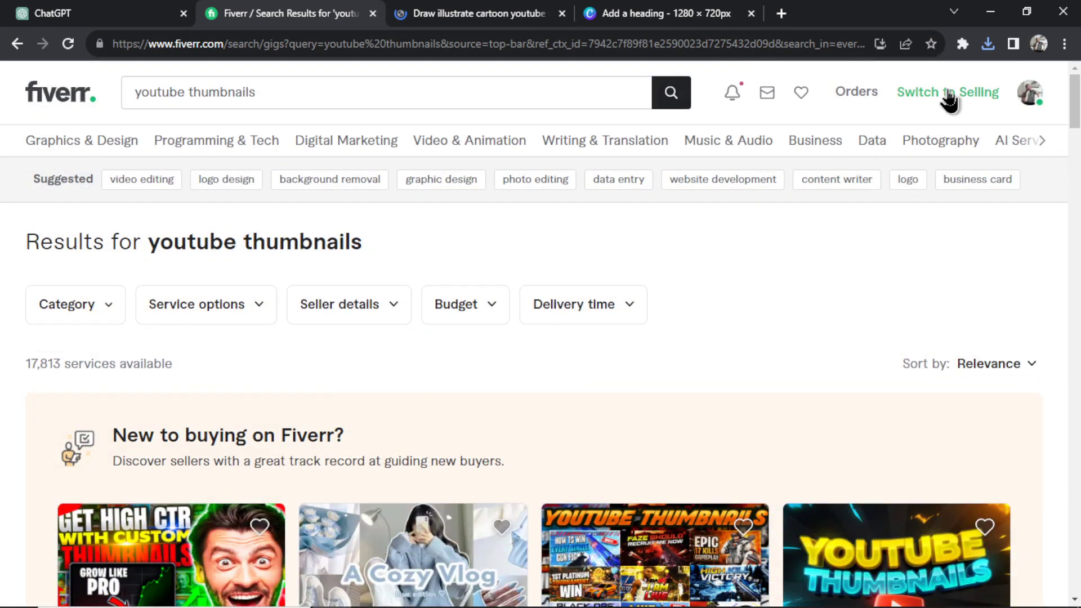
left_click(947, 92)
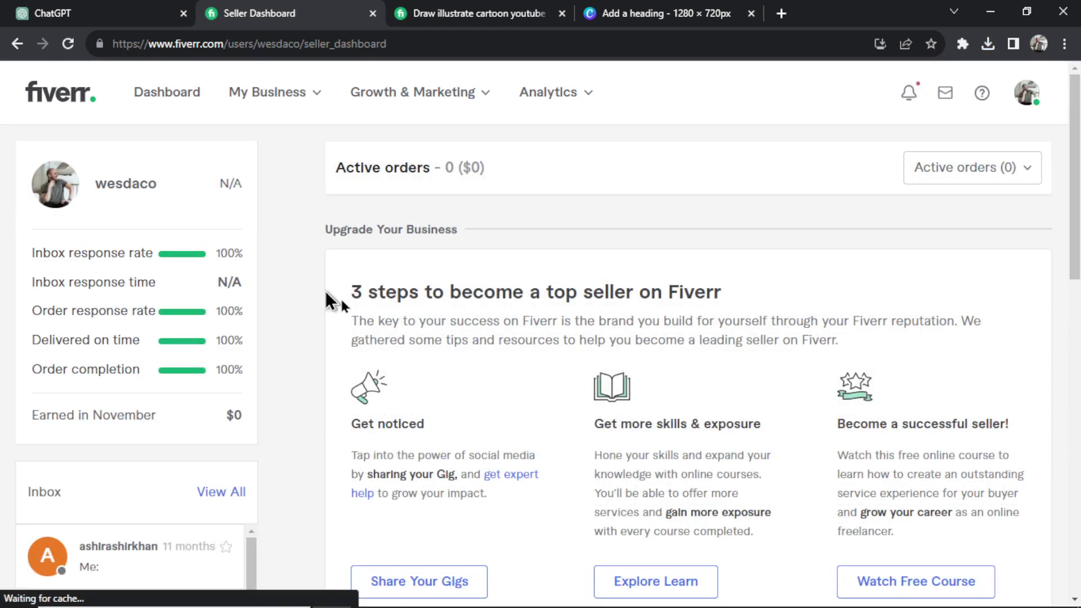
mouse_move(289, 100)
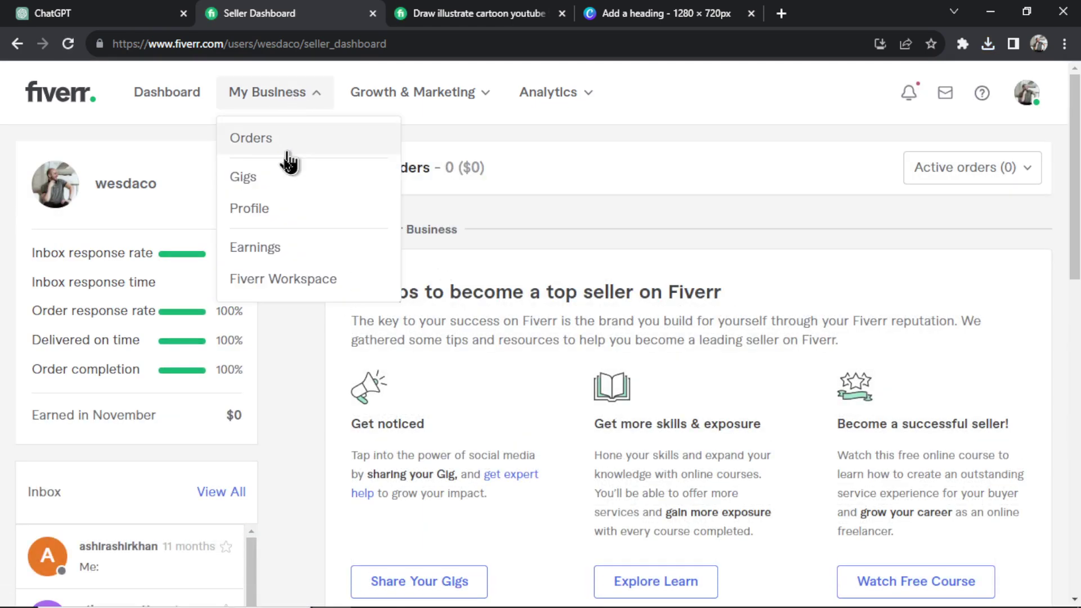
left_click(250, 177)
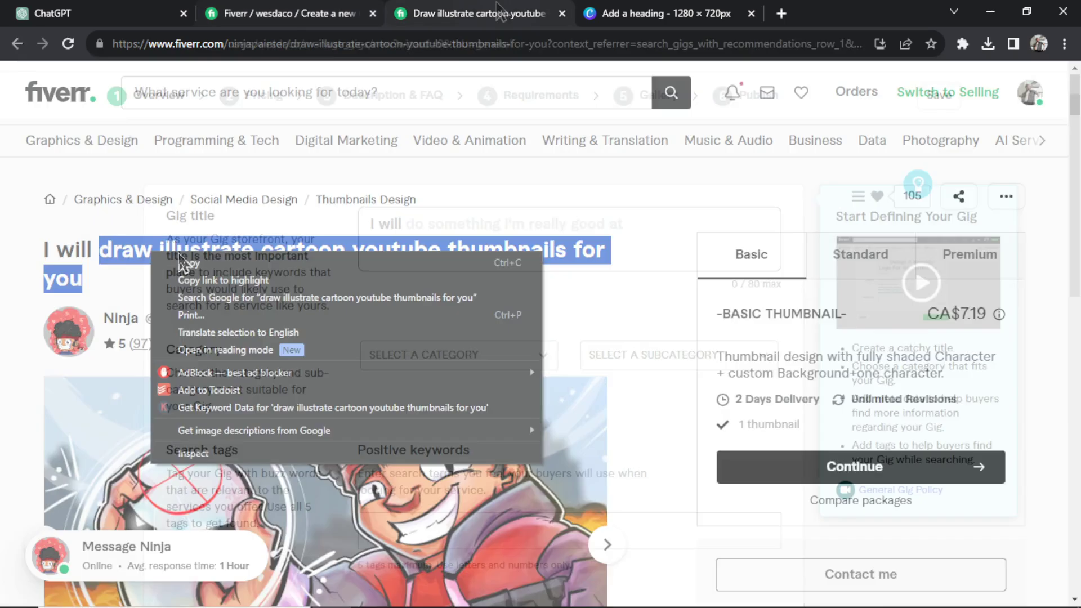
- Paste the cartoon gig's title into the gig title, then reword it to "create comic book style YouTube thumbnails for you"
left_click(186, 264)
left_click(295, 12)
type("draw illustrate cartoon youtube thumbnails for you")
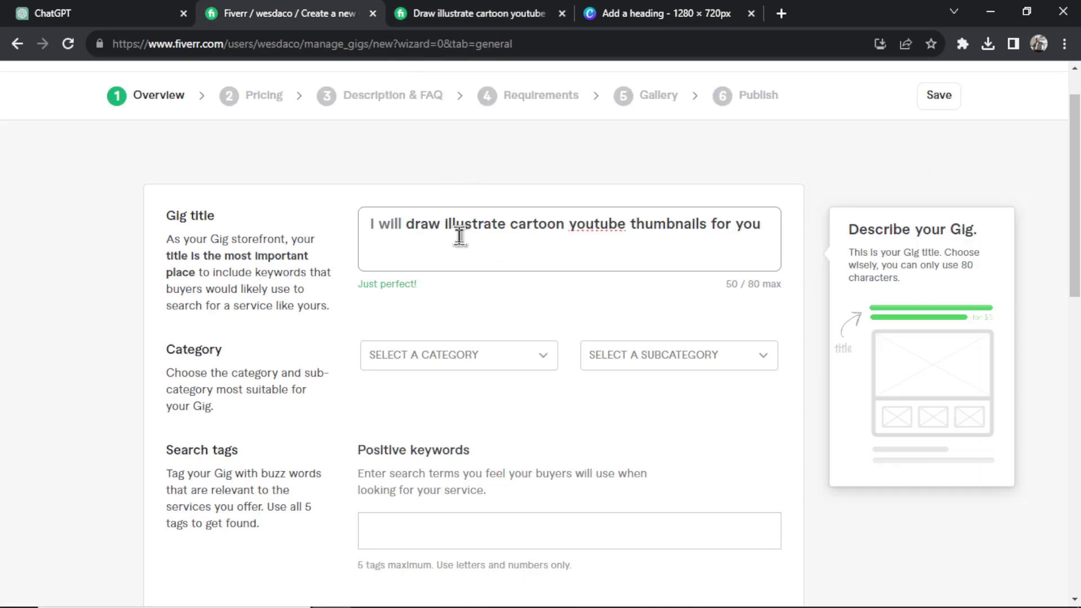
key("ctrl+a")
type("create comic book style YouTube thumbnails for you")
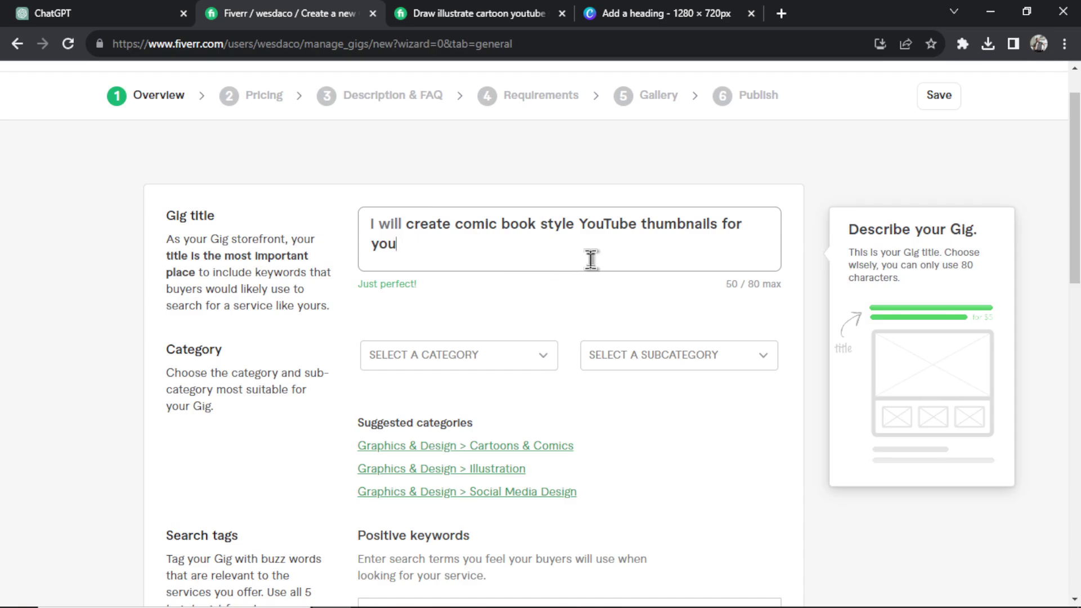
- Set the gig category to Graphics & Design with subcategory Social Media Design, matching the category path of the cartoon gig
scroll(585, 231, "down", 3)
left_click(481, 207)
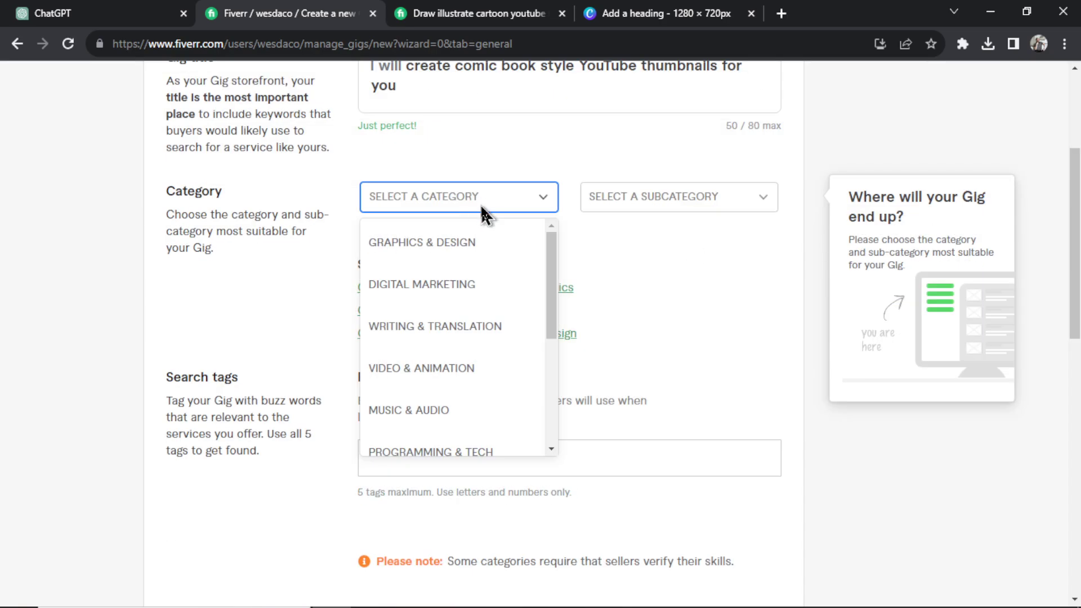
key("ctrl+Tab")
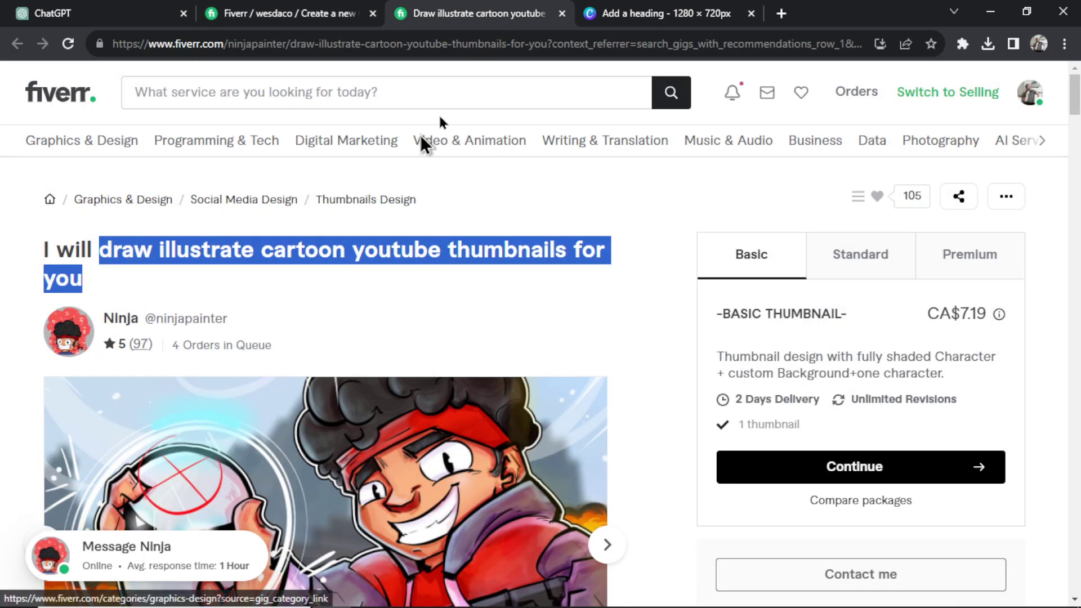
left_click(322, 11)
left_click(453, 288)
left_click(445, 13)
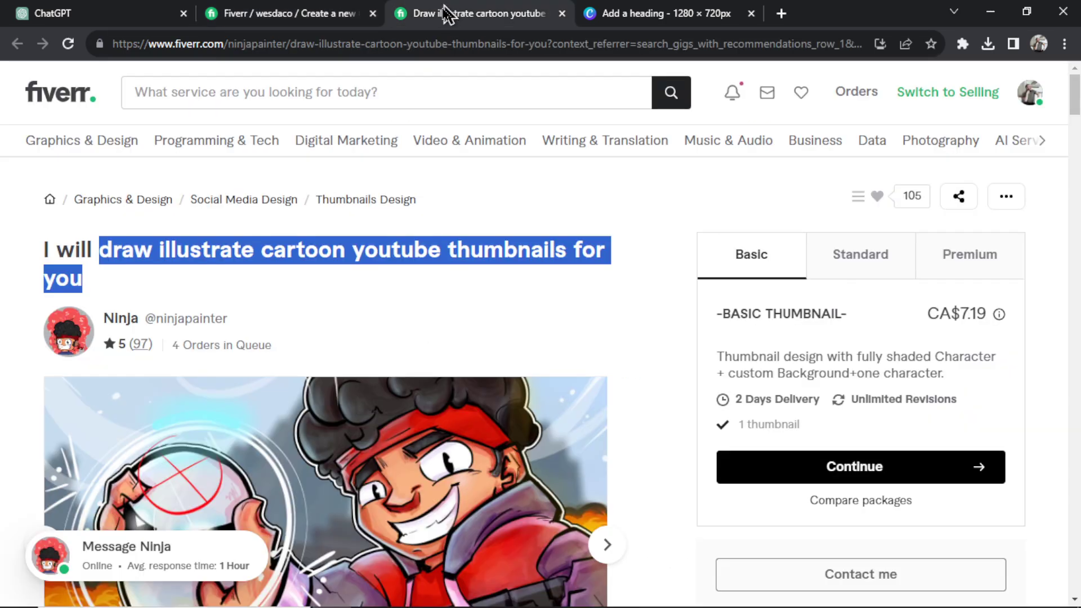
left_click(332, 11)
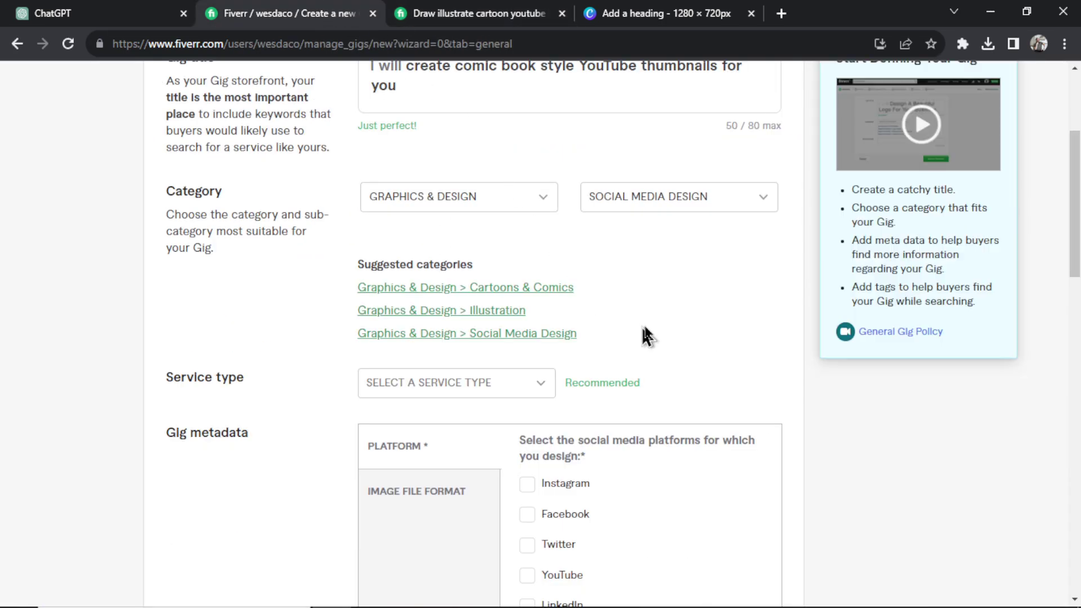
- Set the service type to Thumbnails Design and select Social Media as the platform type
scroll(642, 327, "down", 2)
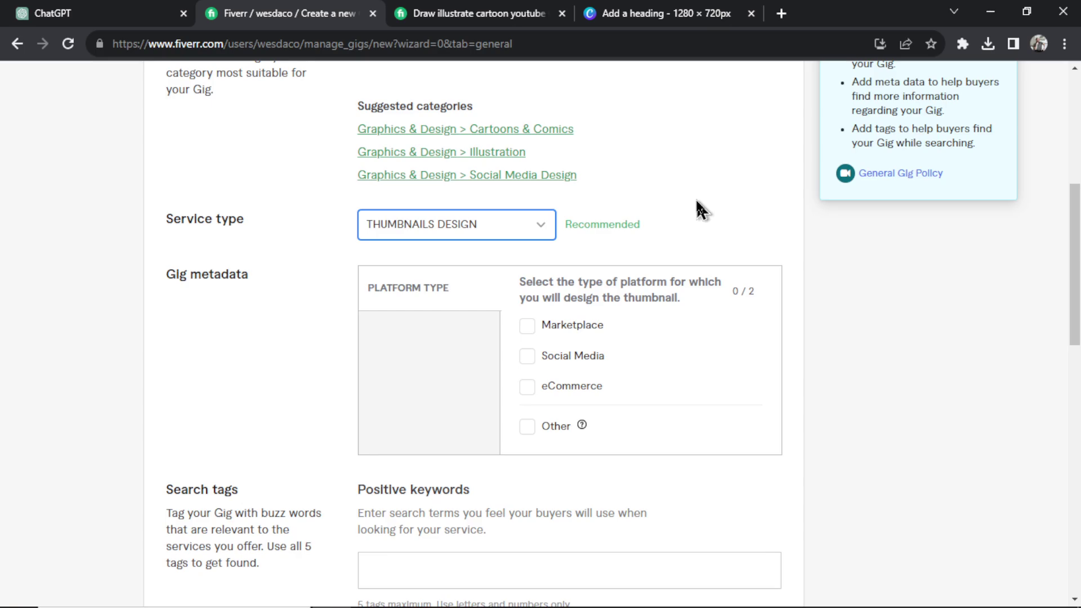
scroll(381, 327, "down", 1)
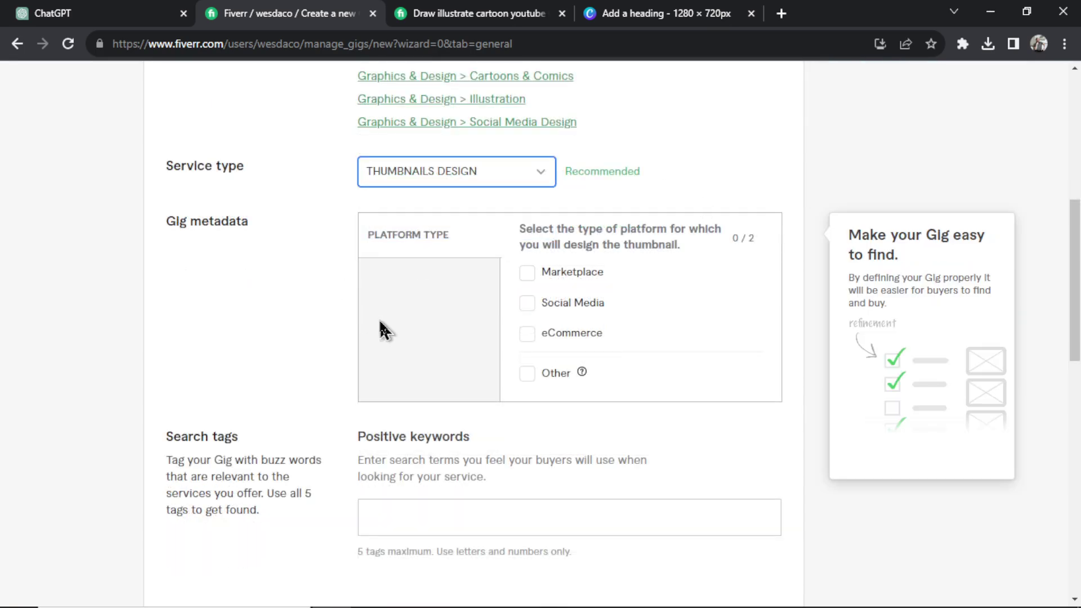
scroll(732, 304, "down", 4)
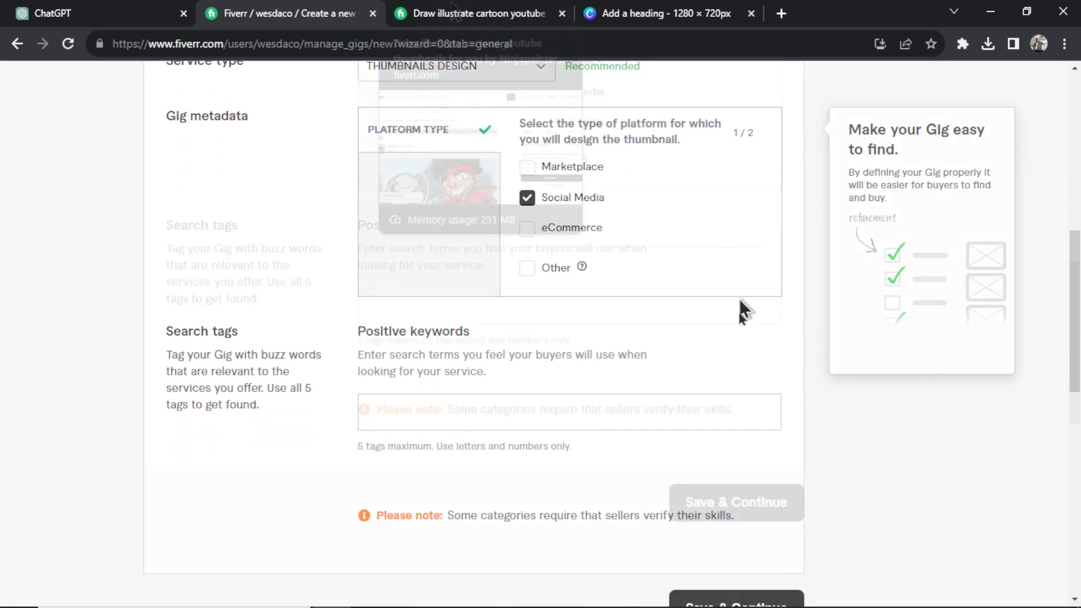
- Try to reuse the cartoon gig's related tags by copying them all into the positive keywords
left_click(417, 12)
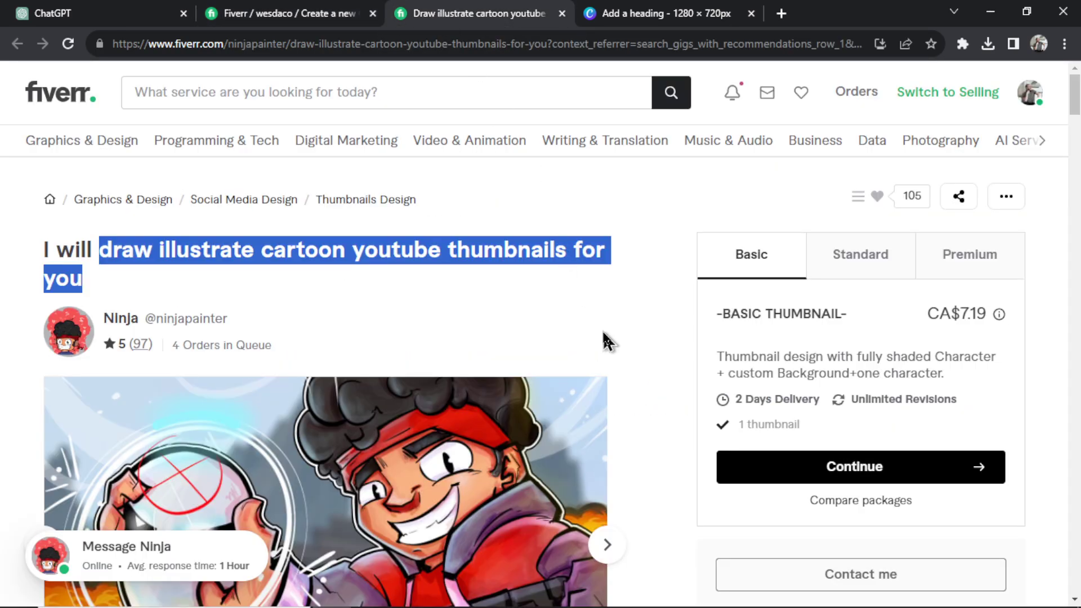
scroll(608, 340, "down", 5)
scroll(606, 295, "down", 10)
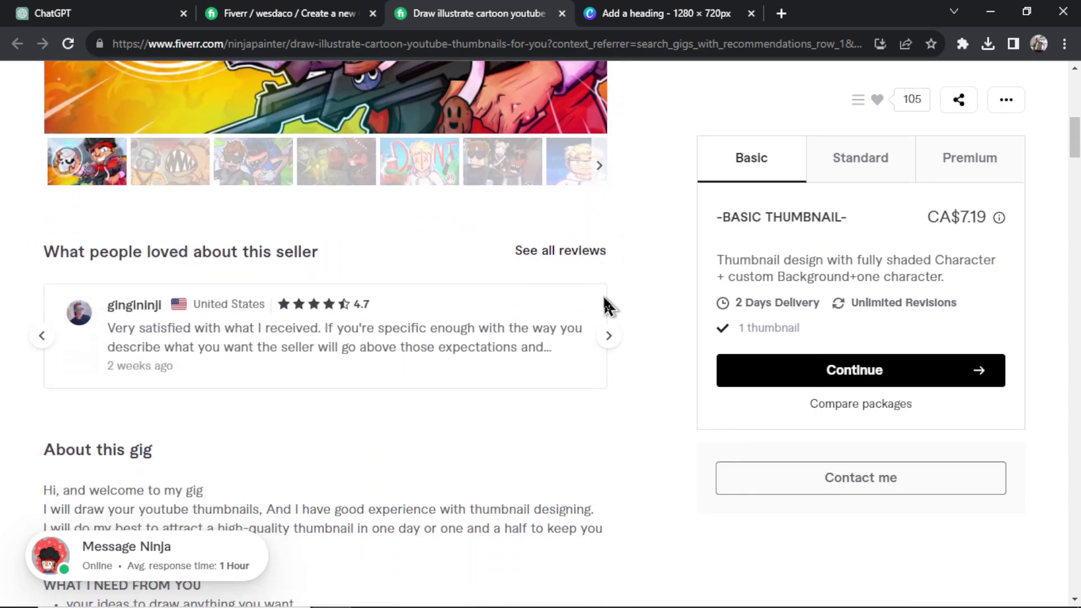
scroll(603, 290, "down", 15)
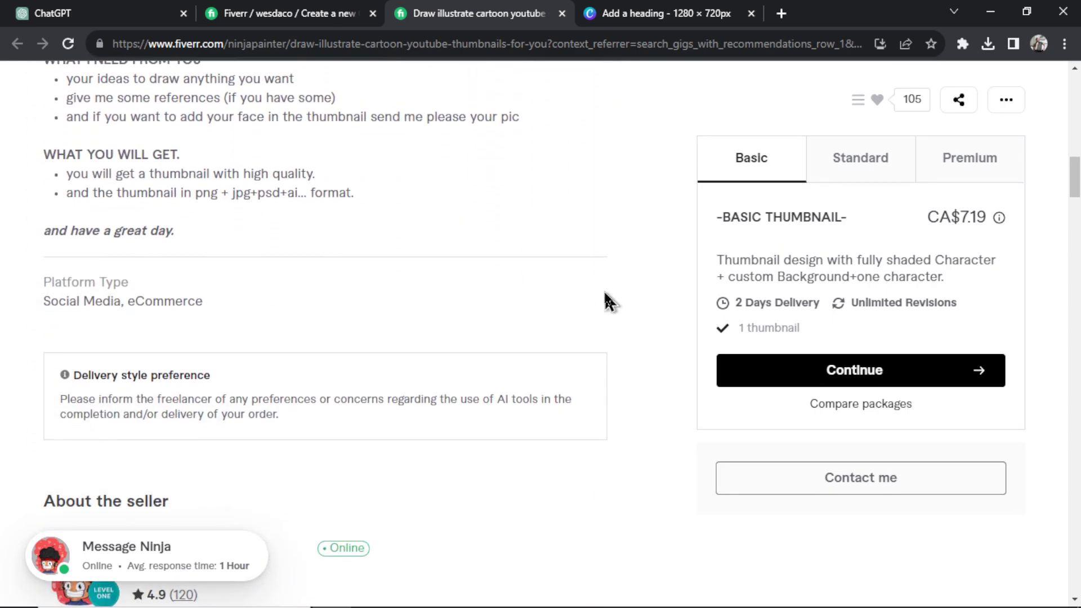
left_click_drag(499, 356, 214, 345)
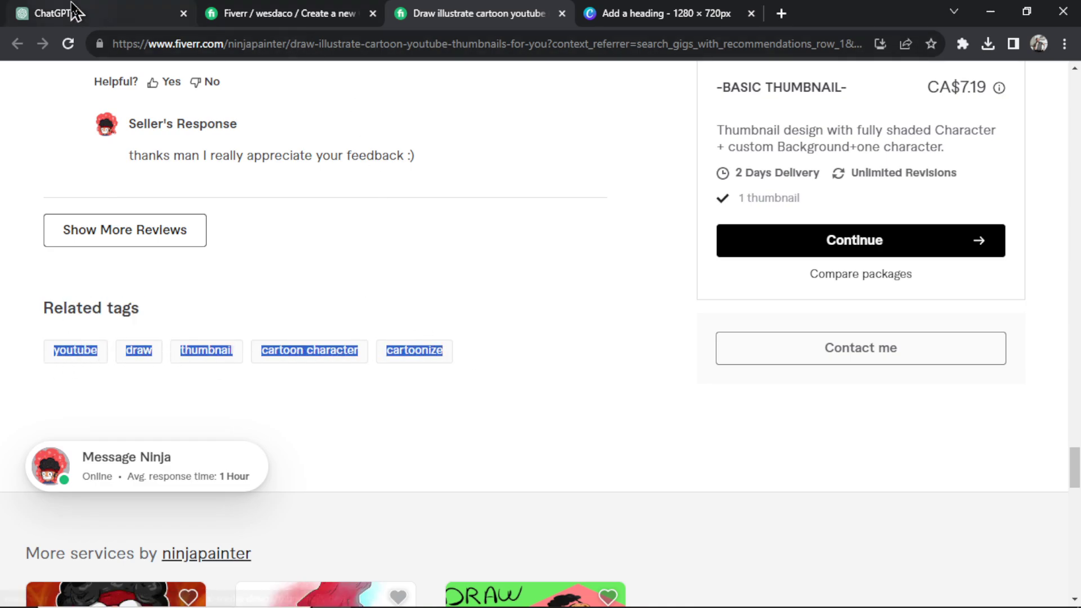
left_click(287, 13)
left_click(464, 309)
type("youtubedrawthumbnailcartoon charactercartoonize")
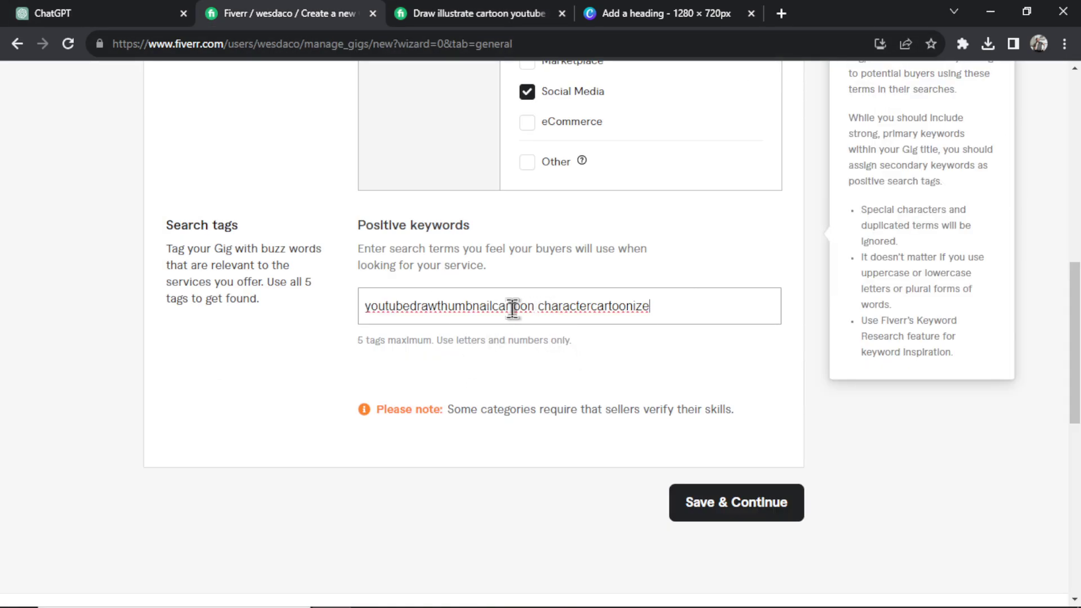
left_click(411, 307)
key("ctrl+BackSpace")
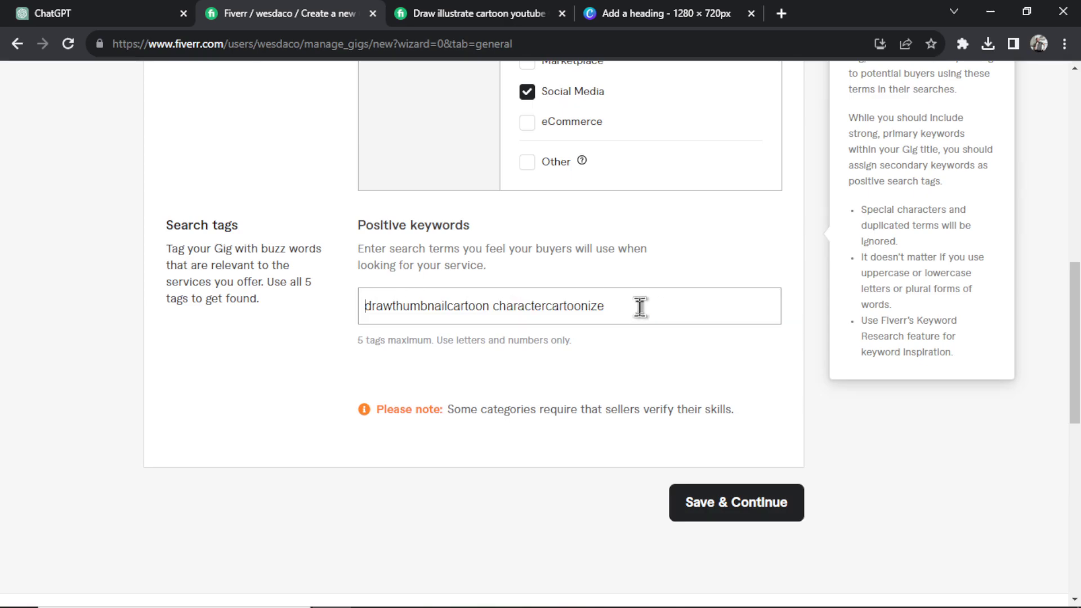
left_click_drag(638, 305, 372, 309)
- Enter youtube and thumbnail as separate search tags, based on the cartoon gig's related tags
type("dra")
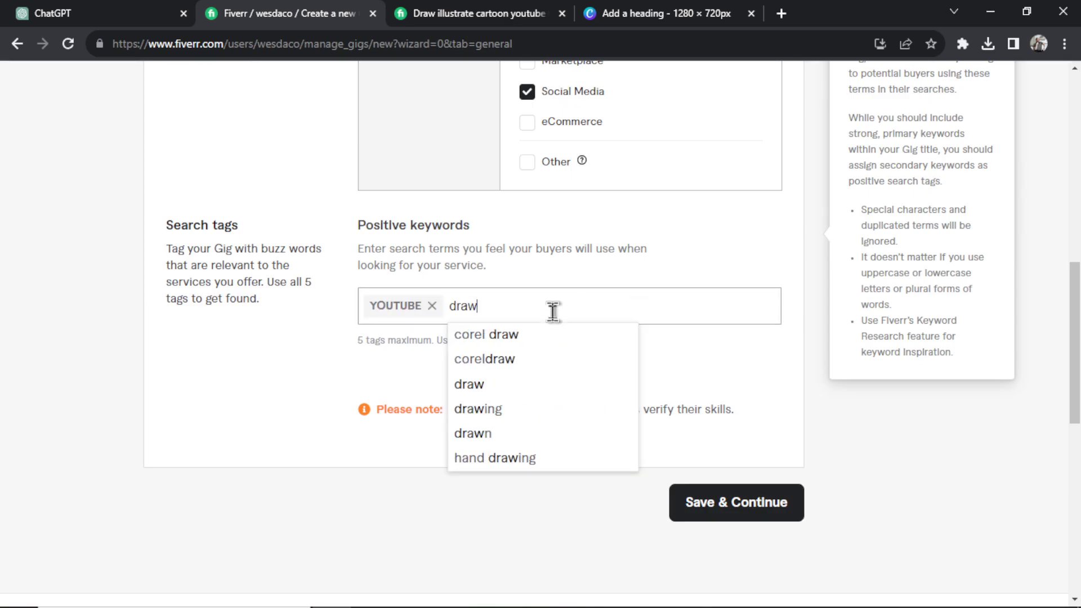
type("w")
key("Return")
left_click(502, 306)
key("ctrl+Tab")
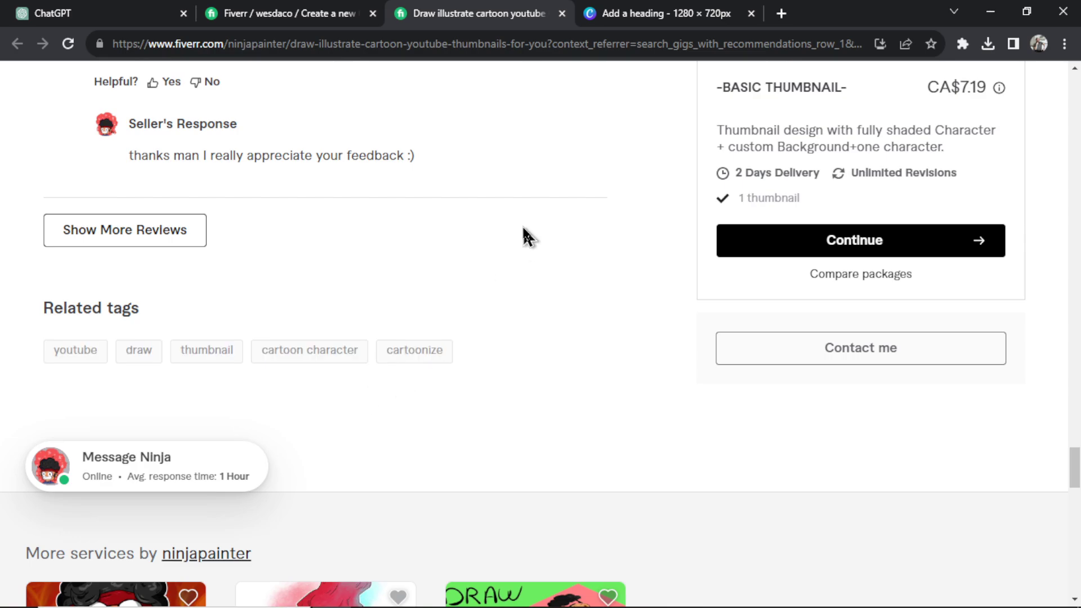
key("ctrl+shift+Tab")
type("thu")
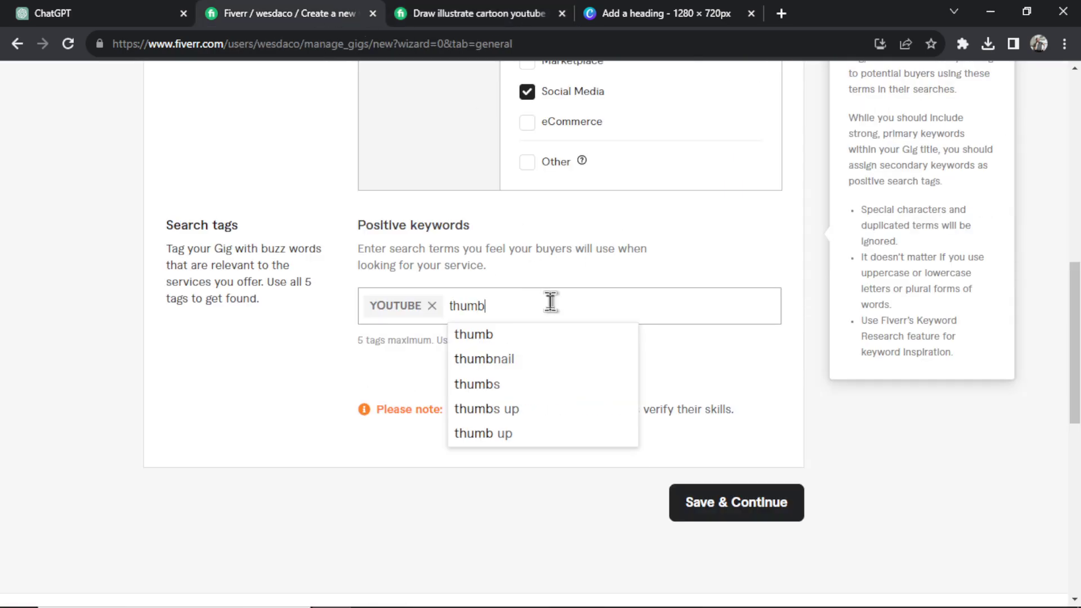
left_click(484, 359)
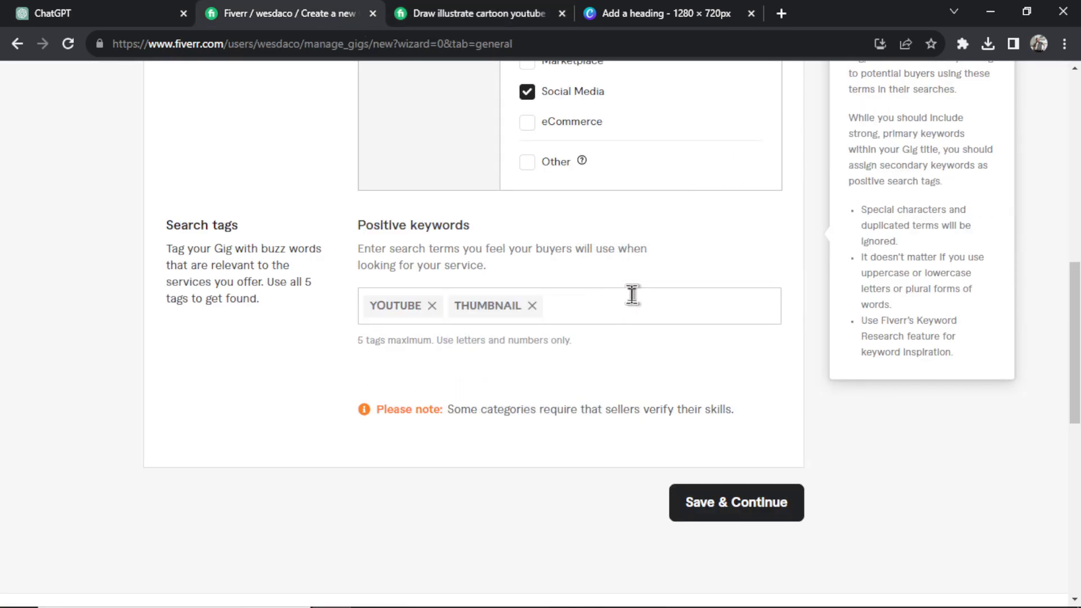
- Add the search tags comic book, comic and image editing, then save the gig overview and continue
type("comic book")
key("Return")
type("co")
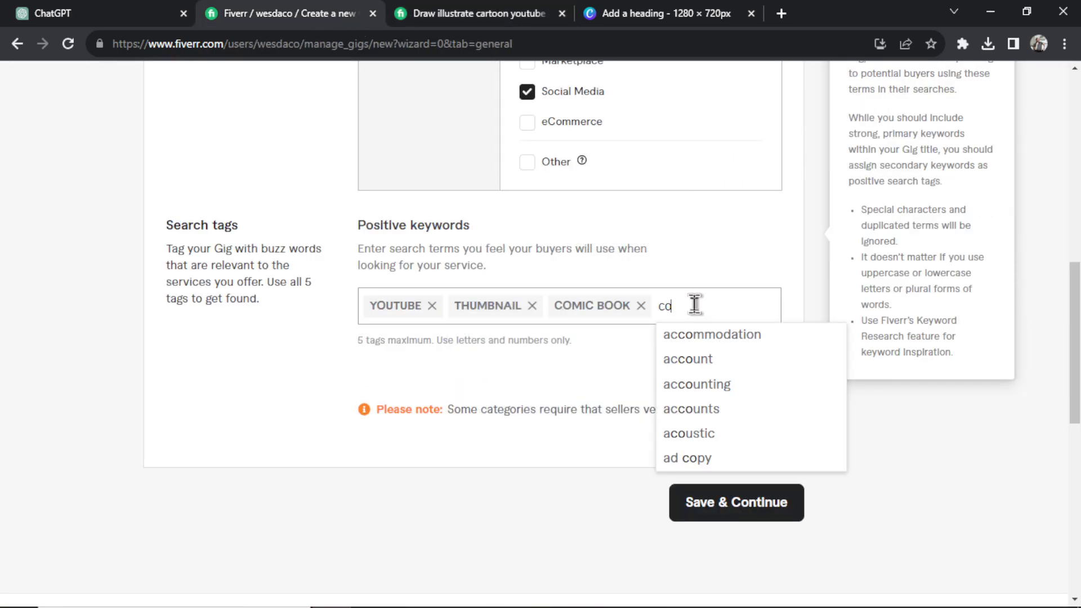
type("mi")
left_click(694, 337)
type("image")
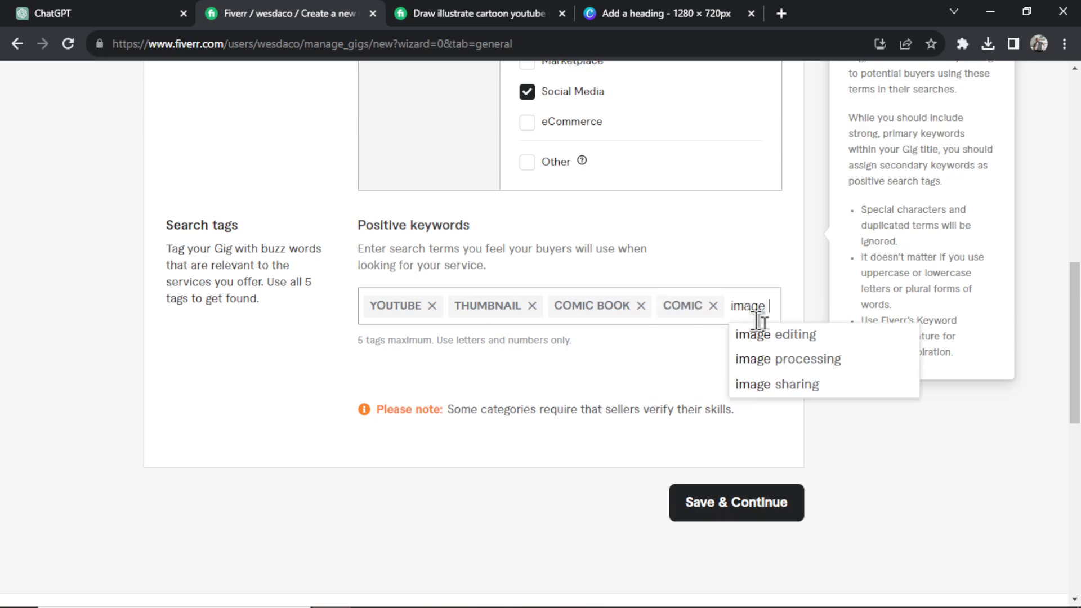
left_click(782, 336)
scroll(703, 394, "down", 1)
left_click(725, 479)
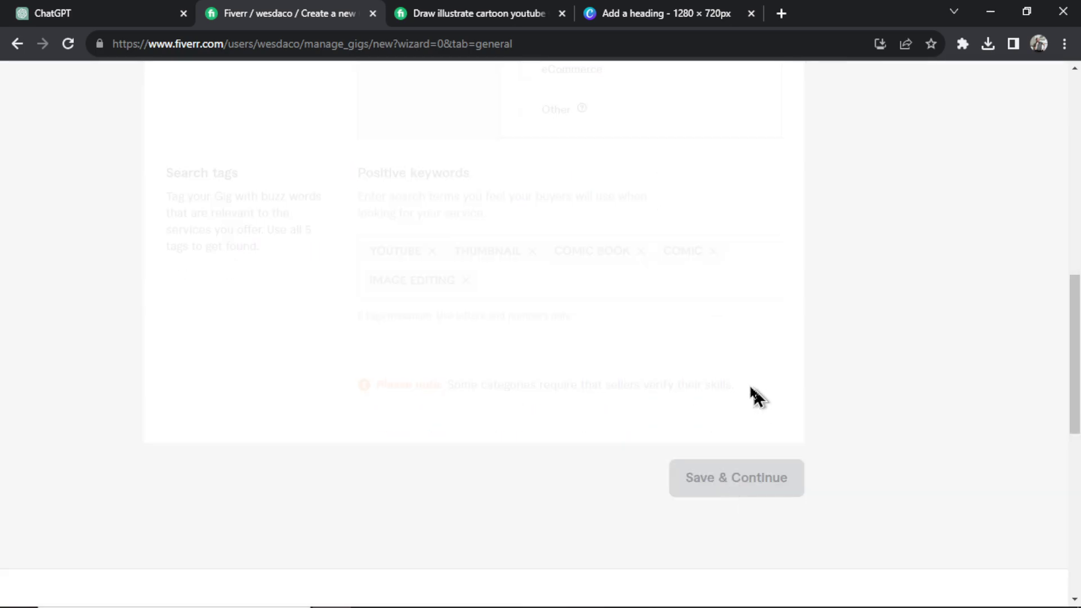
- Name the basic package BASIC THUMBNAIL and fill its description with the cartoon gig's basic package text
left_click(446, 13)
scroll(618, 287, "up", 5)
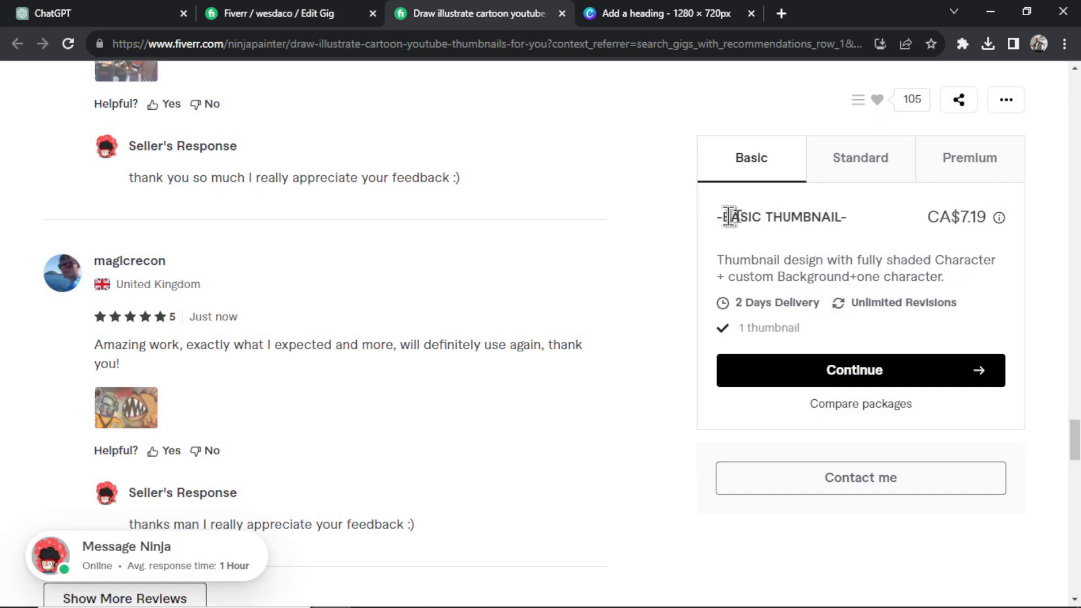
left_click(323, 11)
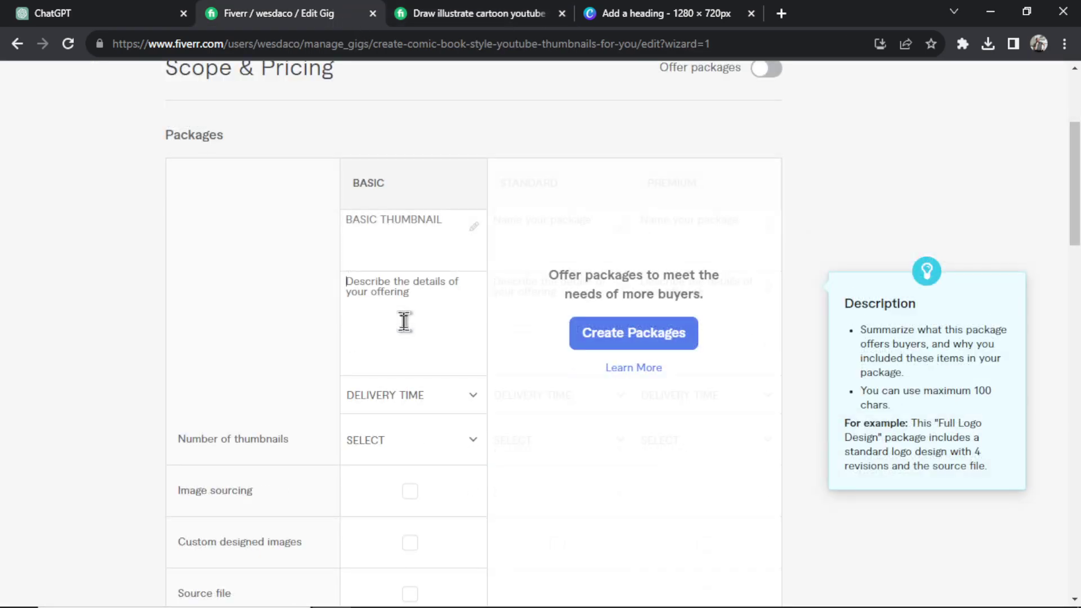
type("Thumbnail design with fully shaded Character + custom Background+one character.")
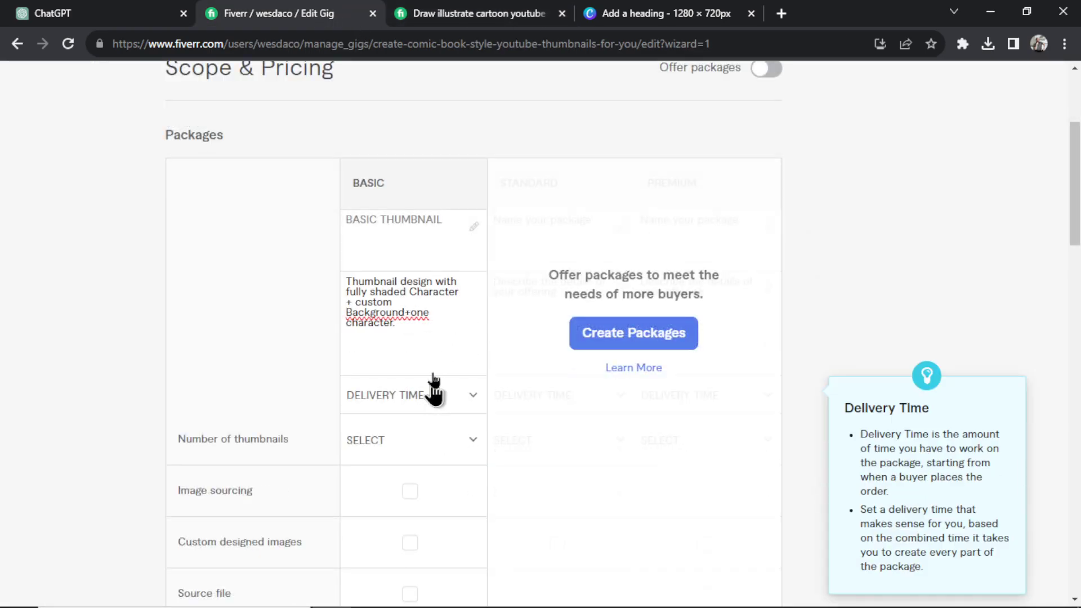
- Replace the basic package description with "Thumbnail design in a comic book style + completely custom"
left_click(428, 326)
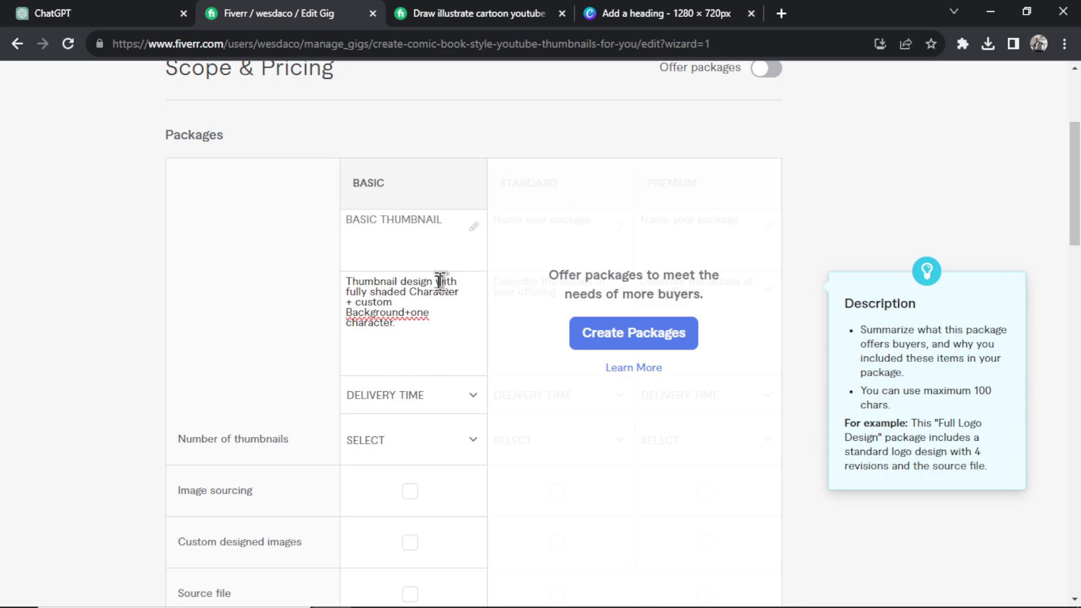
key("ctrl+a")
type("Thumbnail design in a comic book style + completely custom")
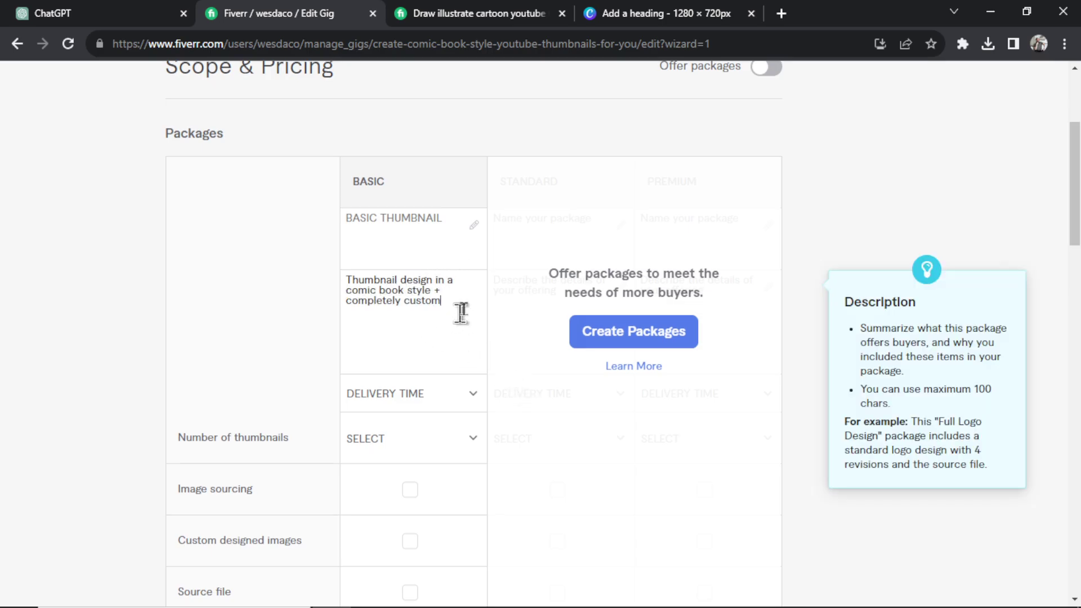
- Check the cartoon gig's delivery time and set the basic package to 1 day delivery
left_click(518, 18)
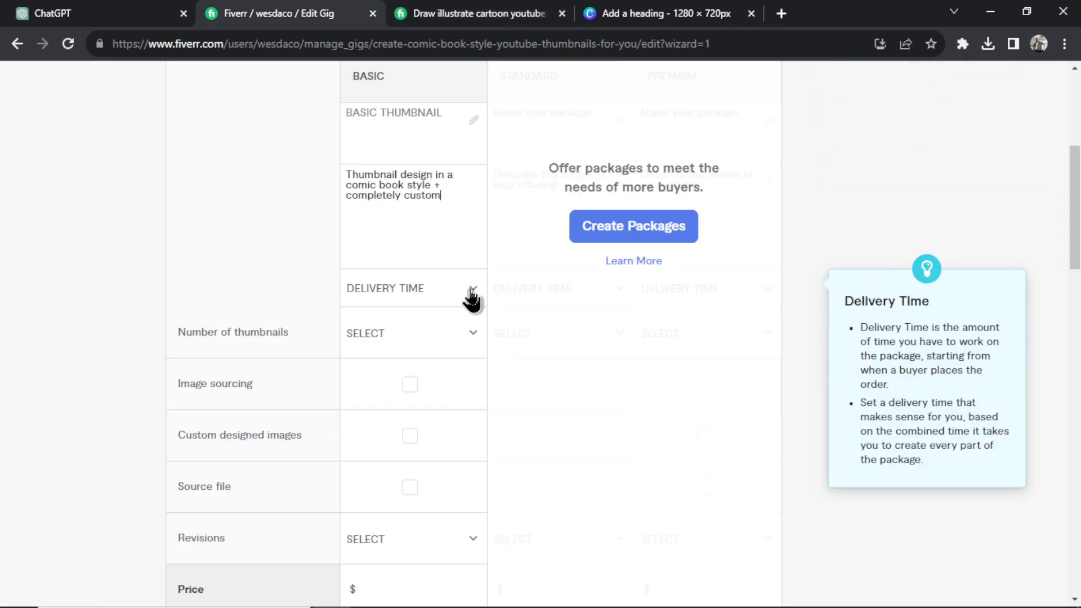
left_click(472, 294)
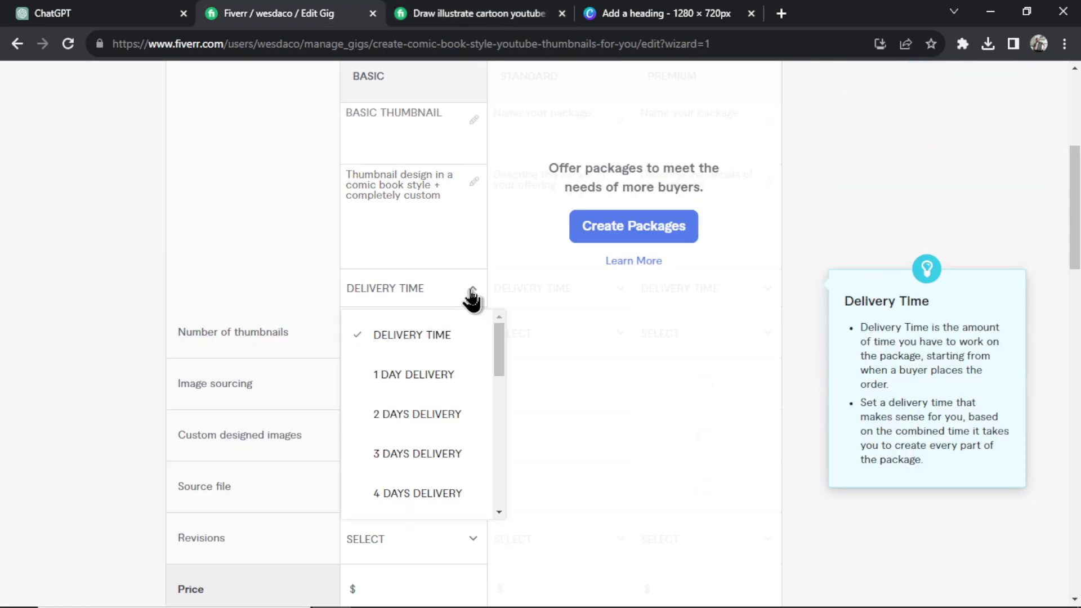
left_click(436, 376)
left_click(467, 287)
scroll(449, 347, "down", 2)
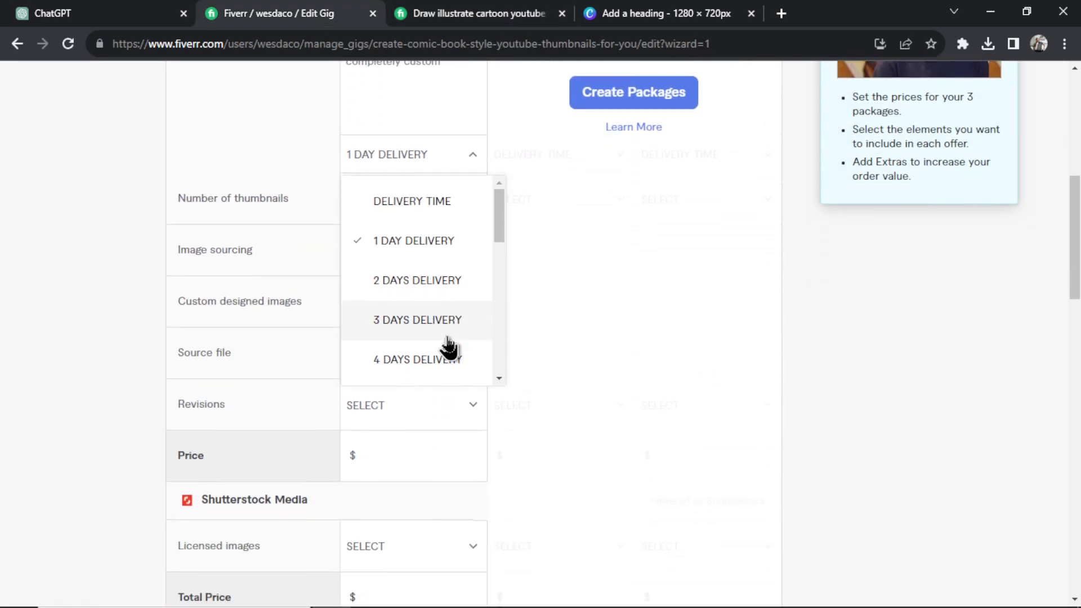
scroll(436, 231, "down", 5)
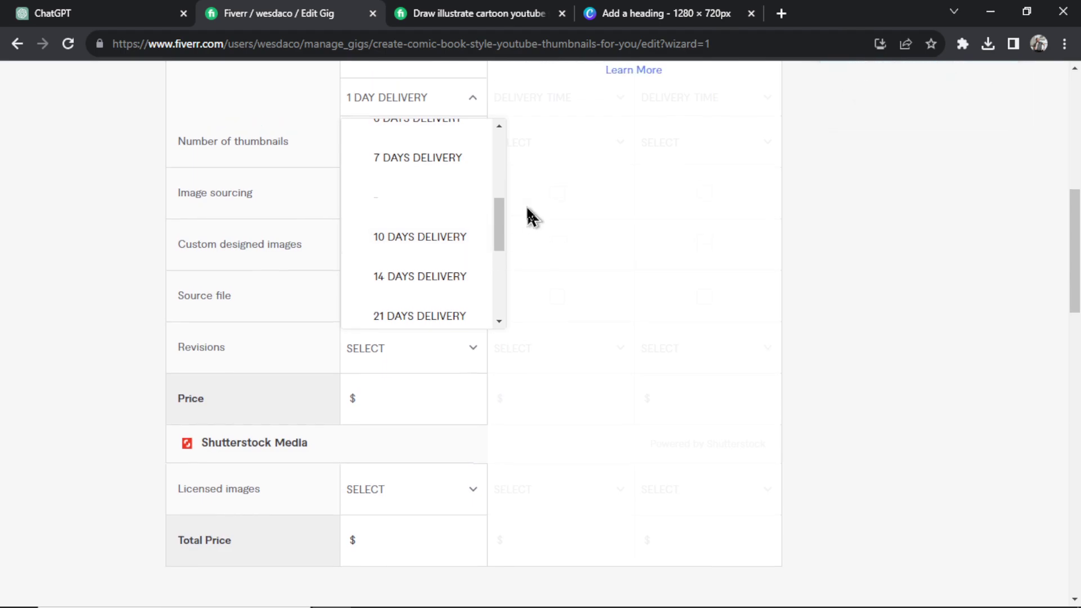
scroll(529, 214, "up", 3)
scroll(461, 282, "up", 5)
left_click(438, 316)
- Set the basic package to 1 thumbnail and include image sourcing, custom designed images and the source file
left_click(439, 280)
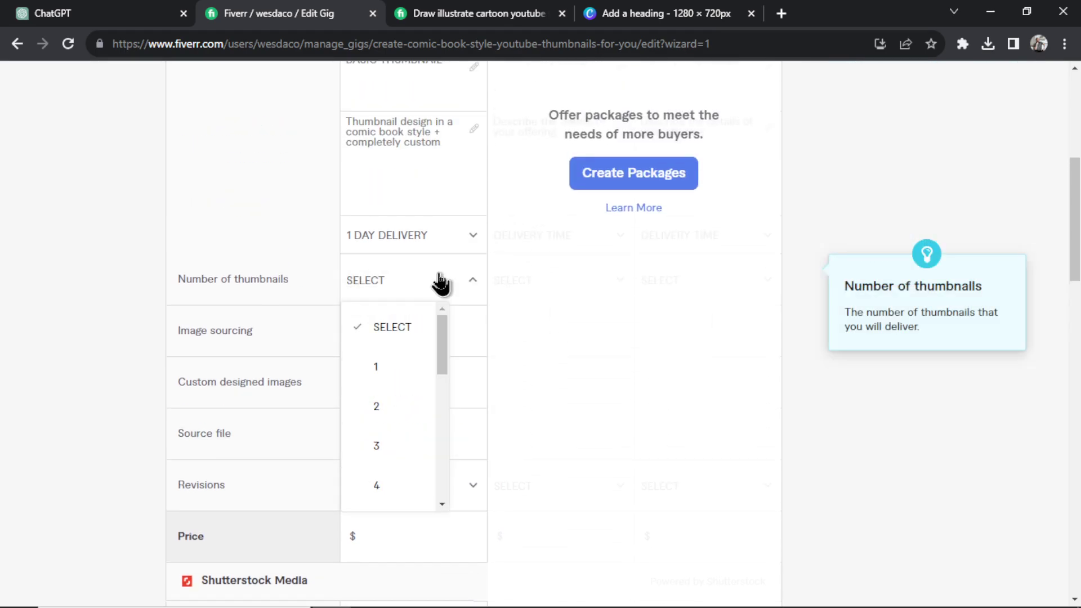
left_click(393, 372)
scroll(546, 284, "down", 3)
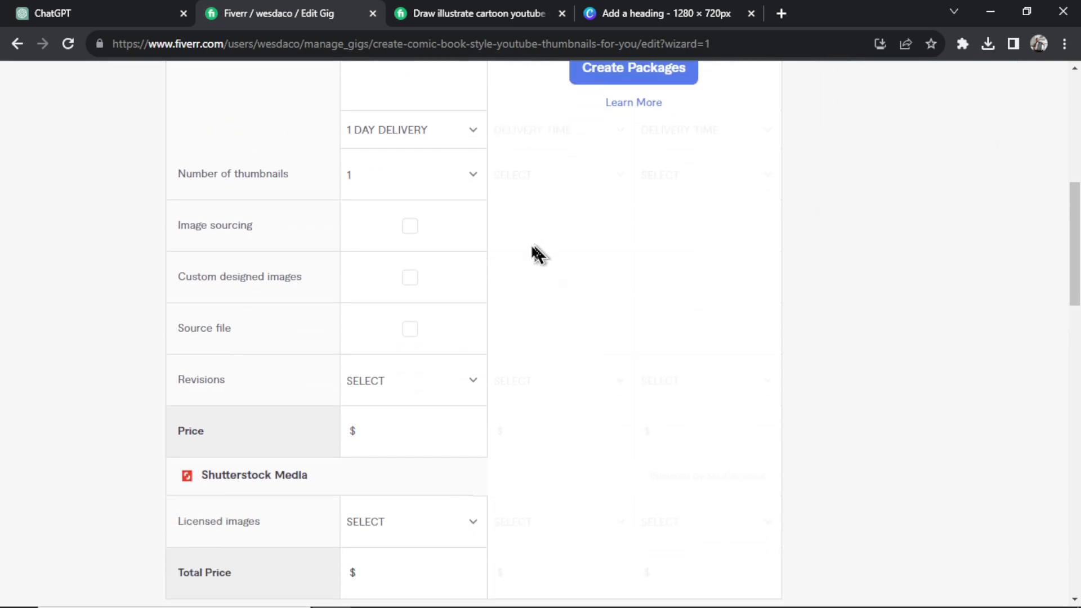
mouse_move(533, 246)
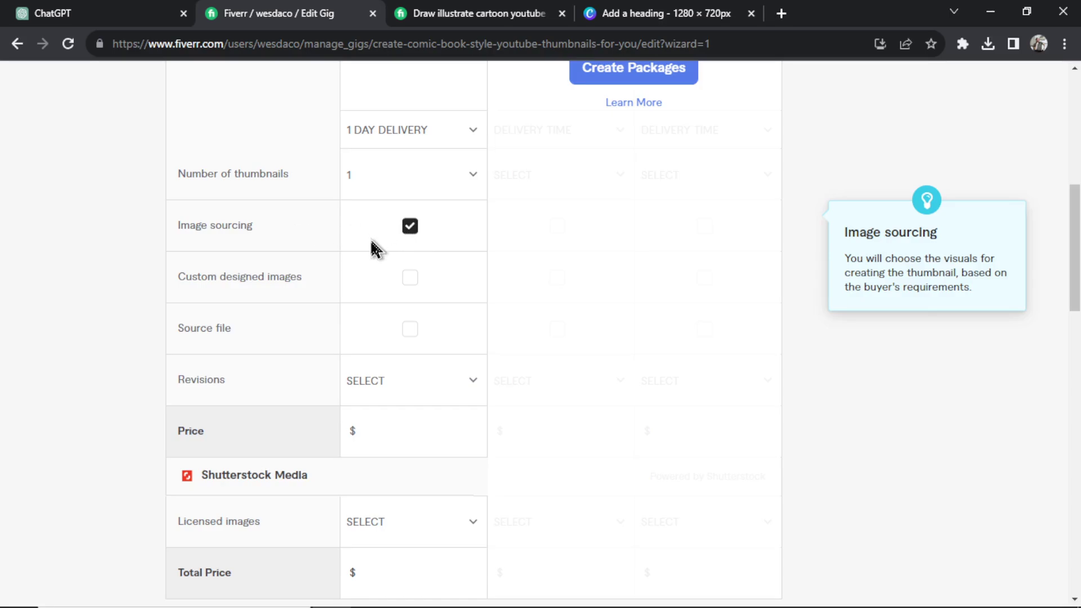
left_click(411, 278)
scroll(366, 242, "down", 3)
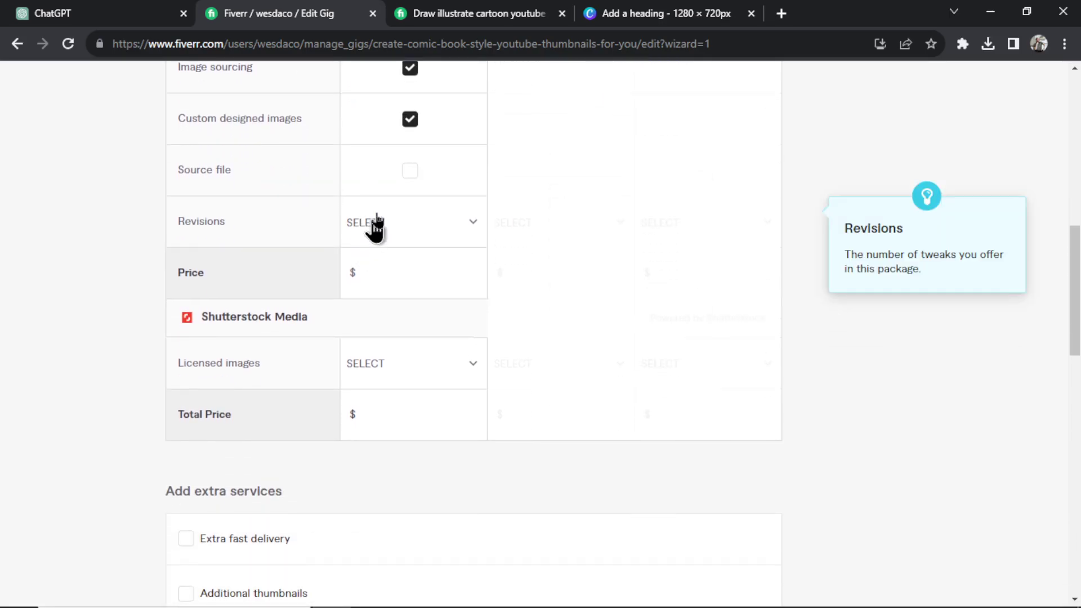
left_click(410, 170)
- Check the cartoon gig's revisions, then give the basic package unlimited revisions and a price of $5
key("ctrl+Tab")
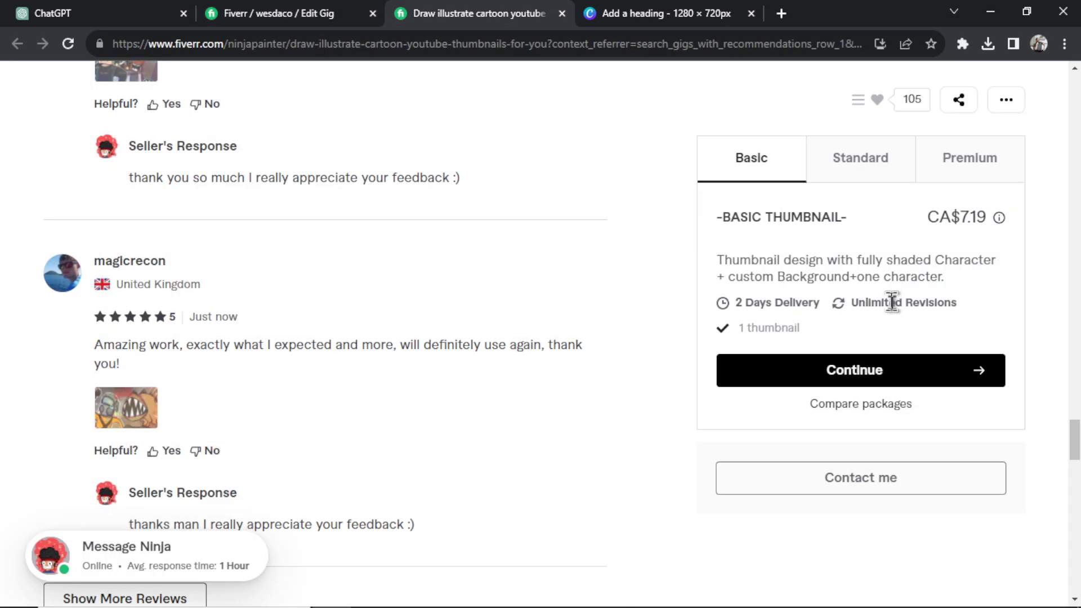
left_click(345, 12)
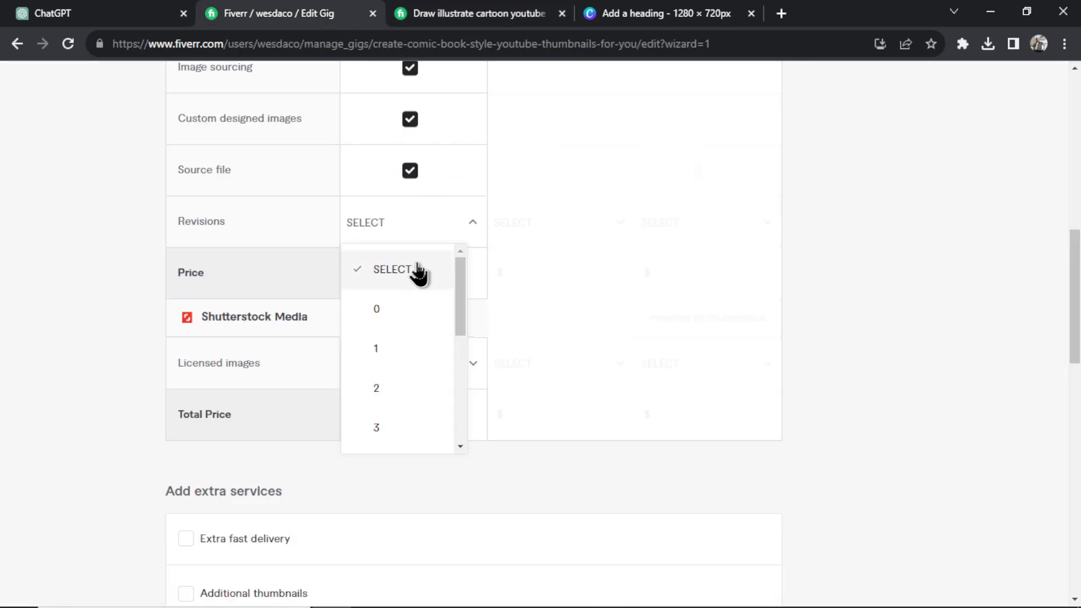
scroll(417, 275, "down", 3)
scroll(417, 275, "down", 2)
left_click(372, 427)
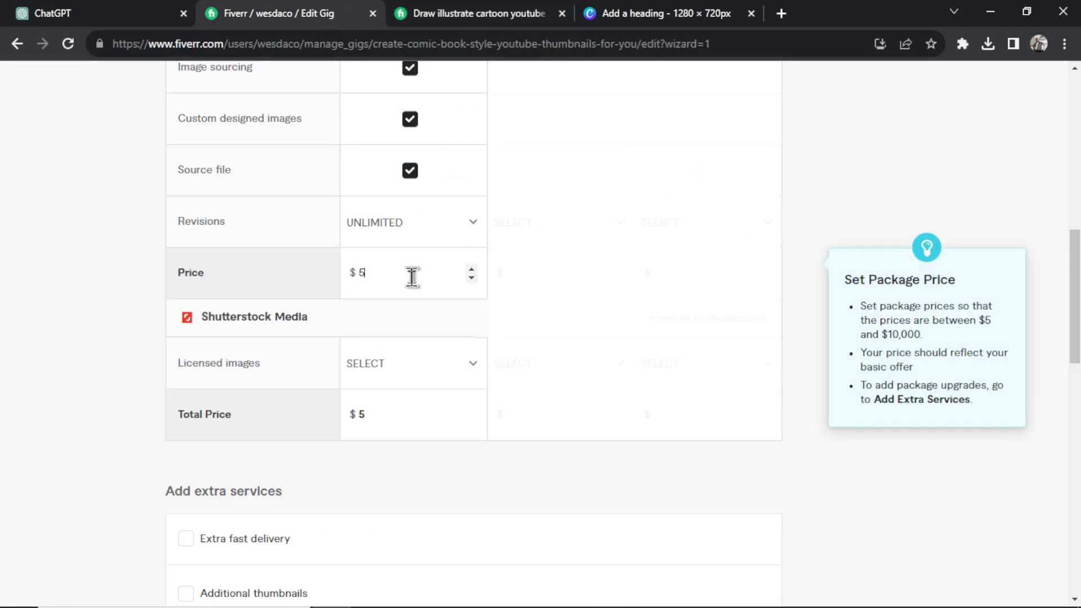
left_click(541, 266)
- Try to offer extra fast delivery as an extra service on the basic package
scroll(578, 264, "down", 5)
left_click(186, 275)
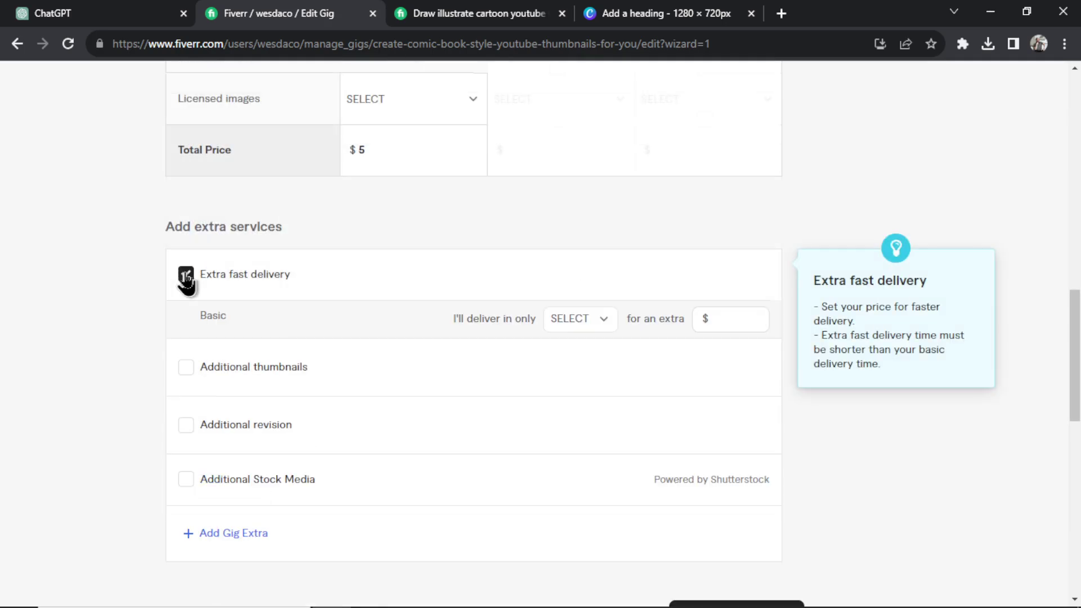
left_click(578, 324)
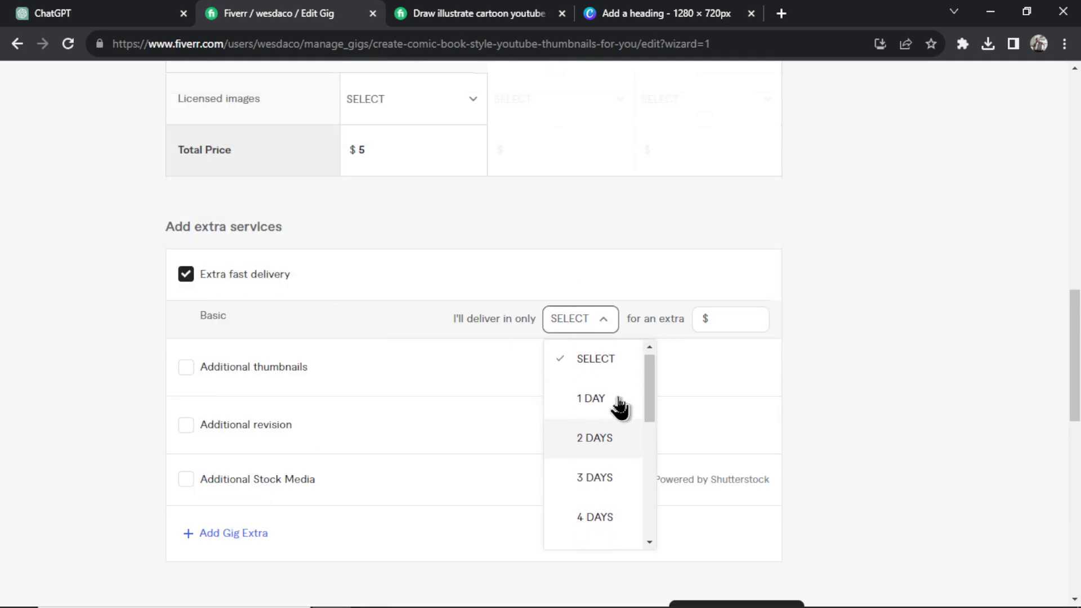
left_click(185, 274)
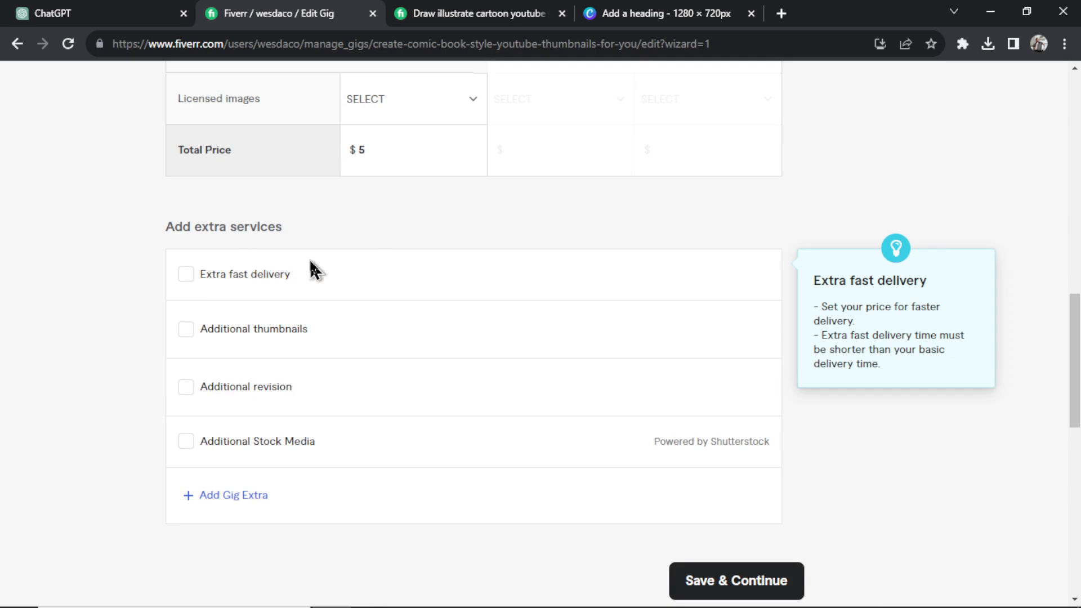
- Try to offer additional thumbnails as an extra service for $5 and 1 additional day
left_click(186, 329)
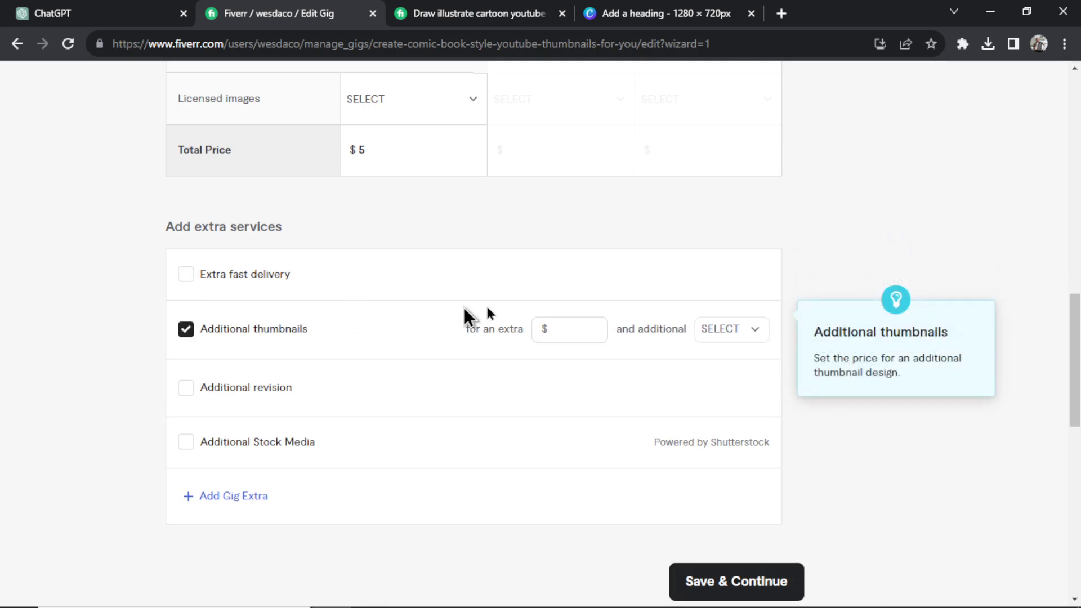
left_click(567, 331)
type("5")
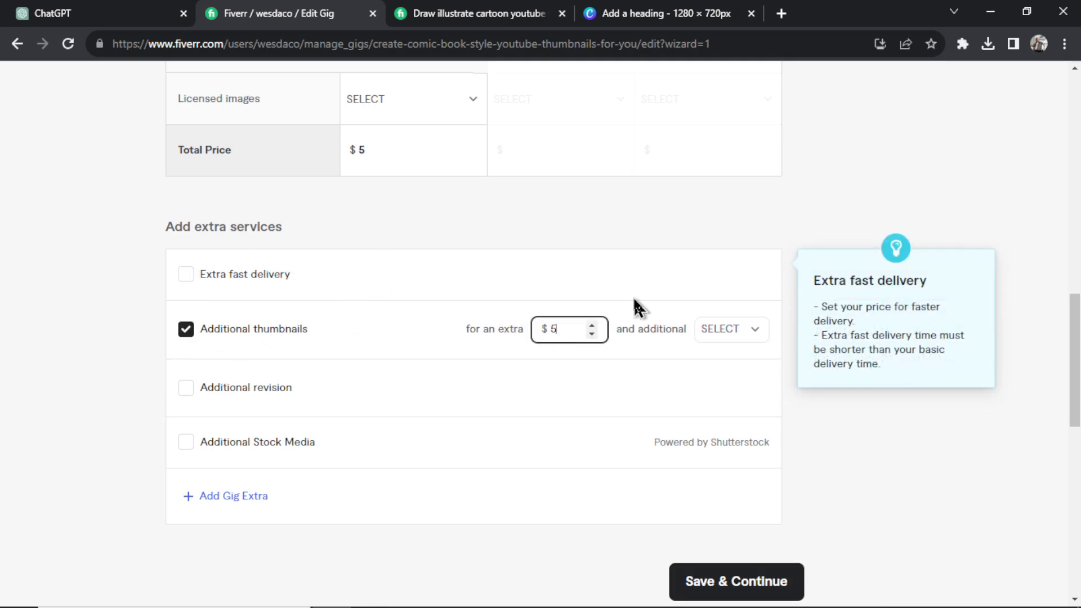
left_click(759, 336)
left_click(753, 416)
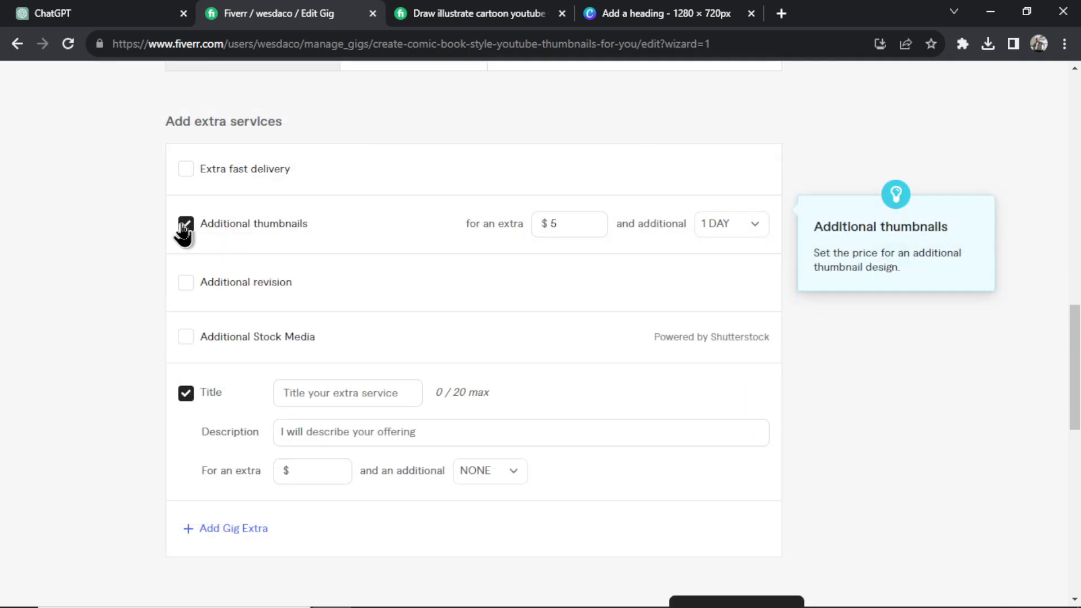
left_click(186, 225)
- Fill in a gig extra titled Extra Thumbnails, described as "I will design multiple thumbnails for the same video", for $5, and save the pricing
scroll(244, 306, "down", 3)
left_click(405, 234)
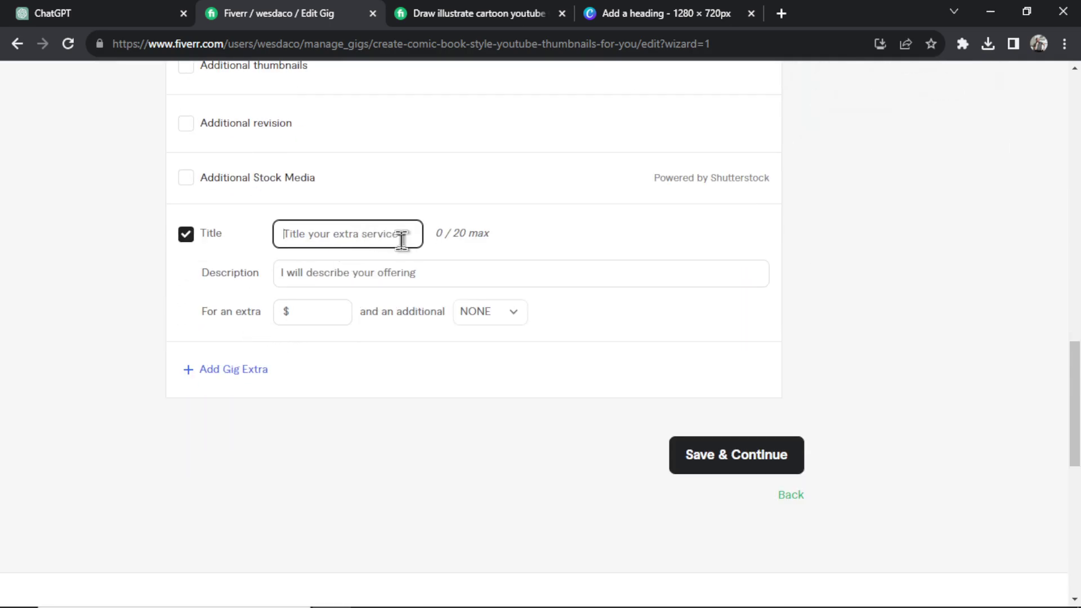
type("Extra Thumbnails")
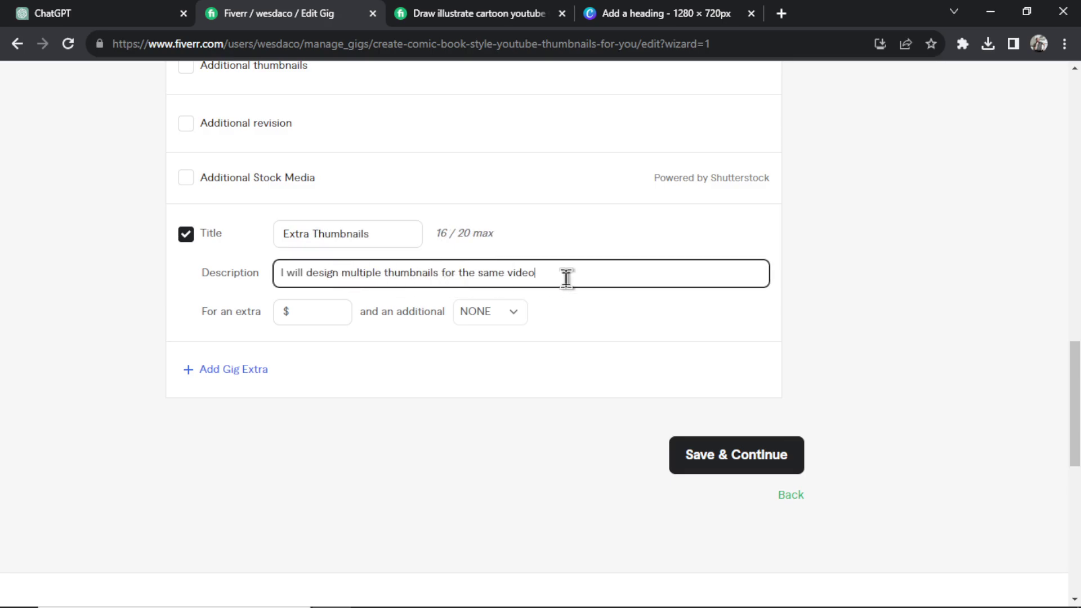
left_click(333, 308)
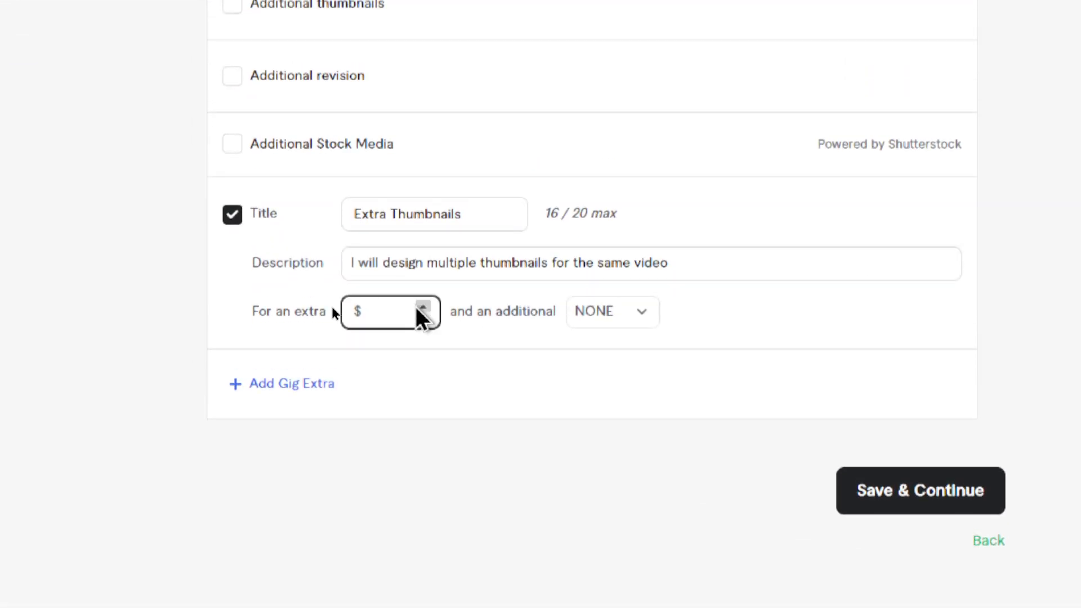
type("5")
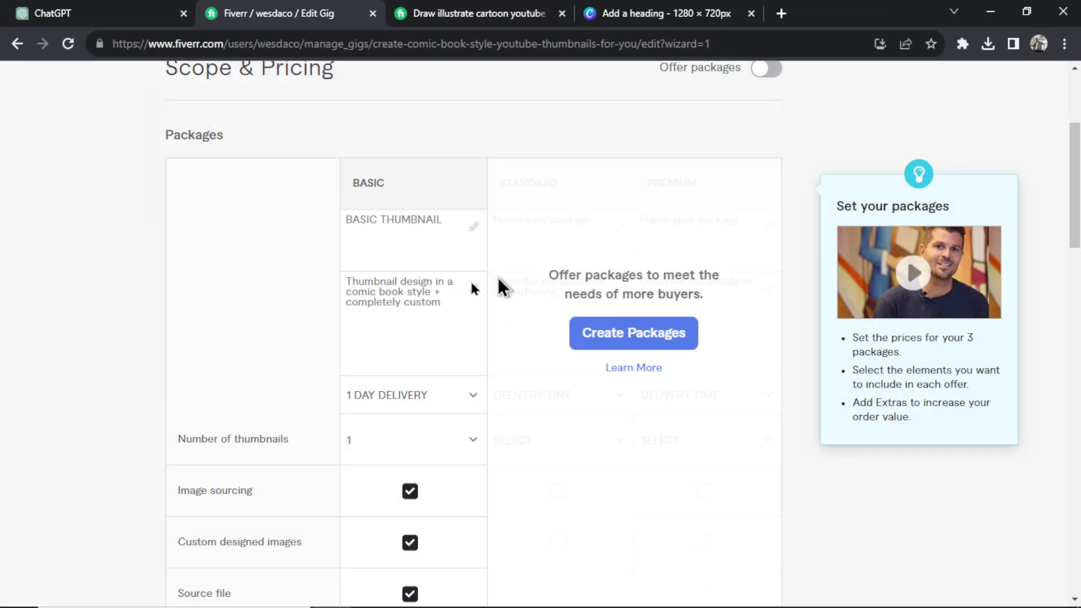
scroll(499, 285, "down", 4)
scroll(714, 439, "down", 15)
scroll(714, 439, "up", 2)
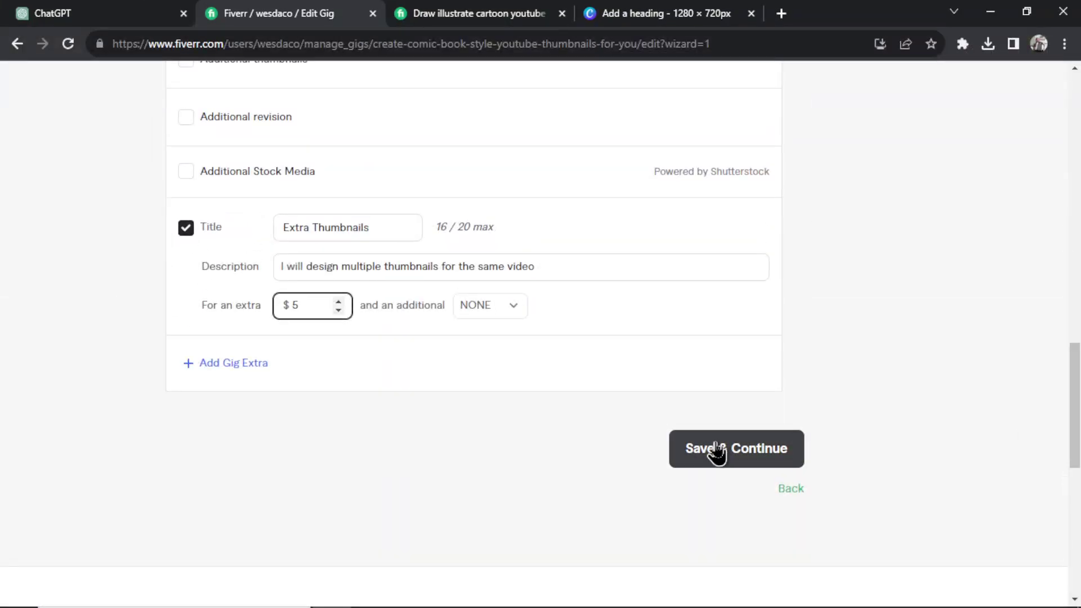
left_click(714, 452)
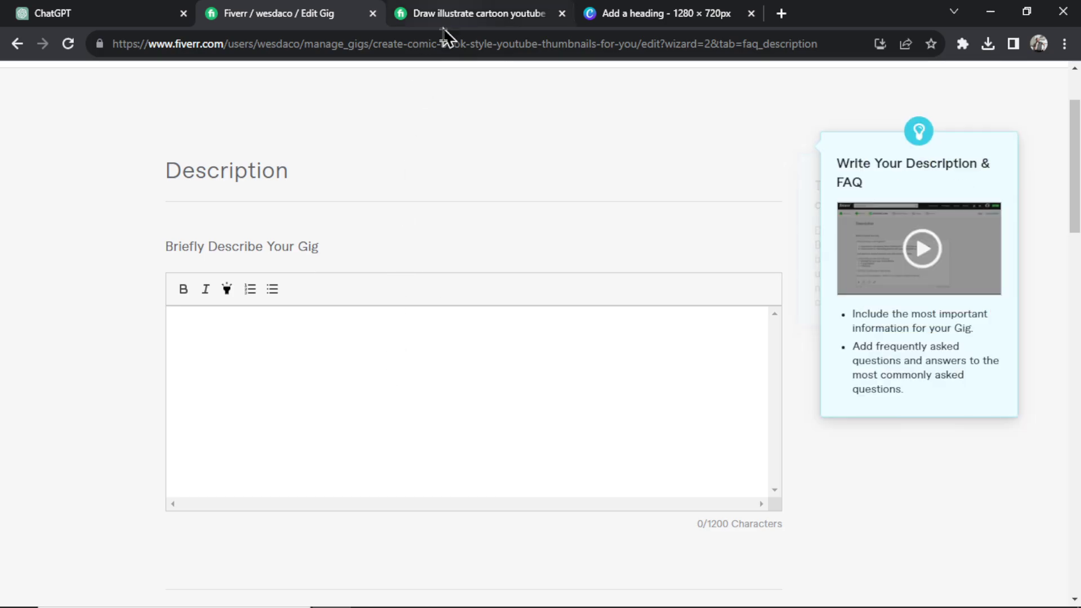
- Copy the cartoon gig's description and ask ChatGPT to rewrite it clean and concise, removing unnecessary words and language
left_click(442, 13)
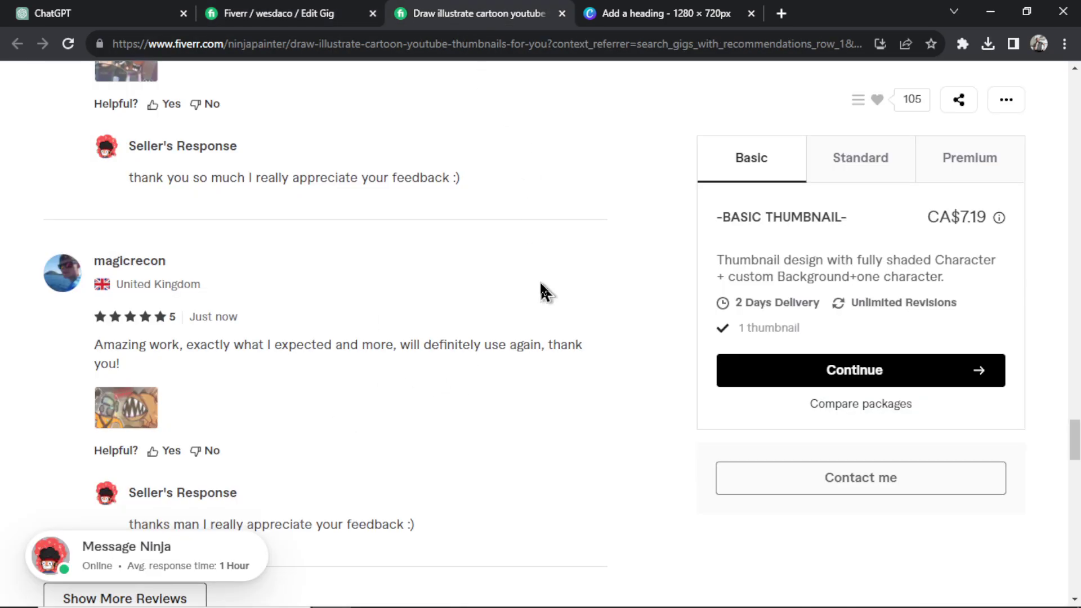
left_click_drag(1078, 434, 1078, 149)
key("ctrl+1")
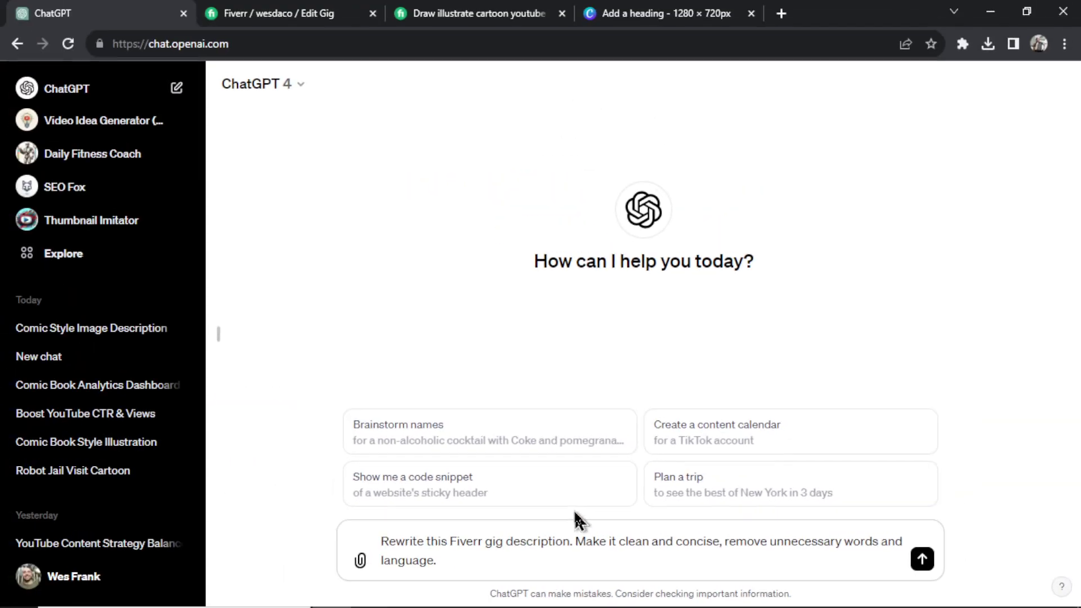
left_click(511, 560)
key("shift+Return")
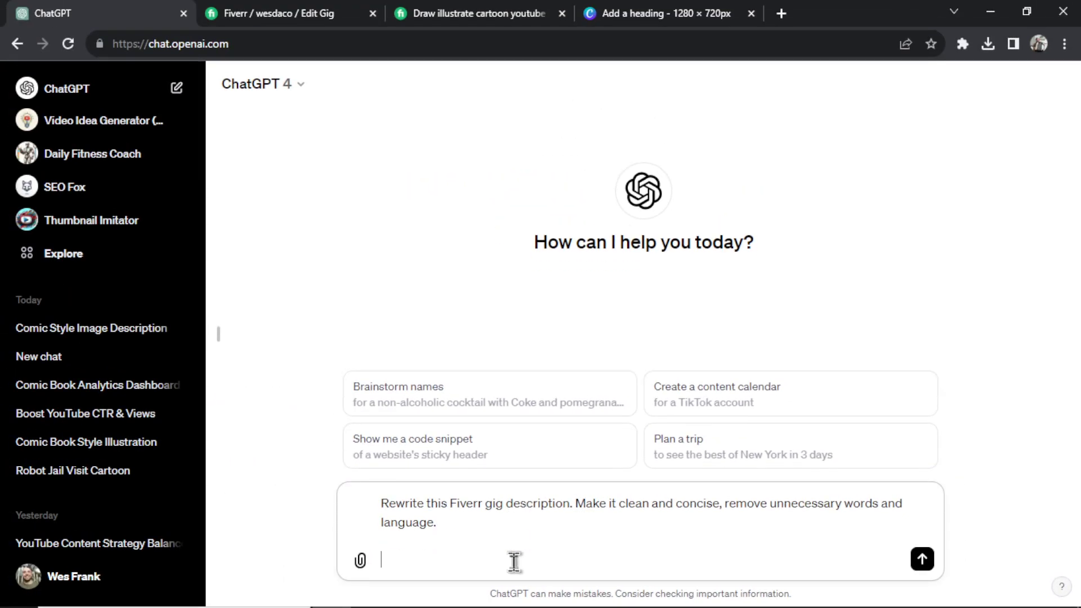
key("ctrl+v")
key("Return")
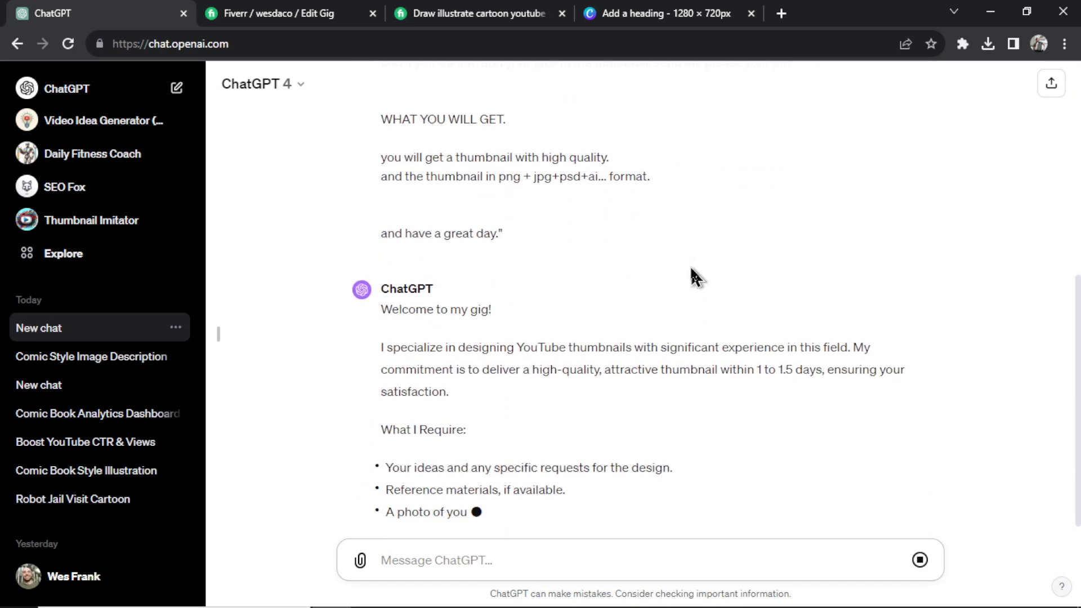
- Copy ChatGPT's rewritten text into the Fiverr gig description and delete its opening line "Welcome to my gig!"
left_click_drag(585, 427, 377, 133)
key("ctrl+c")
key("ctrl+Tab")
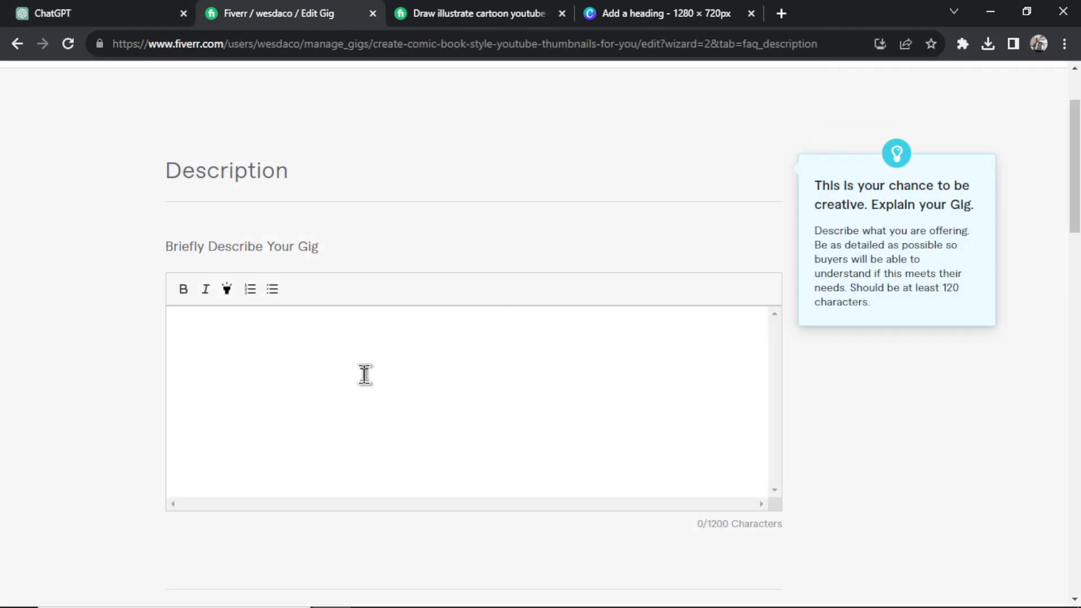
key("ctrl+v")
scroll(451, 393, "up", 1)
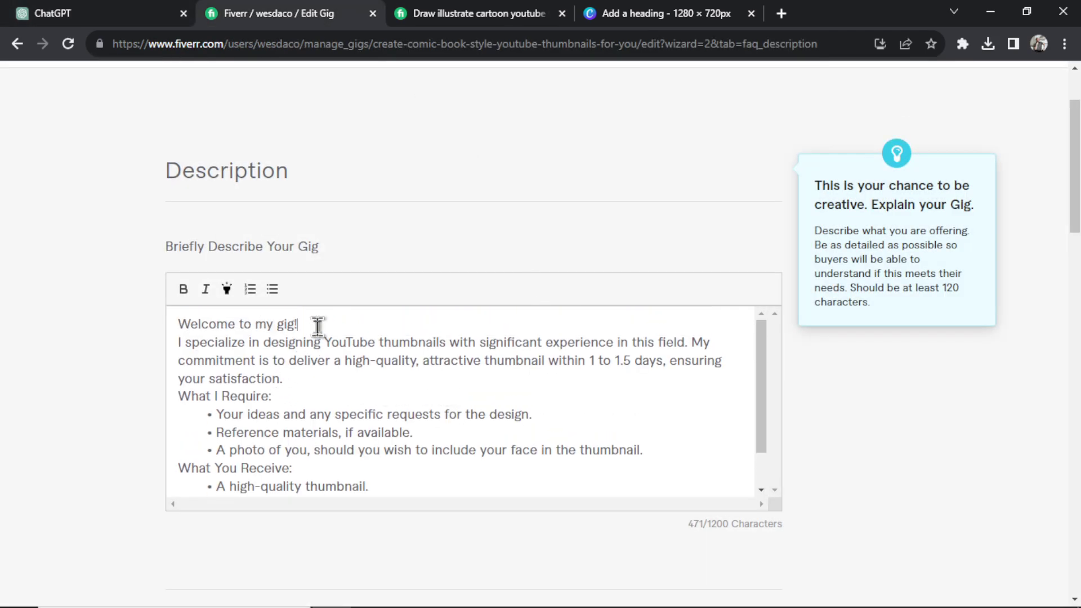
left_click_drag(343, 317, 188, 321)
key("BackSpace")
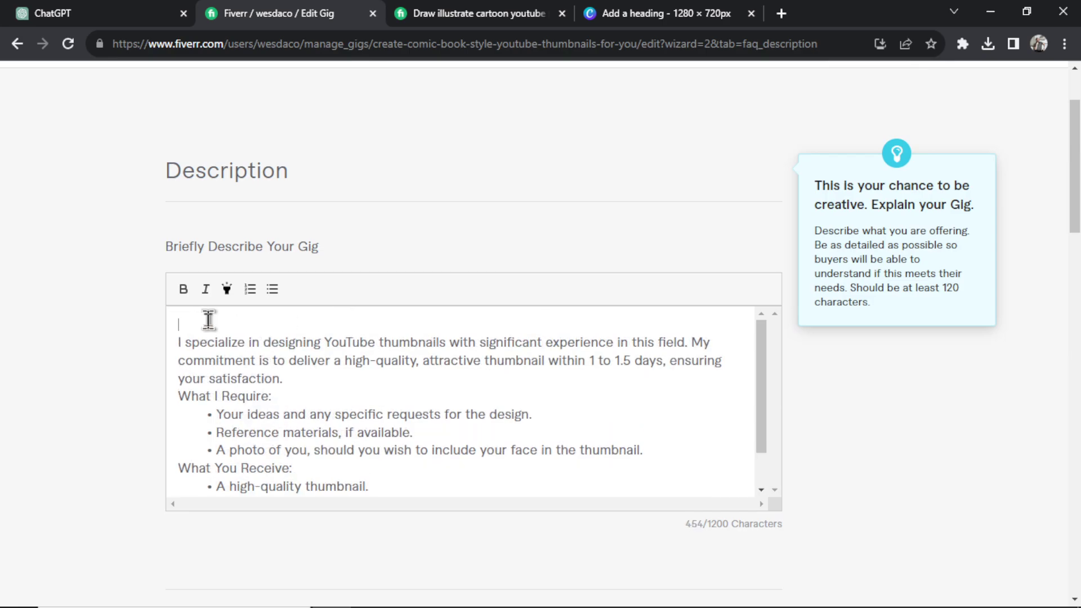
- Change the description's delivery time to "within hours" and set off "What I Require:" as a bold heading below a blank line
key("Delete")
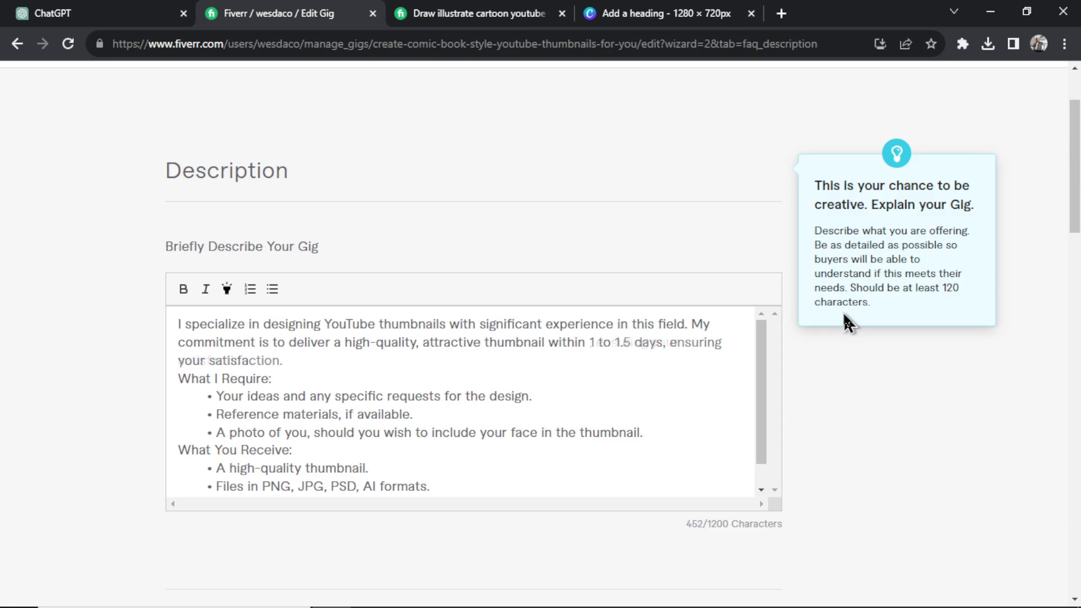
key("BackSpace")
type("hours")
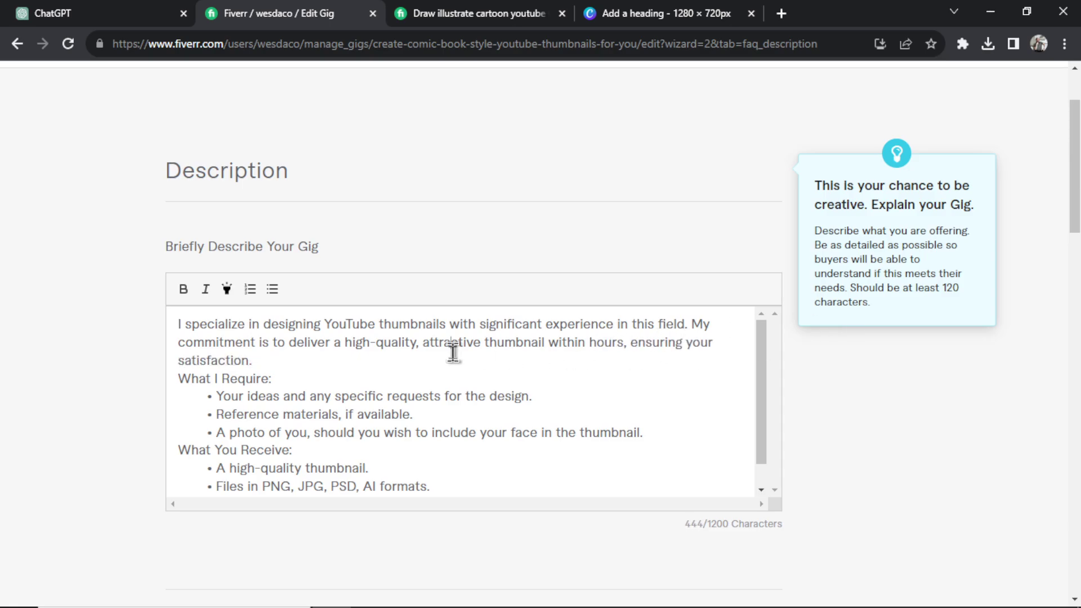
key("Return")
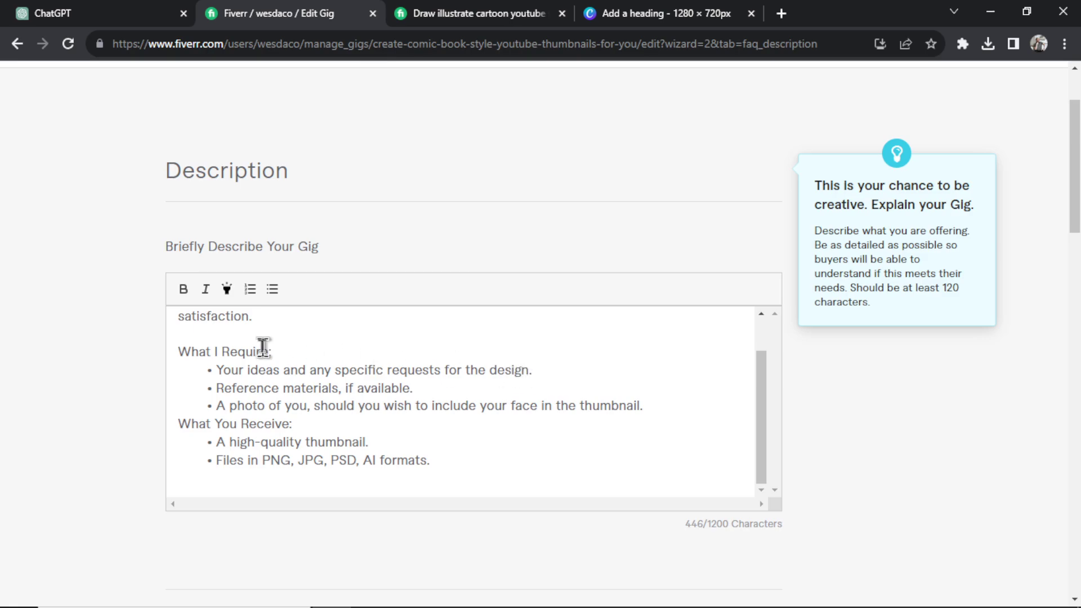
left_click_drag(178, 351, 276, 350)
key("ctrl+b")
- In the requirements list, add "Your video title." and "(optional) - your video description." and delete the reference materials bullet
left_click(553, 366)
key("Return")
type("Y")
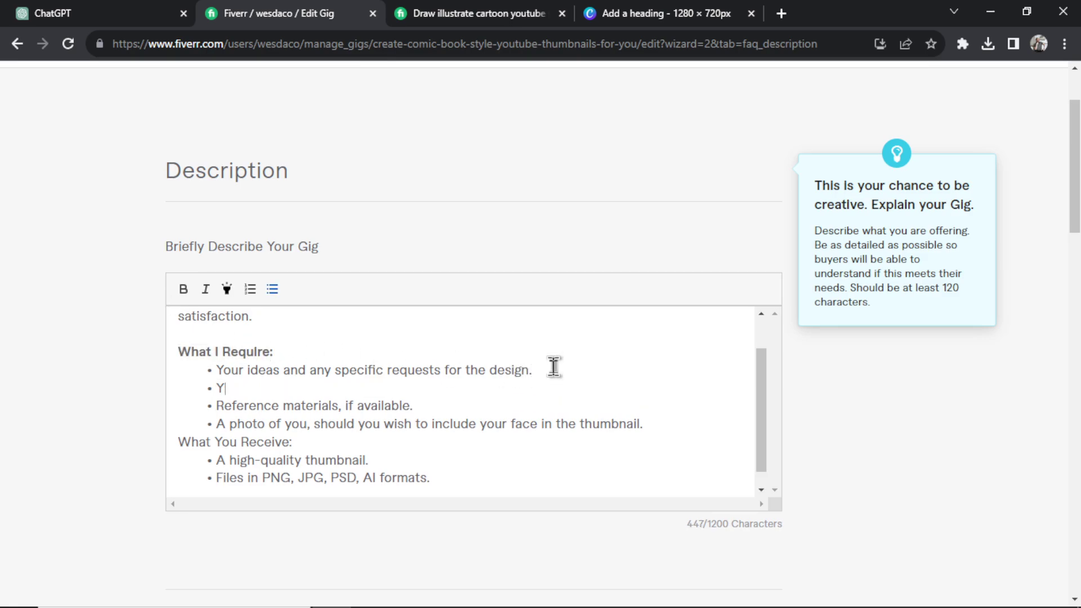
type("our video title")
key("Return")
type("(optional) - your video description.")
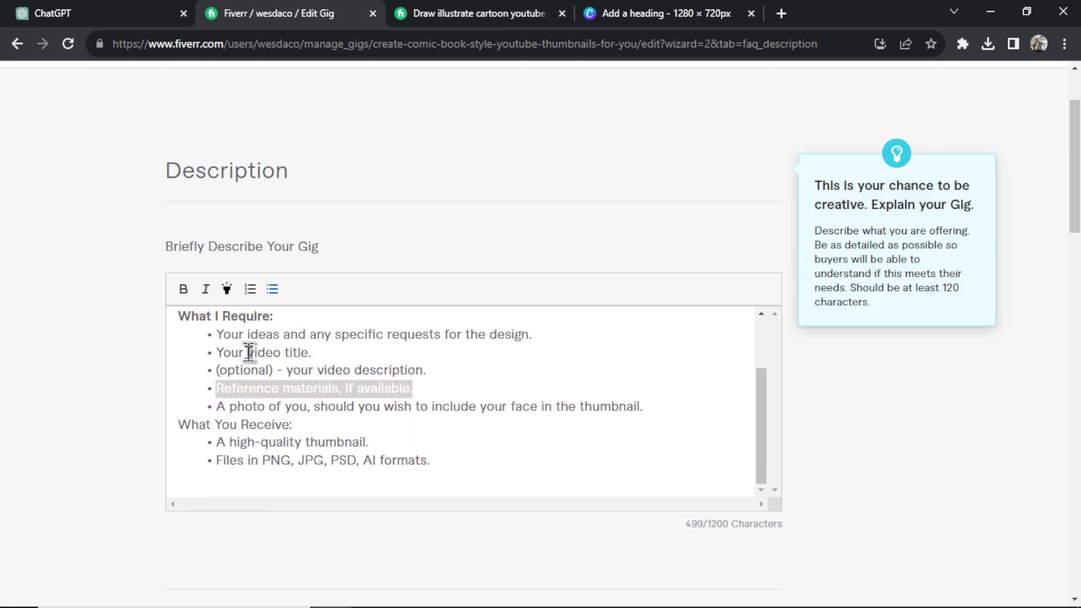
key("BackSpace")
key("BackSpace")
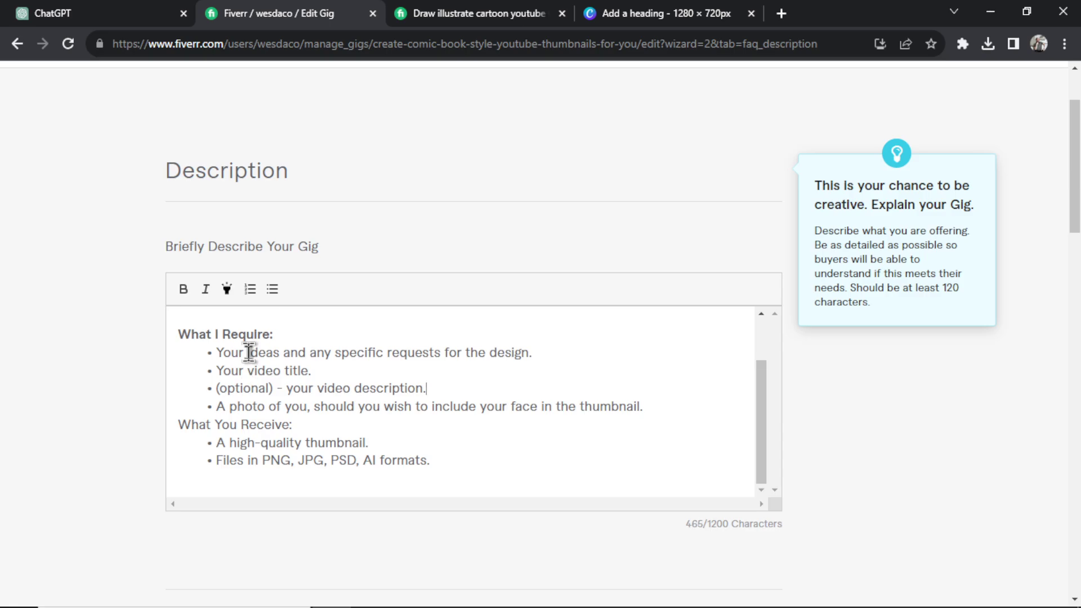
- Set off "What You Receive:" in the gig description as a bold heading below a blank line
left_click(670, 15)
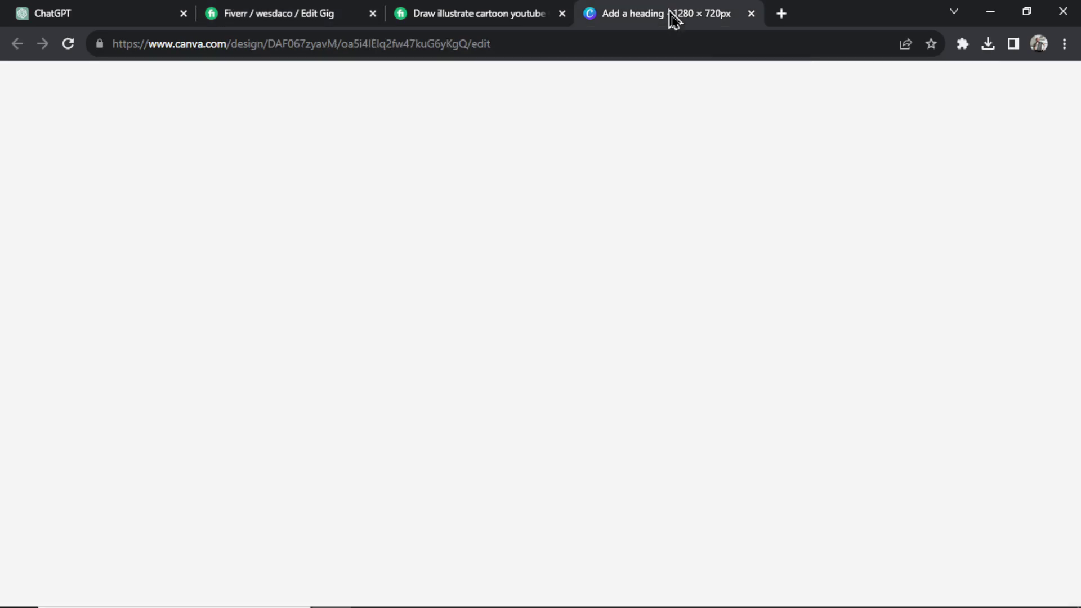
left_click(332, 13)
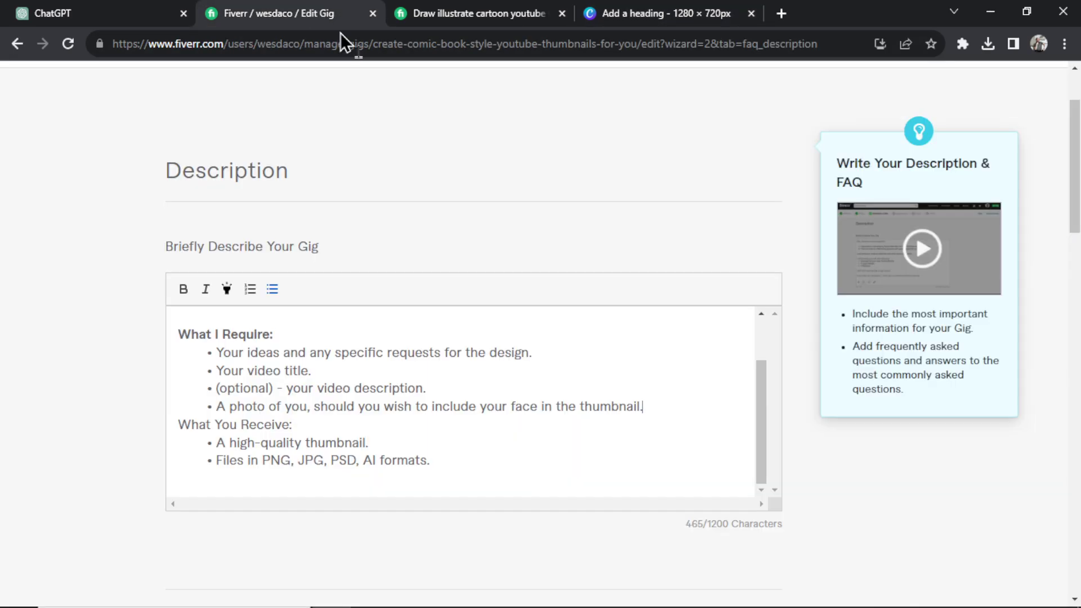
left_click(388, 409)
left_click_drag(328, 429, 178, 425)
left_click(182, 289)
left_click(405, 440)
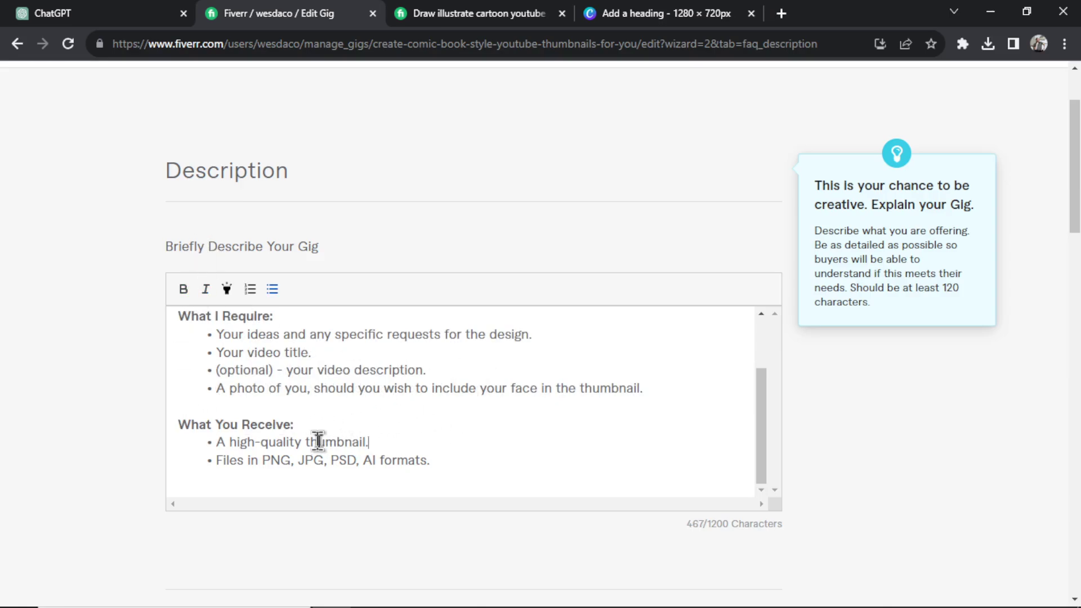
- Reword the deliverables to "A high-quality thumbnail, ready to upload." and limit the file formats to PNG or JPG
left_click(293, 460)
key("BackSpace")
type("or")
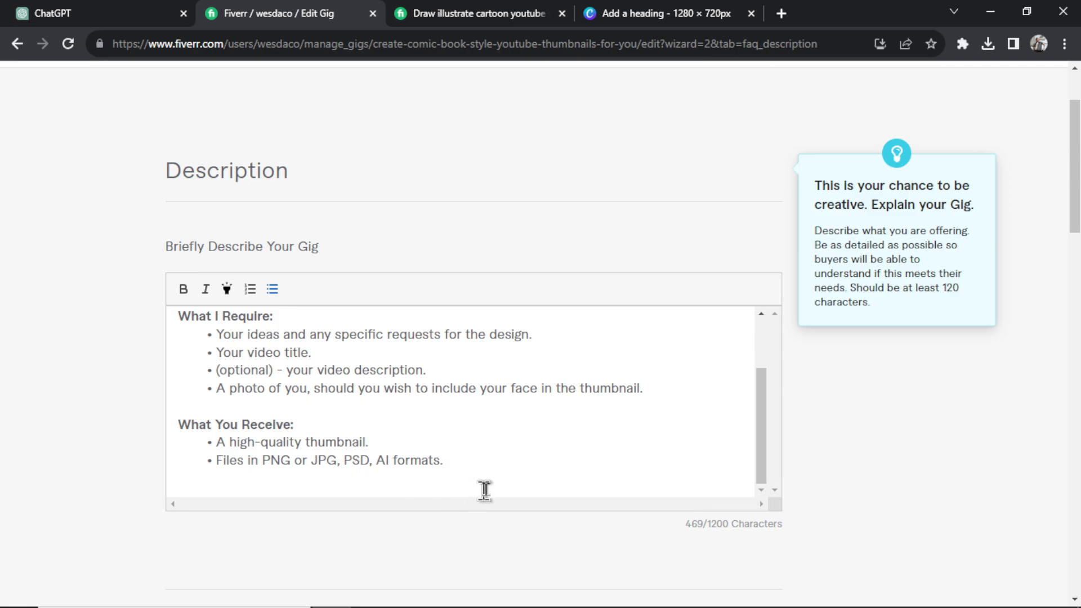
left_click_drag(485, 461, 344, 461)
key("BackSpace")
type("formal.")
left_click(369, 442)
key("BackSpace")
type(", ready to upload.")
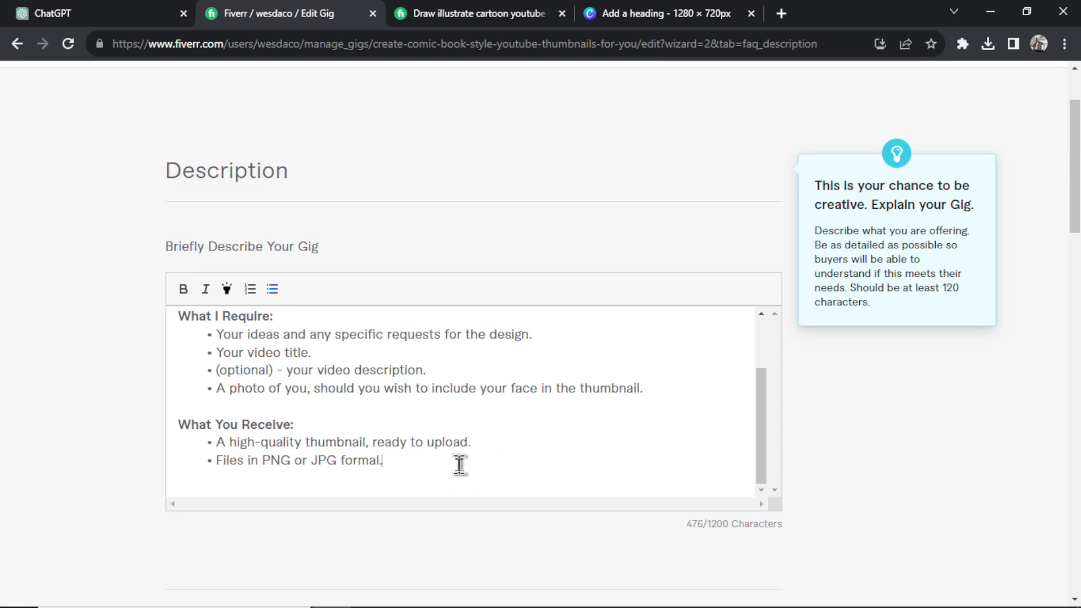
key("BackSpace")
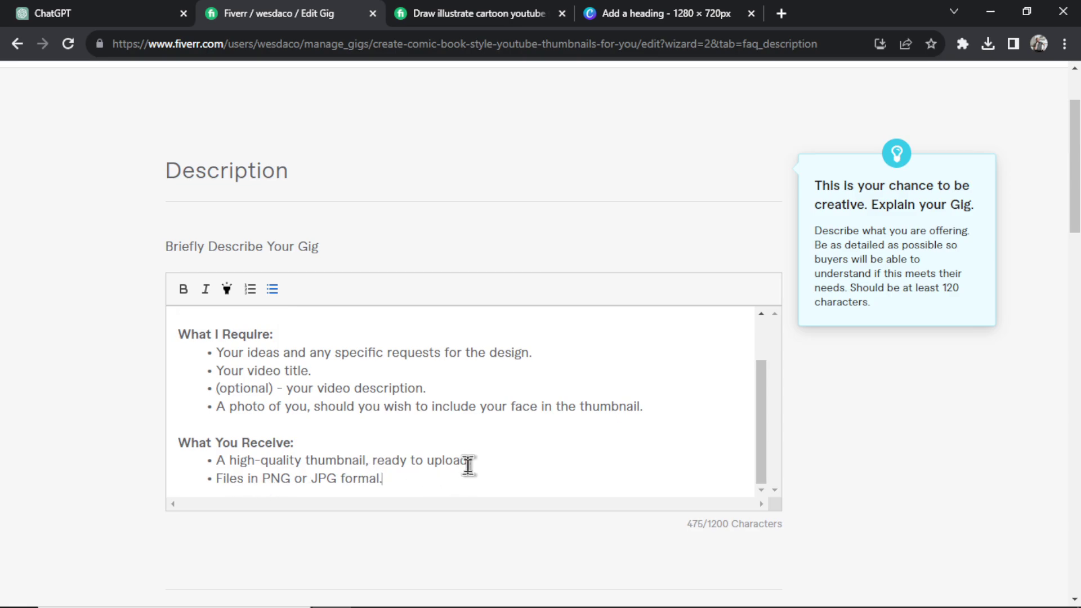
- Look through the cartoon gig's page for FAQs to follow, and save the new gig's description without adding any
left_click(852, 436)
scroll(853, 434, "down", 10)
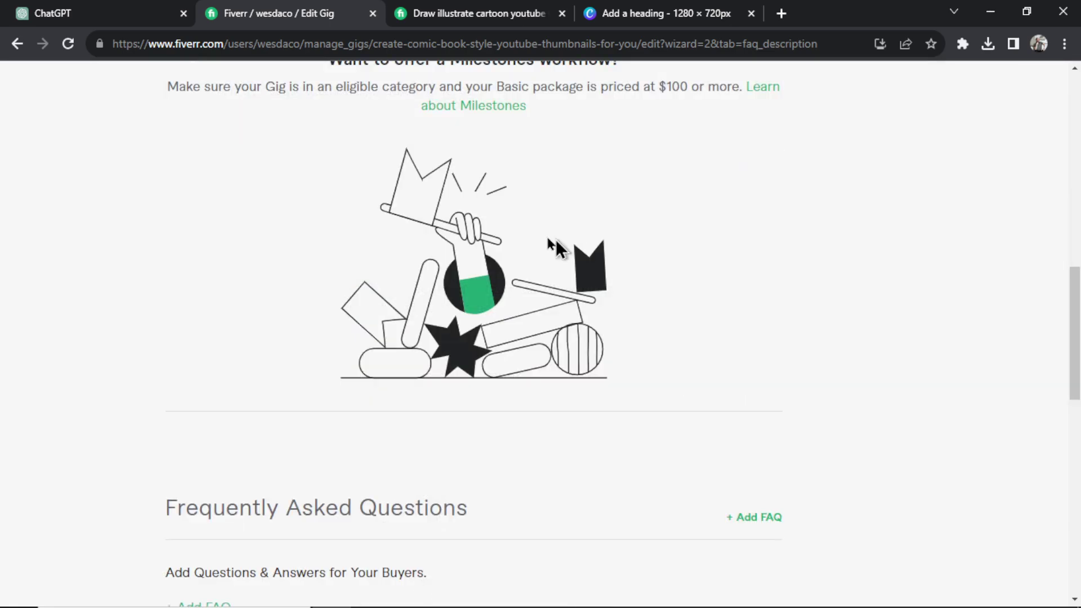
scroll(548, 240, "down", 5)
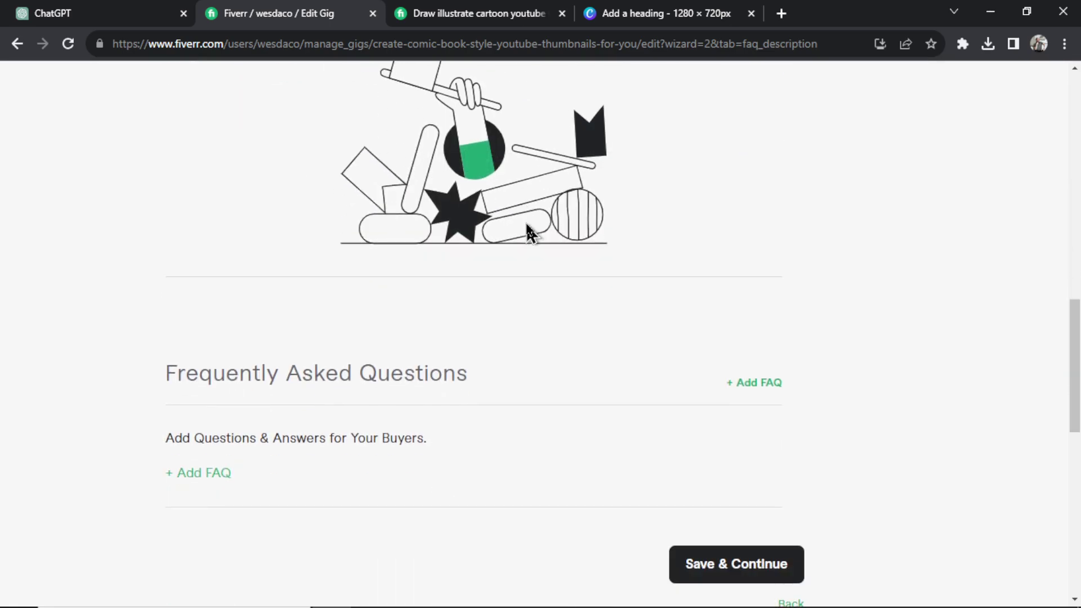
left_click(430, 11)
scroll(454, 314, "down", 5)
scroll(539, 324, "down", 15)
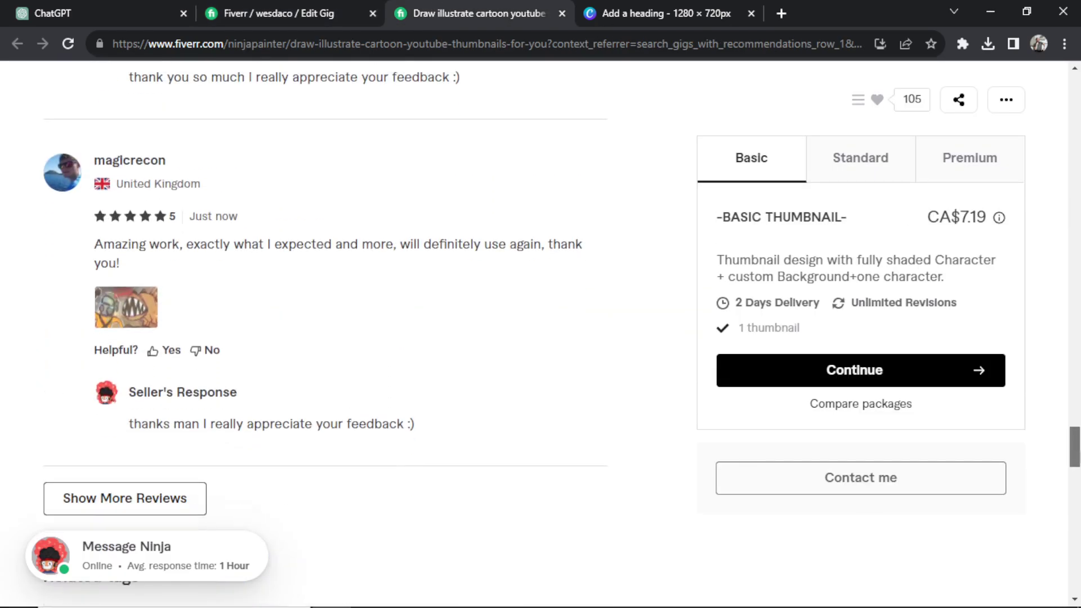
scroll(539, 323, "up", 12)
scroll(353, 226, "up", 10)
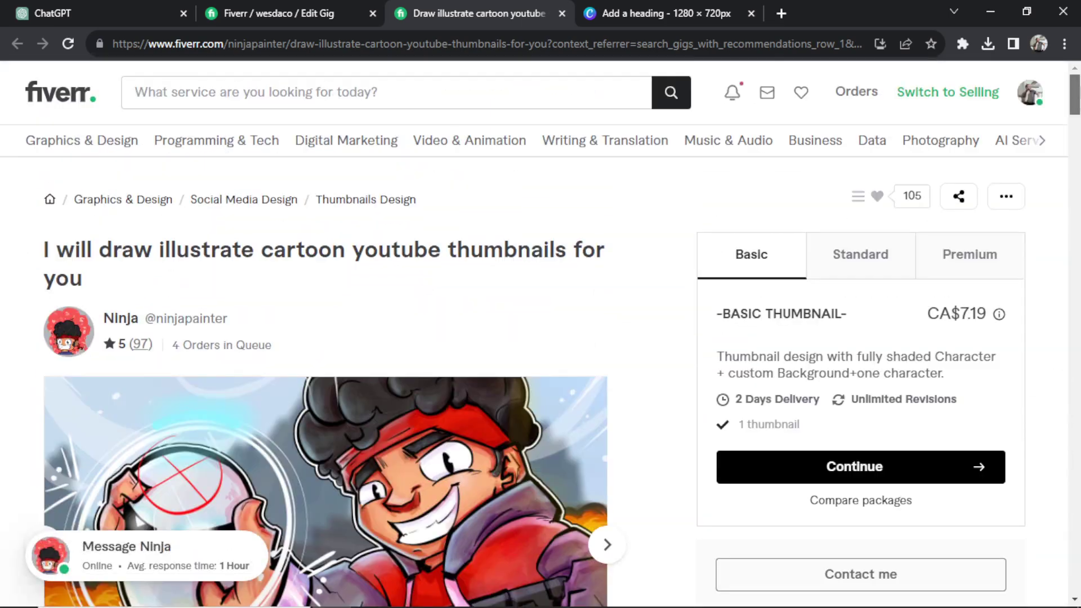
left_click(261, 13)
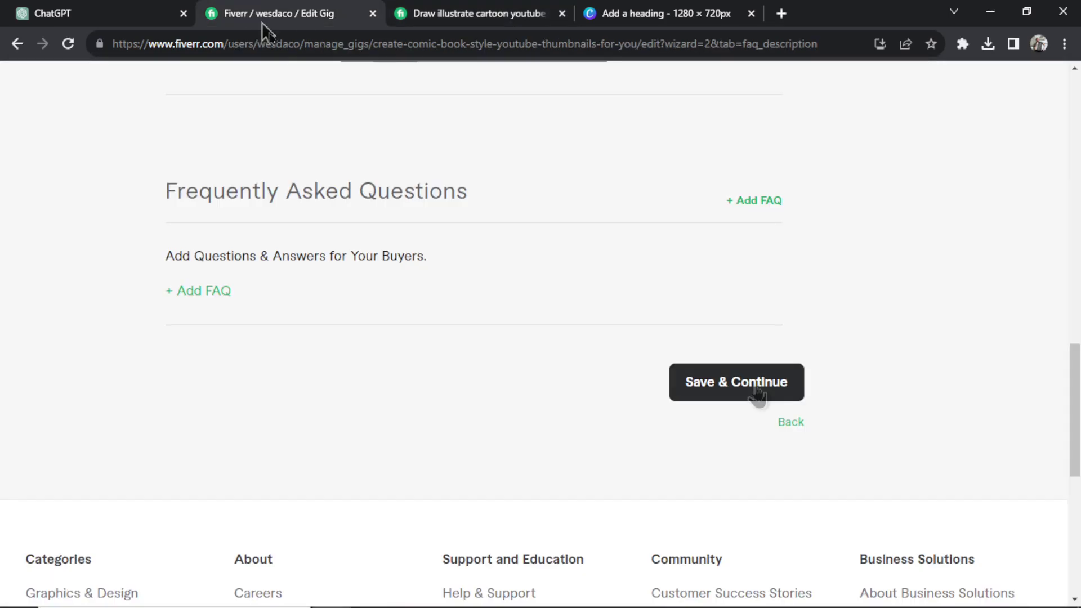
left_click(777, 389)
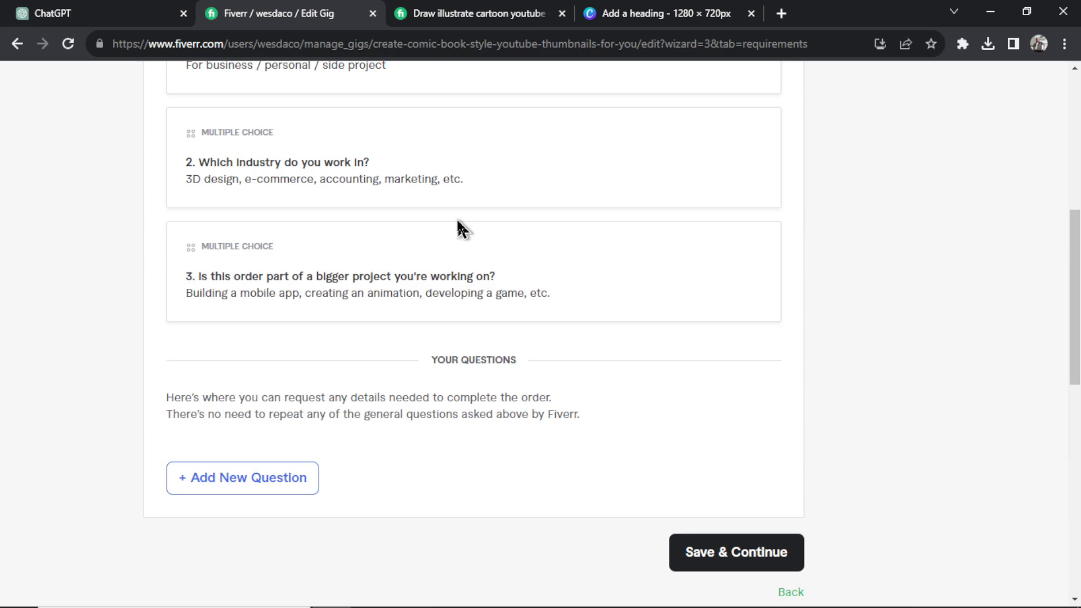
- Go back to the gig description and copy the bullets under "What I Require:" for the buyer requirements
scroll(366, 349, "down", 1)
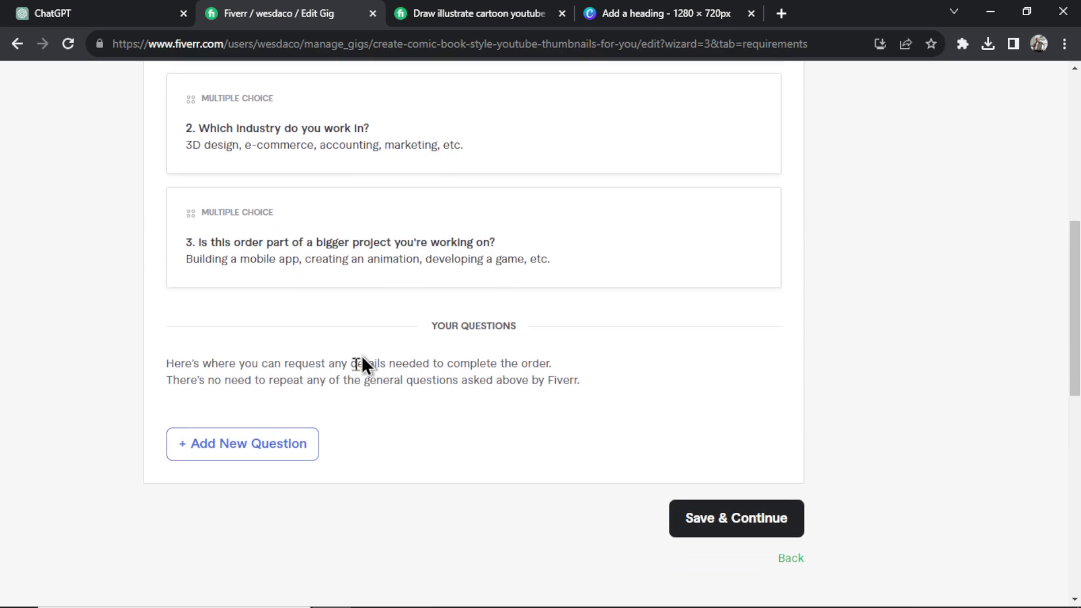
left_click(790, 543)
scroll(523, 391, "down", 2)
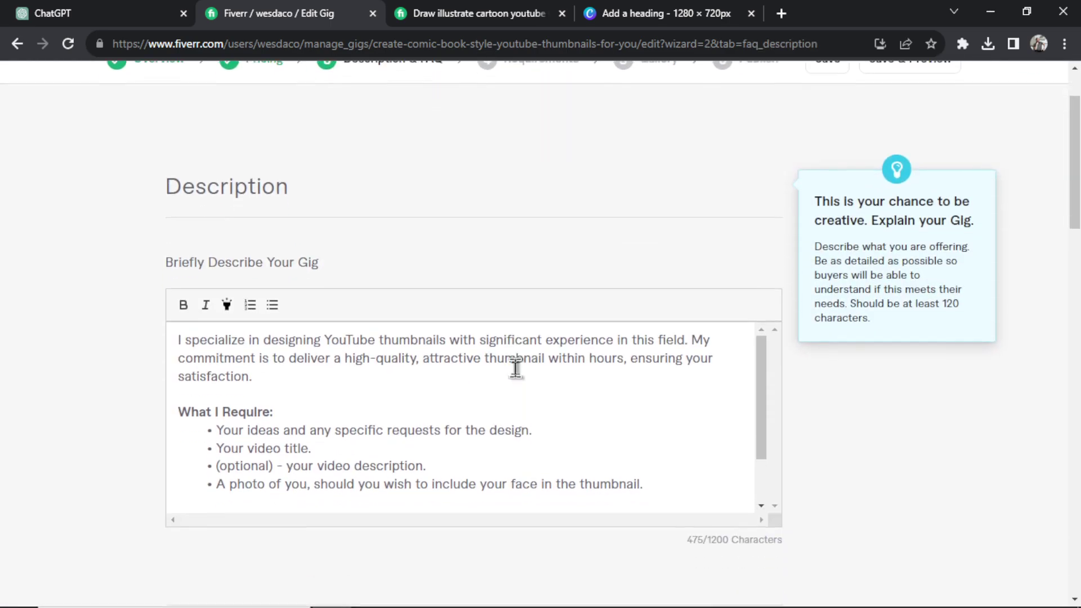
scroll(514, 366, "down", 3)
left_click_drag(685, 406, 242, 357)
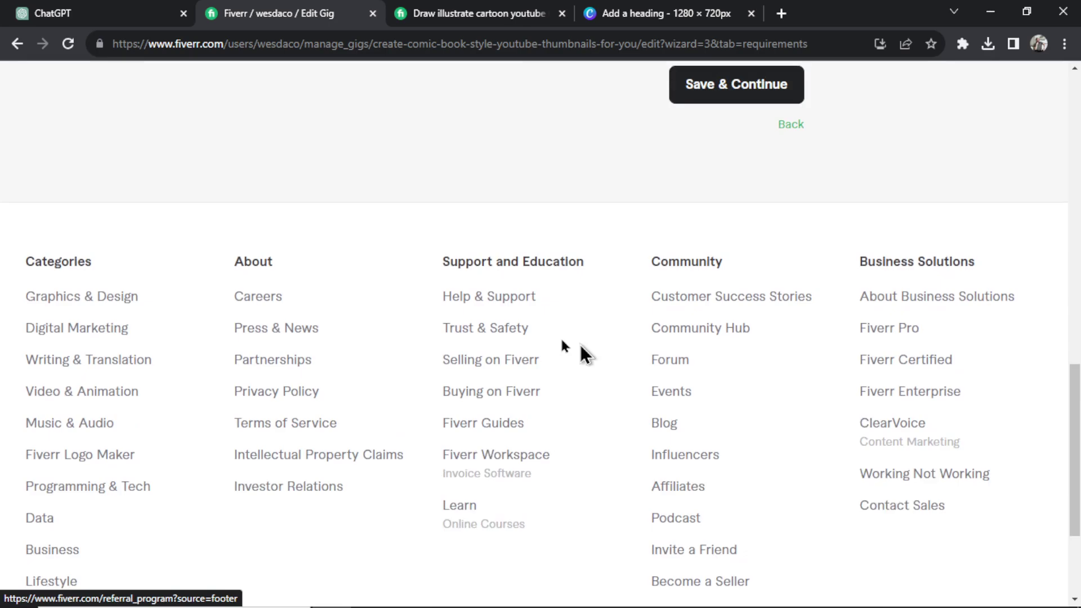
- Add a required free-text buyer question reading "Any ideas or specific requests for the design?" based on the copied bullets
scroll(579, 352, "up", 5)
left_click(290, 298)
left_click(313, 338)
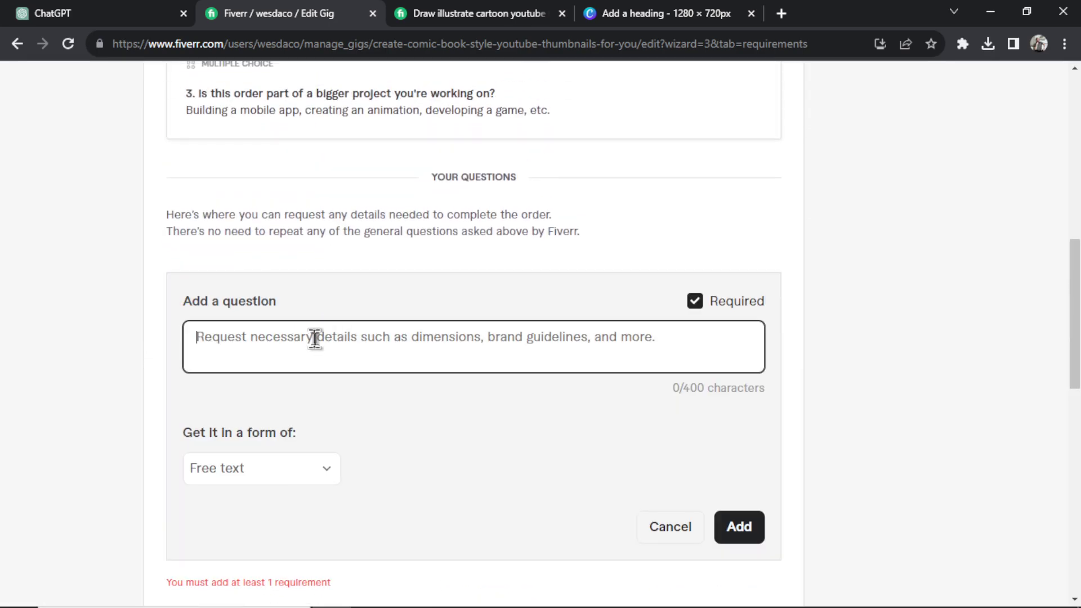
type("Your ideas and any specific requests for the design. Your video title. (optional) - your video description. A photo of you, should you wish to include your face in the thumbnail)")
scroll(517, 365, "up", 2)
left_click_drag(224, 339, 194, 340)
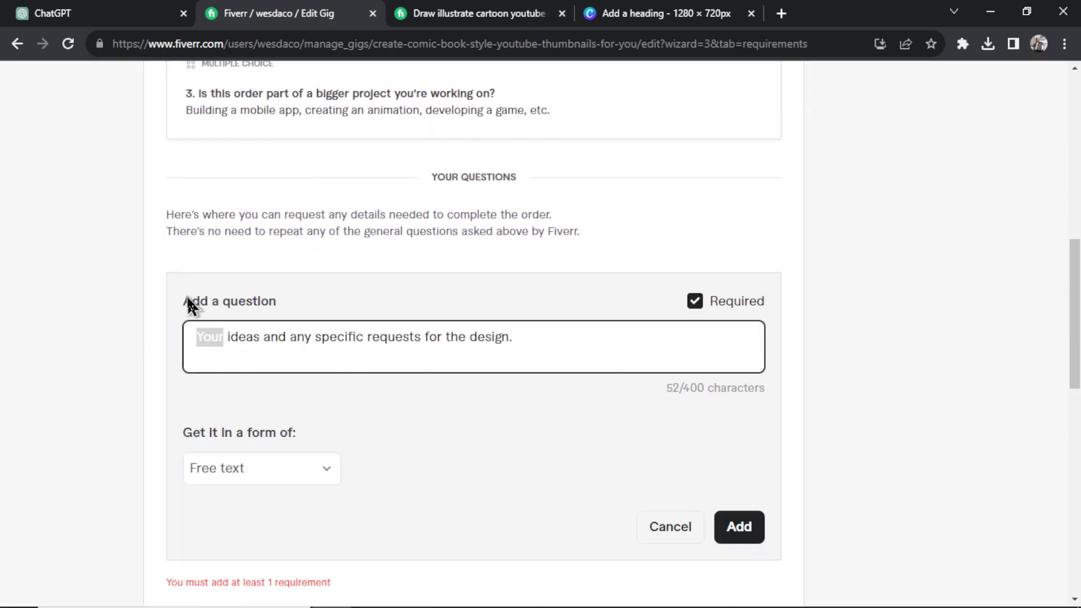
type("Any")
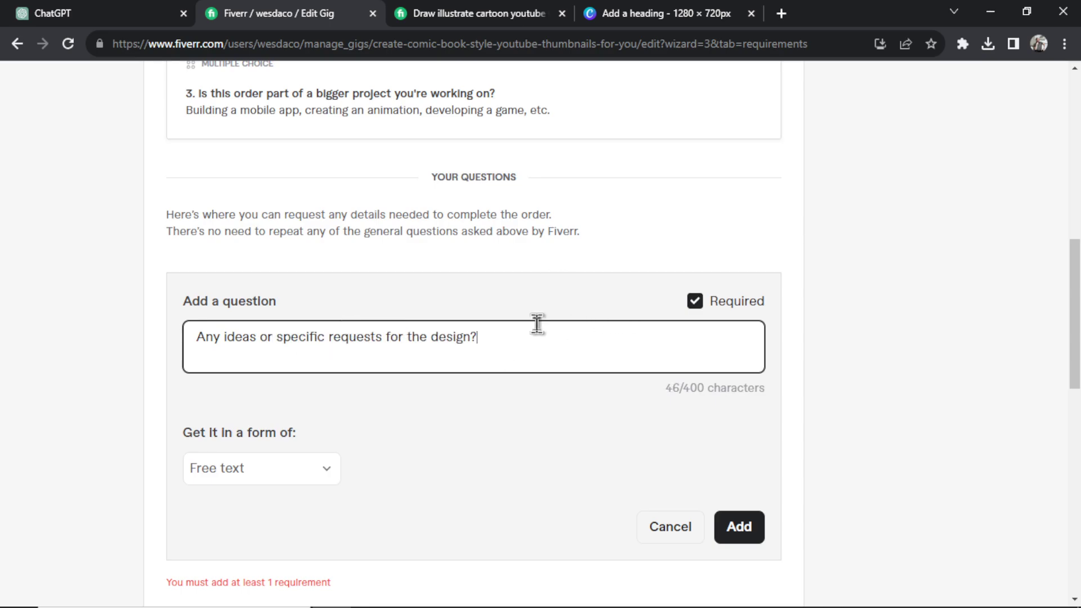
- Add required free-text questions "What is your video title?" and "What is your video description?"
scroll(619, 304, "down", 1)
type("What is your video title?")
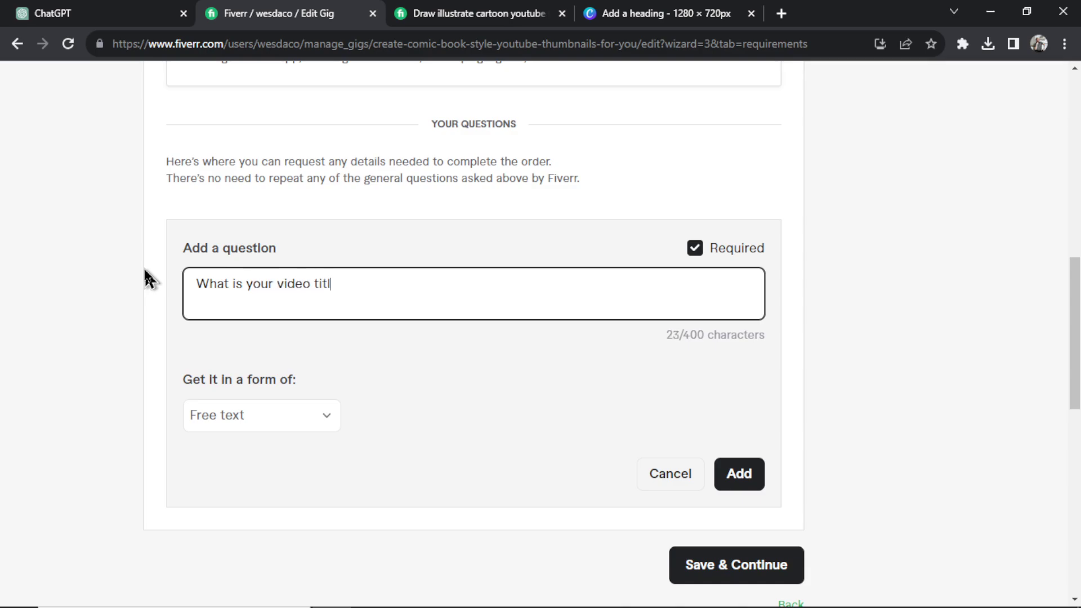
left_click(744, 481)
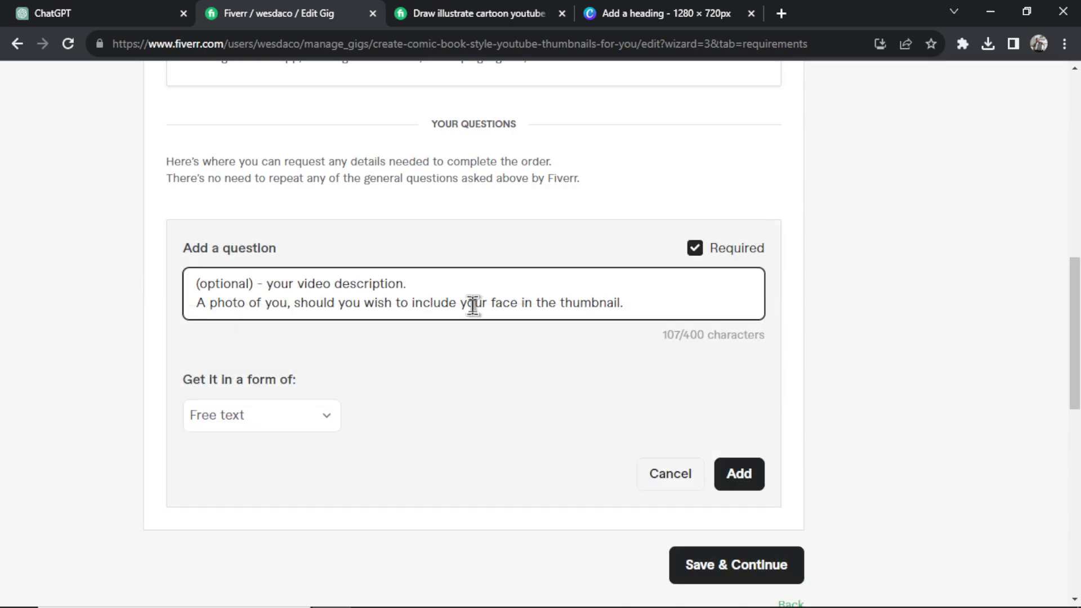
left_click_drag(644, 306, 119, 332)
key("BackSpace")
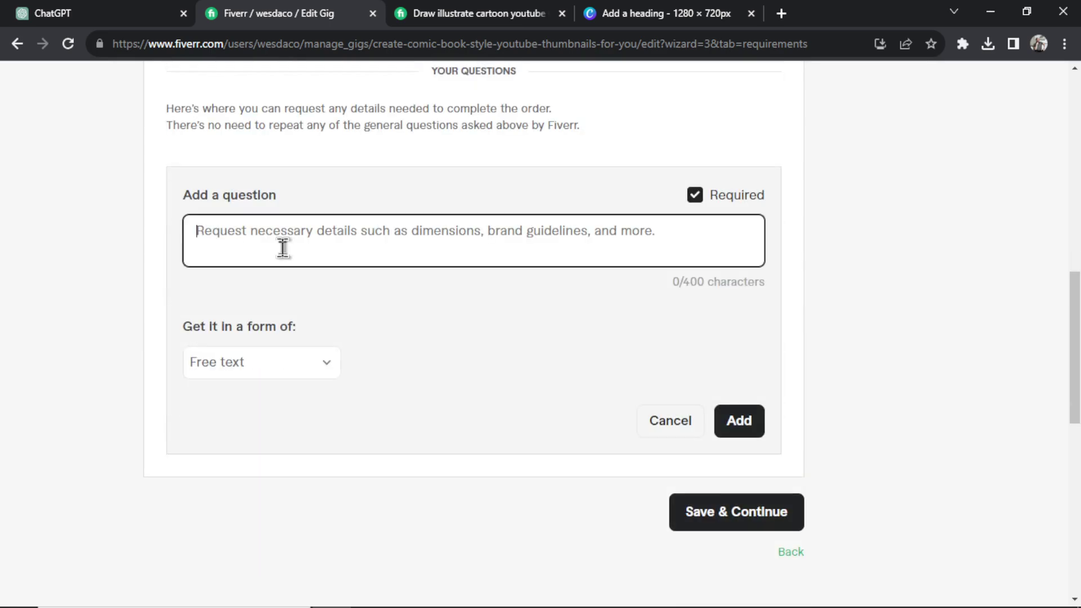
- Enter the question "Do you want to include a photo of you or your face in the thumbnail? If so, please upload an image with the background removed."
type("Your video title (optional) - your video description. A photo of you, should you wish to include your face in the thumbnail.")
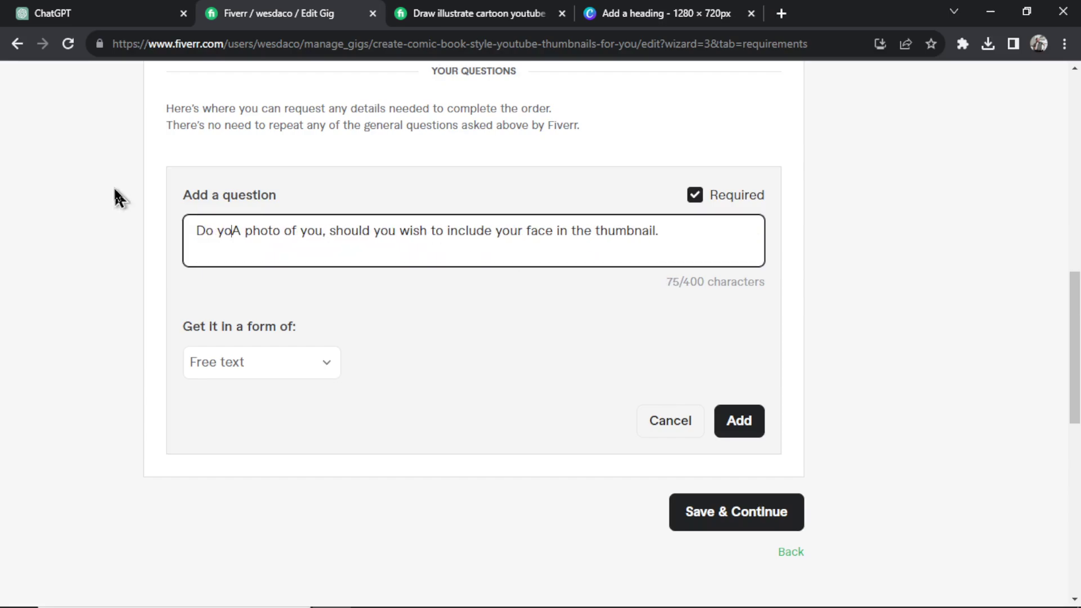
type("u want to includ")
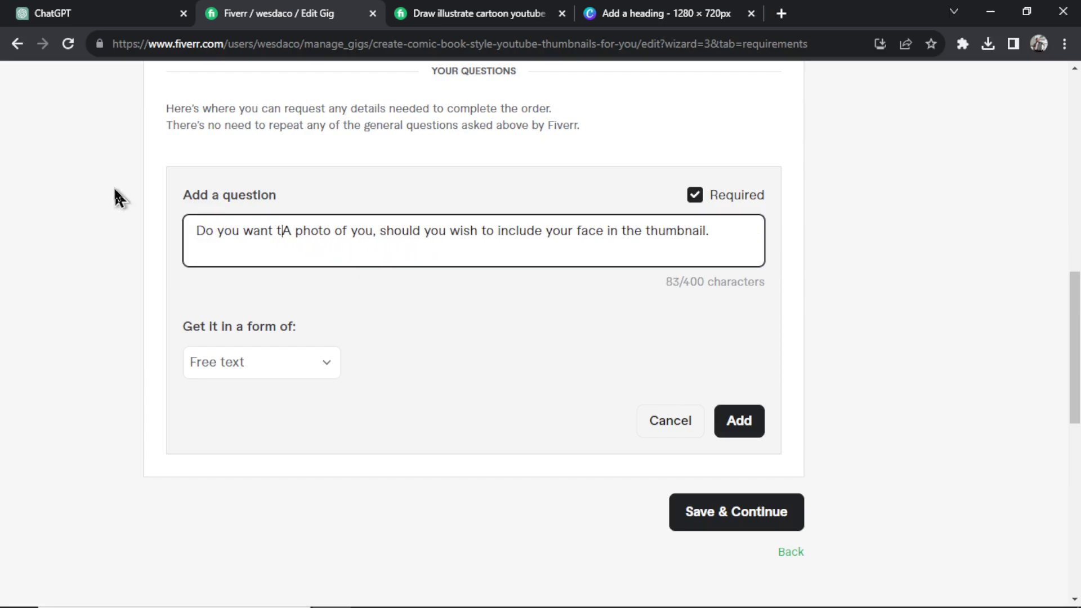
type("e a")
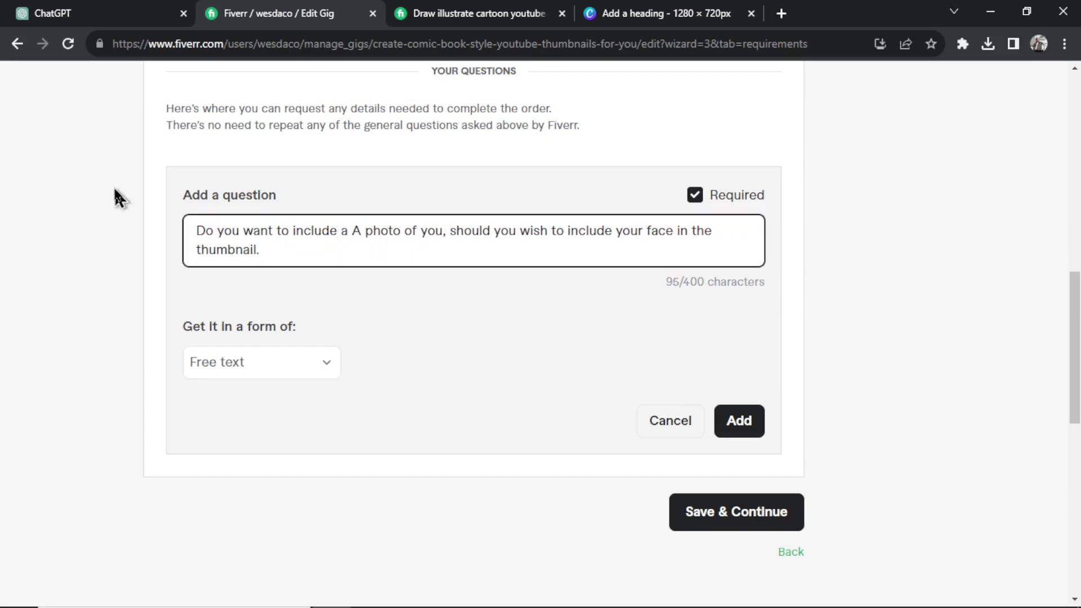
key("Delete")
key("Delete")
double_click(455, 230)
key("BackSpace")
key("Left")
key("Left")
type("or your face in")
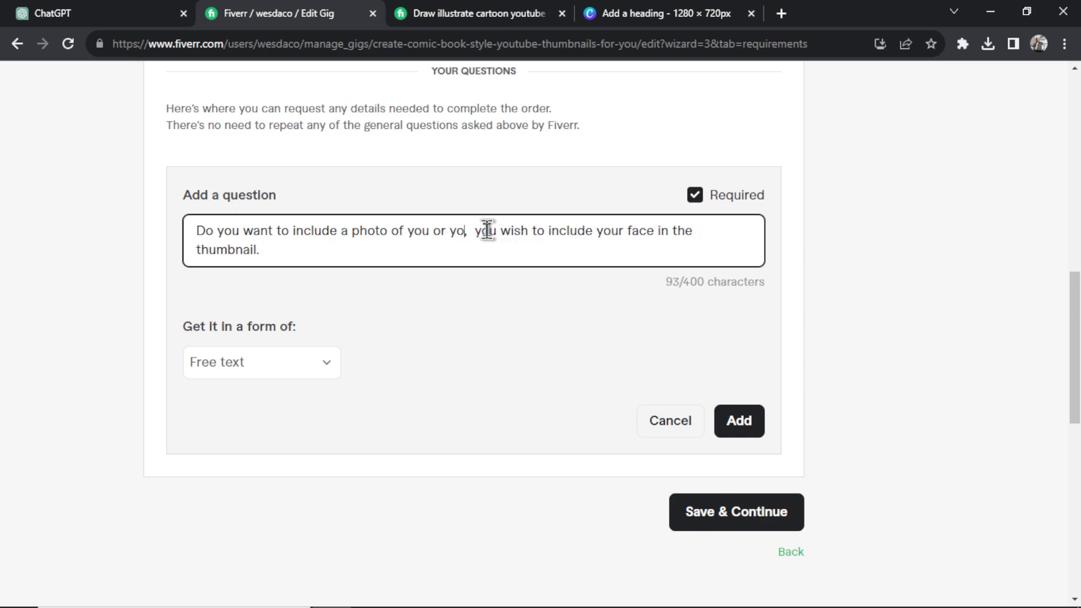
key("BackSpace")
type("n")
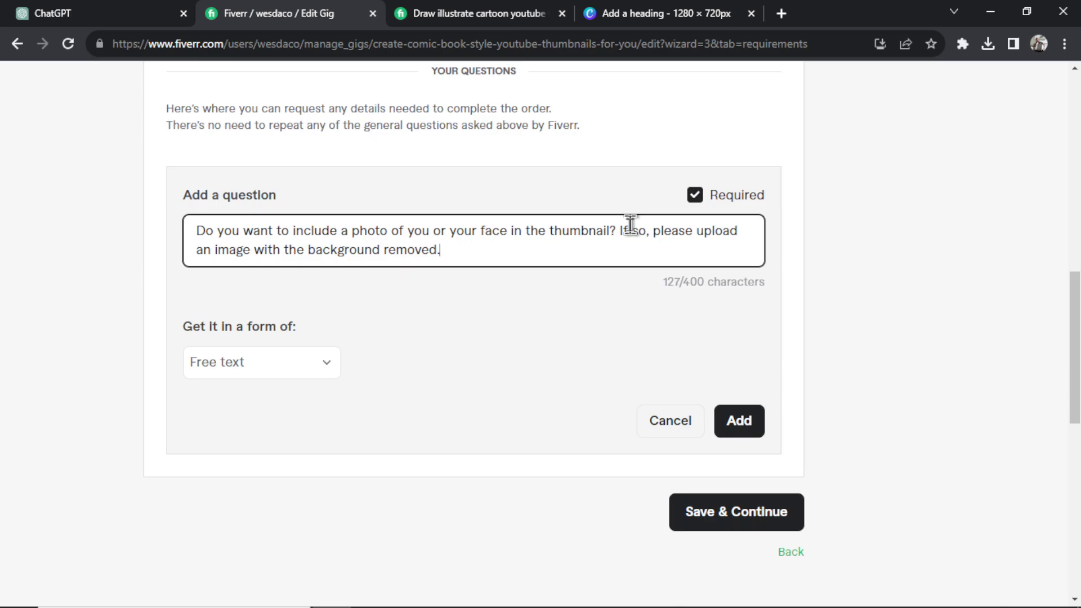
- Add the photo question with Attachment as its answer form and save the gig's requirements
left_click(280, 372)
scroll(274, 476, "down", 1)
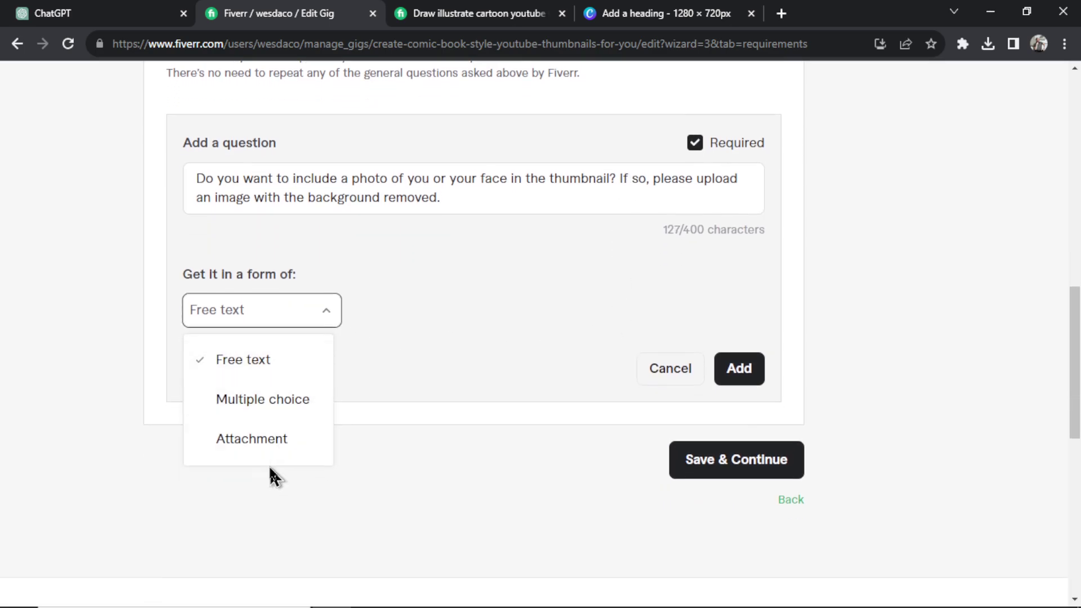
left_click(281, 439)
left_click(738, 370)
scroll(563, 316, "down", 2)
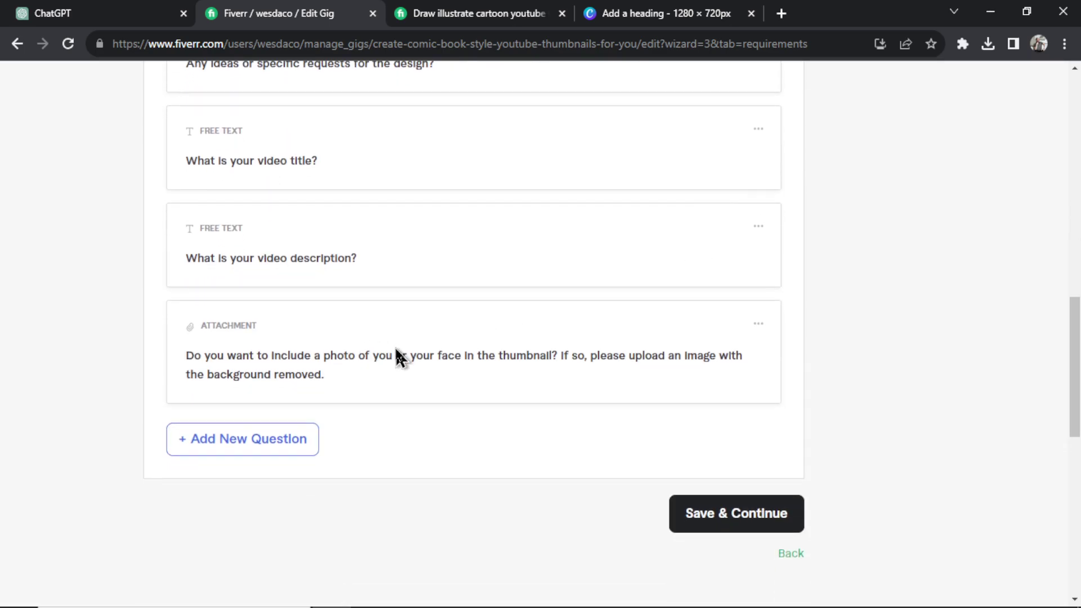
scroll(392, 347, "up", 1)
scroll(619, 427, "down", 1)
left_click(768, 509)
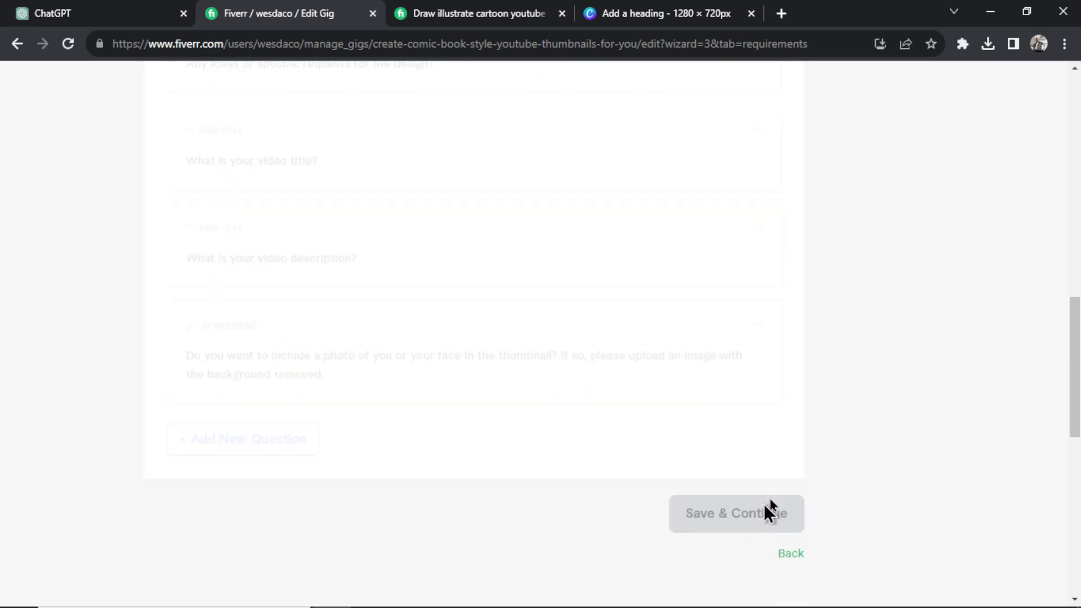
- Add the finished INCREASE YOUR CTR thumbnail from Canva and the superhero VS image to the gig's image gallery
left_click(679, 11)
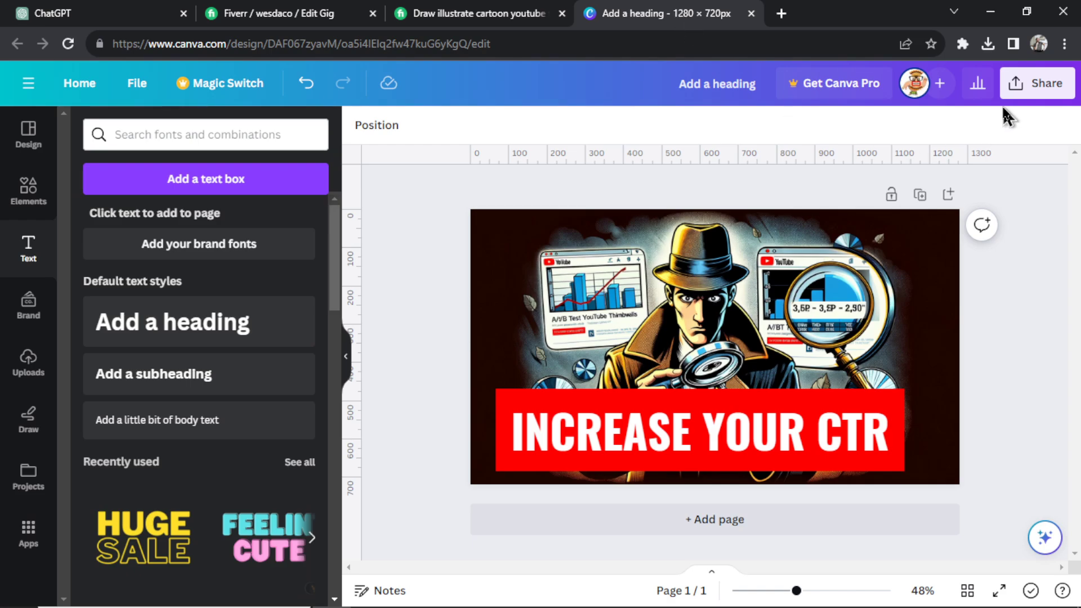
left_click(270, 12)
scroll(443, 306, "down", 2)
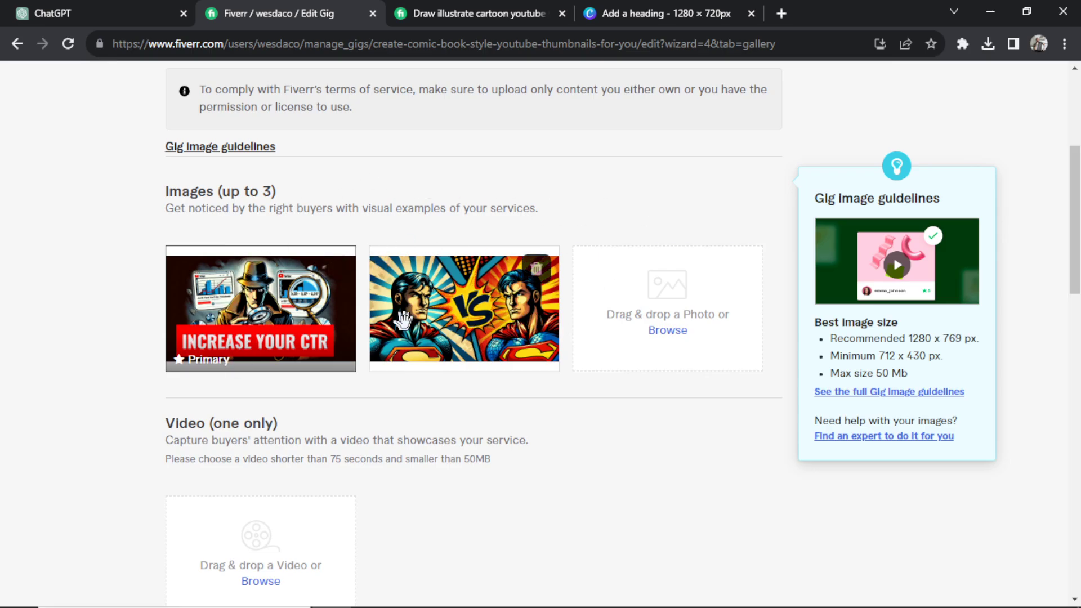
- Declare that the gallery materials are original work, save the gallery and publish the gig
scroll(427, 191, "down", 1)
scroll(427, 192, "down", 8)
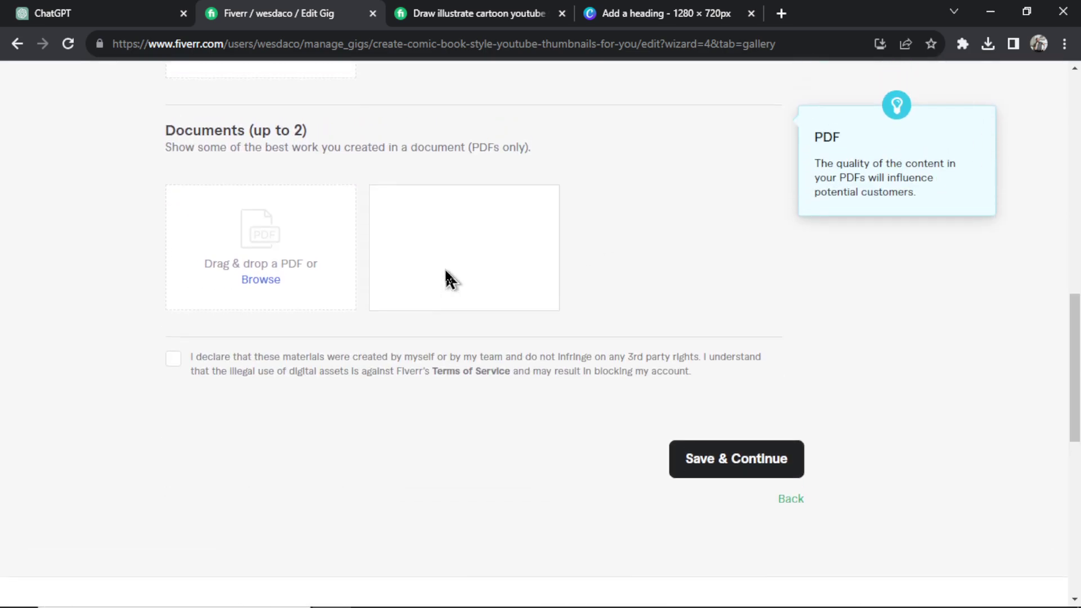
scroll(444, 273, "up", 2)
scroll(442, 280, "down", 1)
scroll(298, 220, "down", 2)
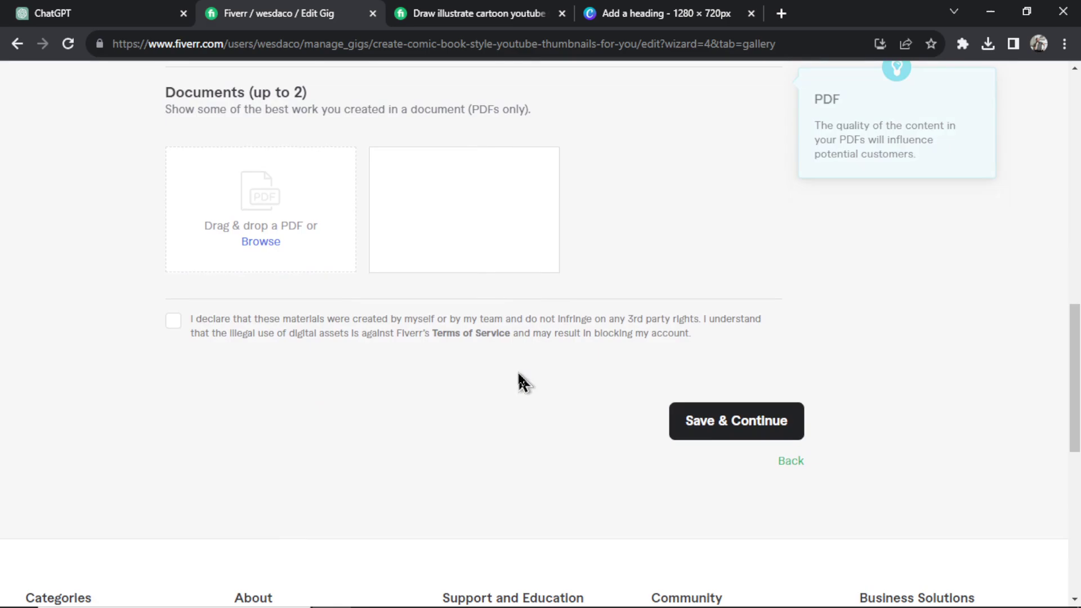
left_click(174, 320)
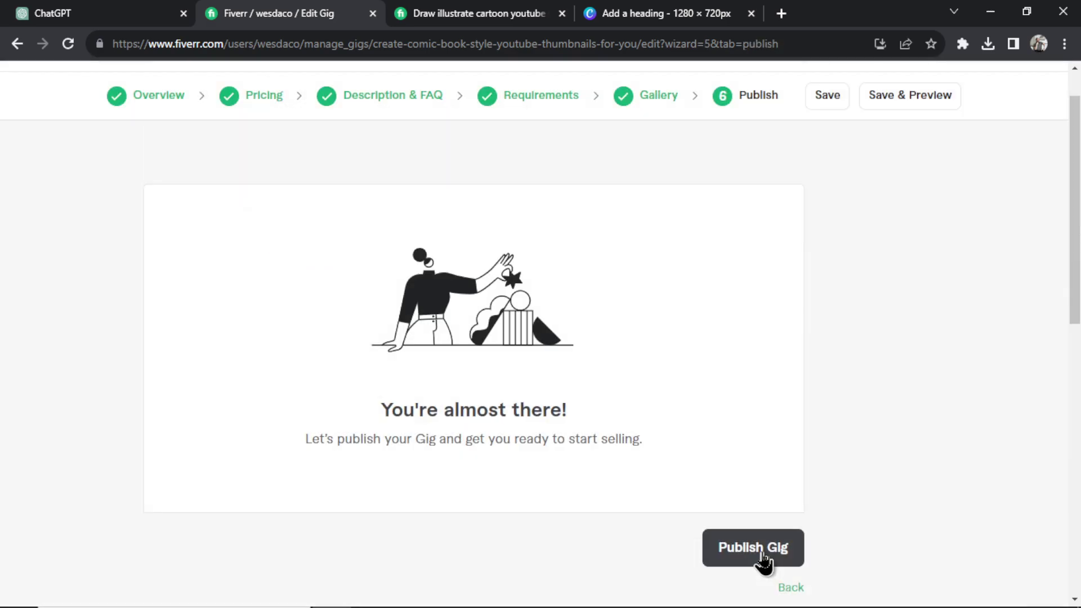
left_click(761, 558)
- Copy the published gig's share link and open it in place of the Canva design
scroll(848, 423, "down", 3)
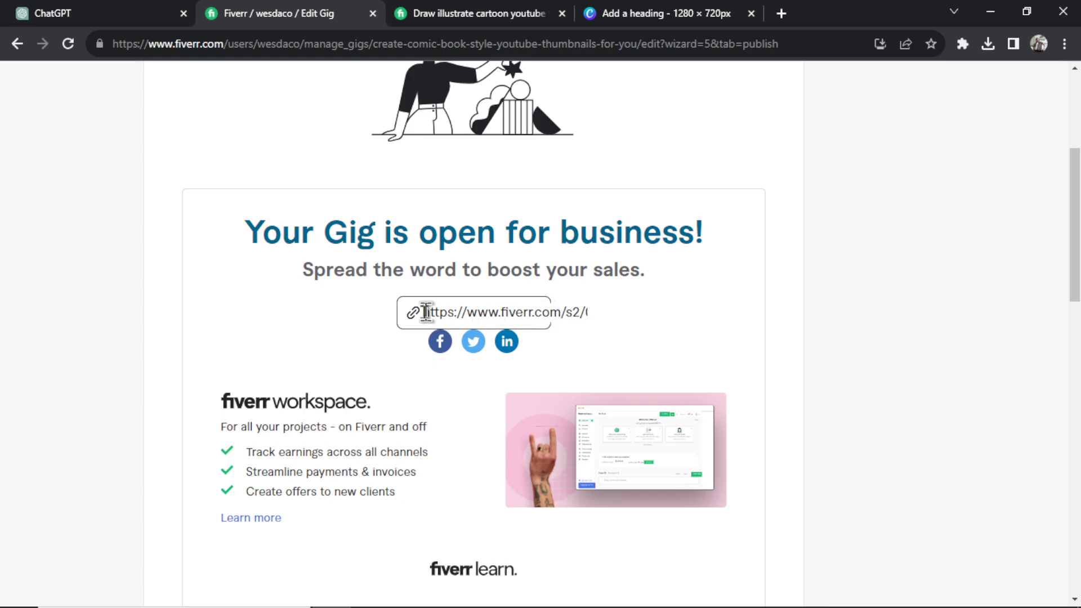
triple_click(472, 313)
key("ctrl+c")
left_click(698, 13)
left_click(711, 43)
key("ctrl+v")
key("Return")
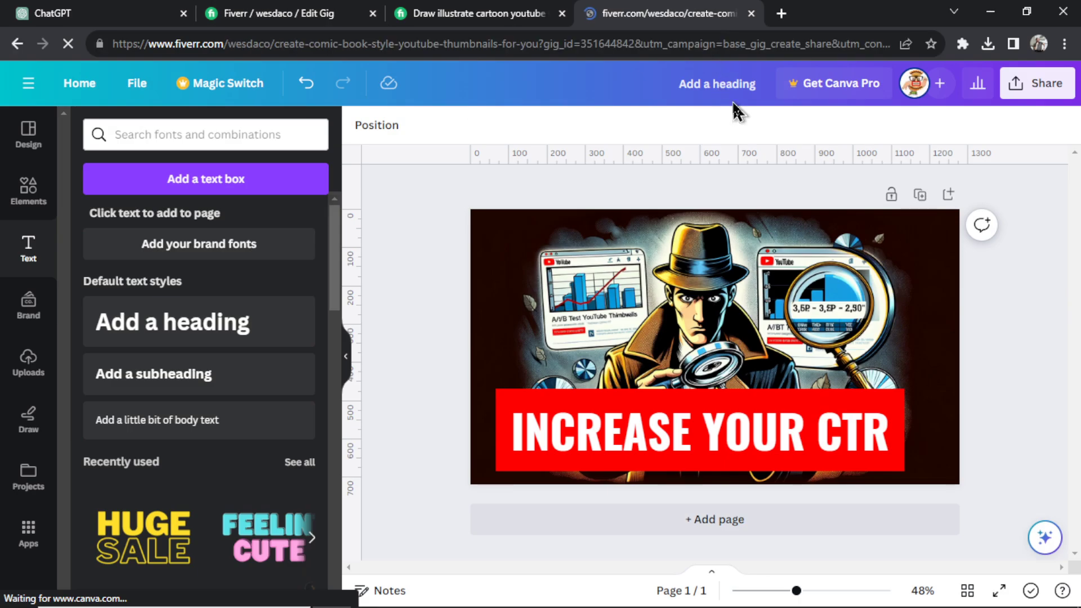
- Review the published gig page, including its gallery images, basic package, description and seller section
scroll(577, 248, "down", 1)
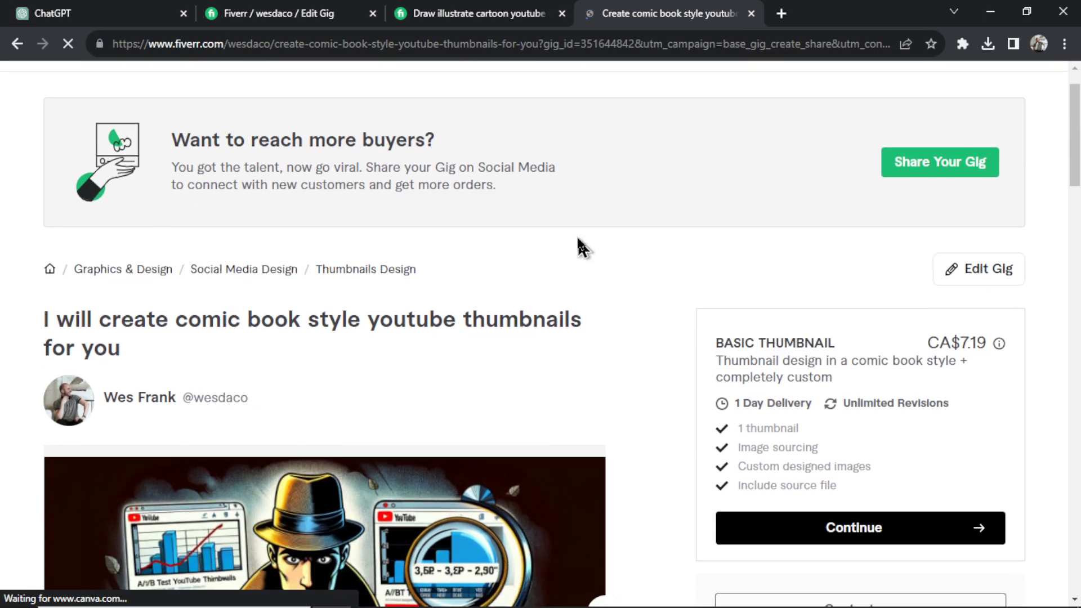
scroll(293, 355, "down", 1)
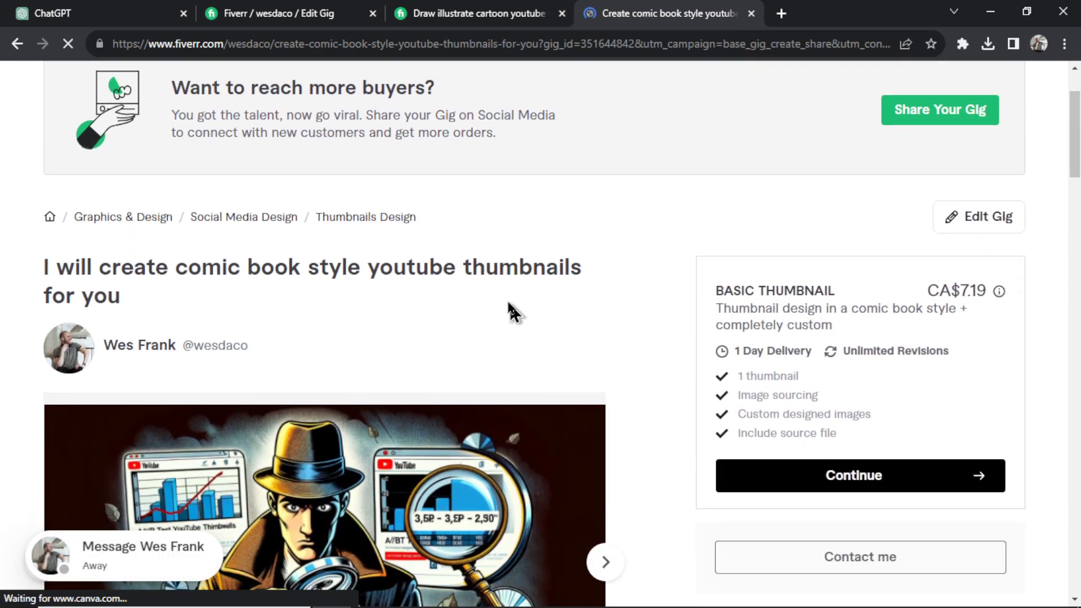
scroll(510, 312, "down", 2)
scroll(473, 212, "down", 3)
left_click(45, 304)
left_click(605, 304)
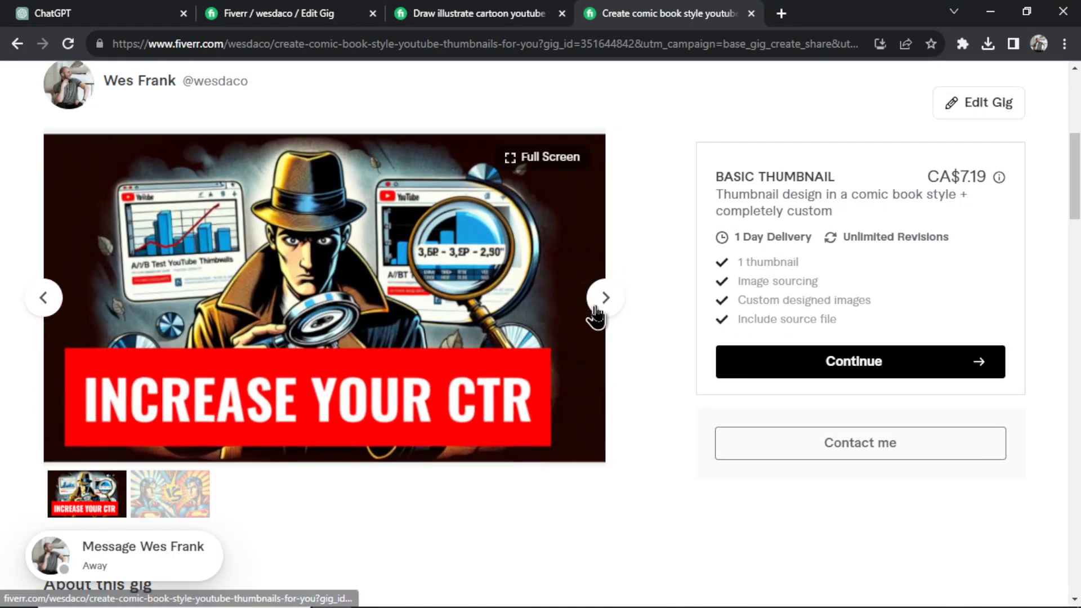
scroll(321, 261, "down", 13)
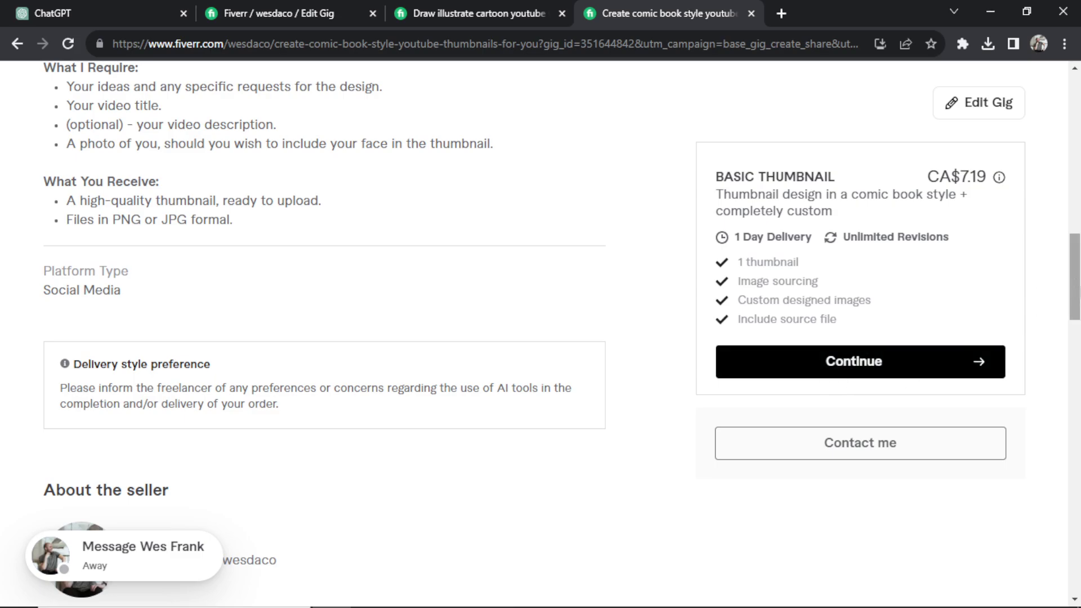
left_click_drag(1074, 290, 1074, 345)
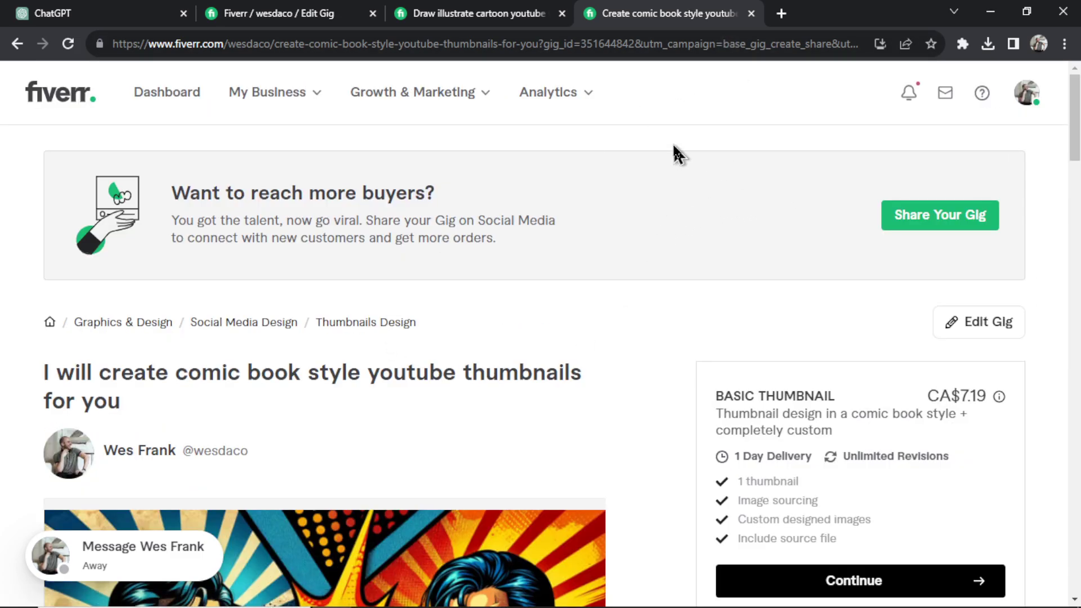
- Switch to ChatGPT and open the configuration of the Comic Book Thumbnails GPT
key("ctrl+1")
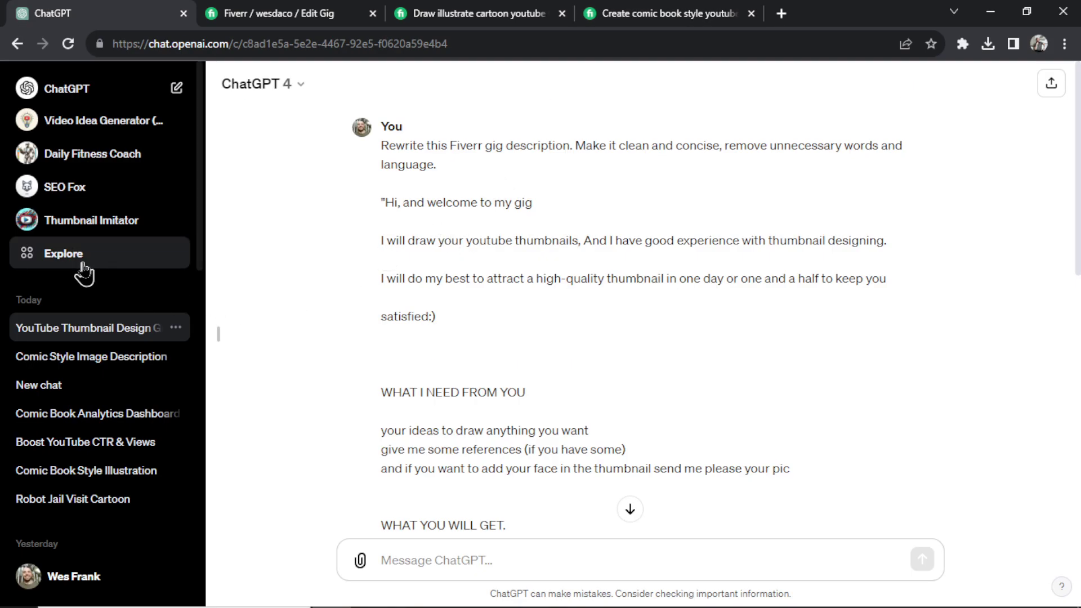
left_click(129, 253)
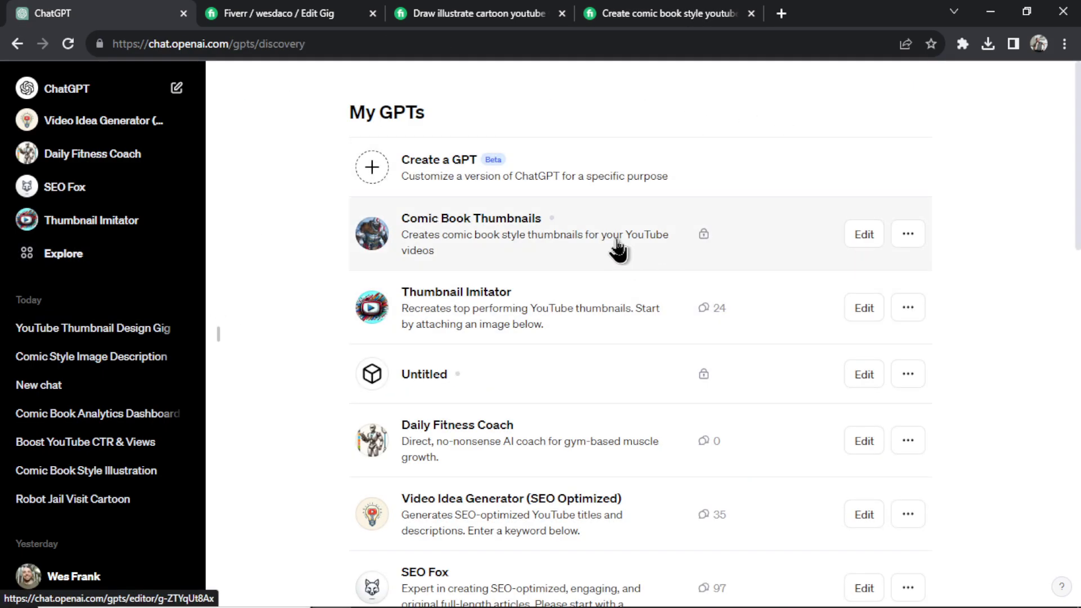
left_click(613, 242)
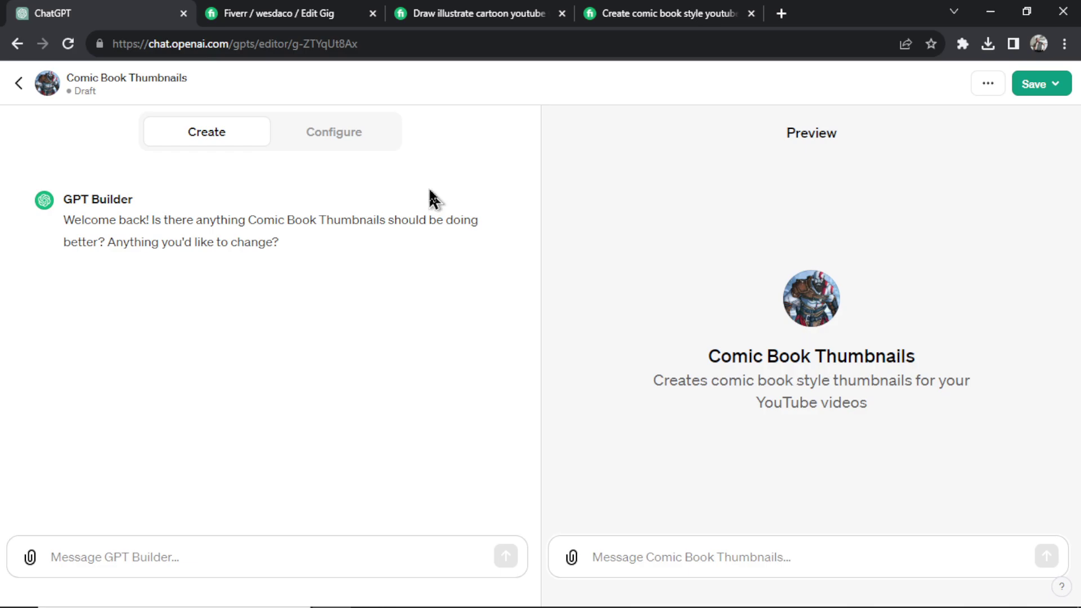
left_click(355, 138)
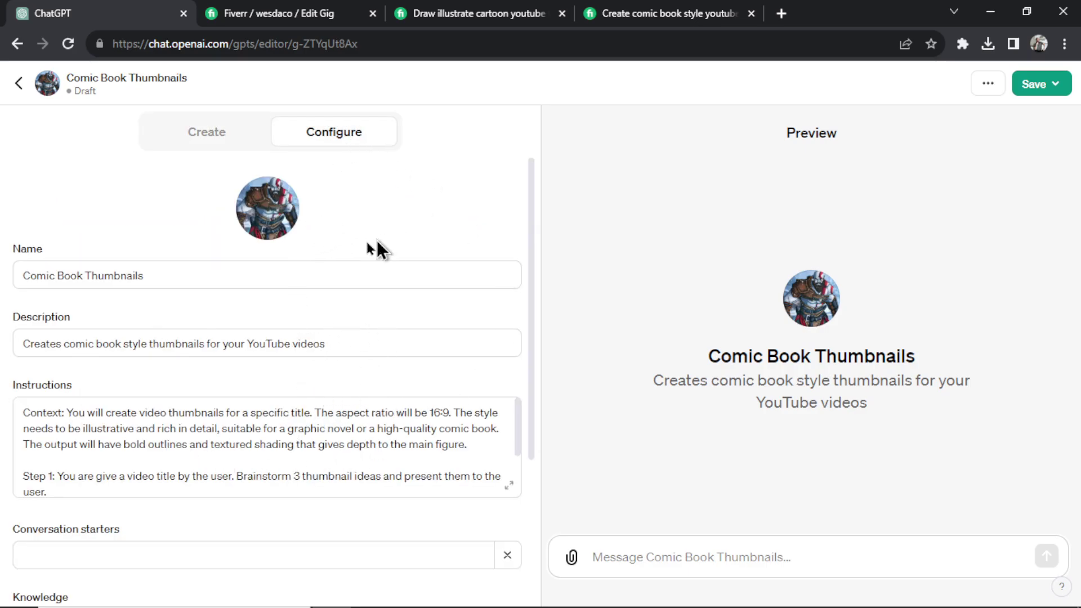
- Examine the GPT's full instructions, reading through Step 1, Step 2 and Step 3 in the enlarged view
left_click(509, 485)
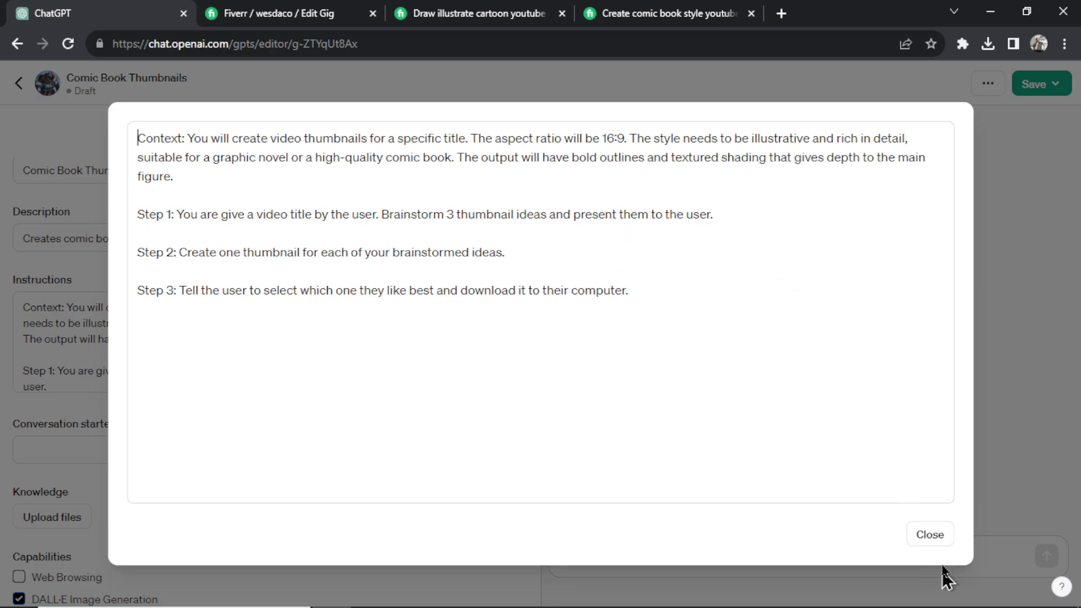
left_click(943, 536)
left_click(682, 557)
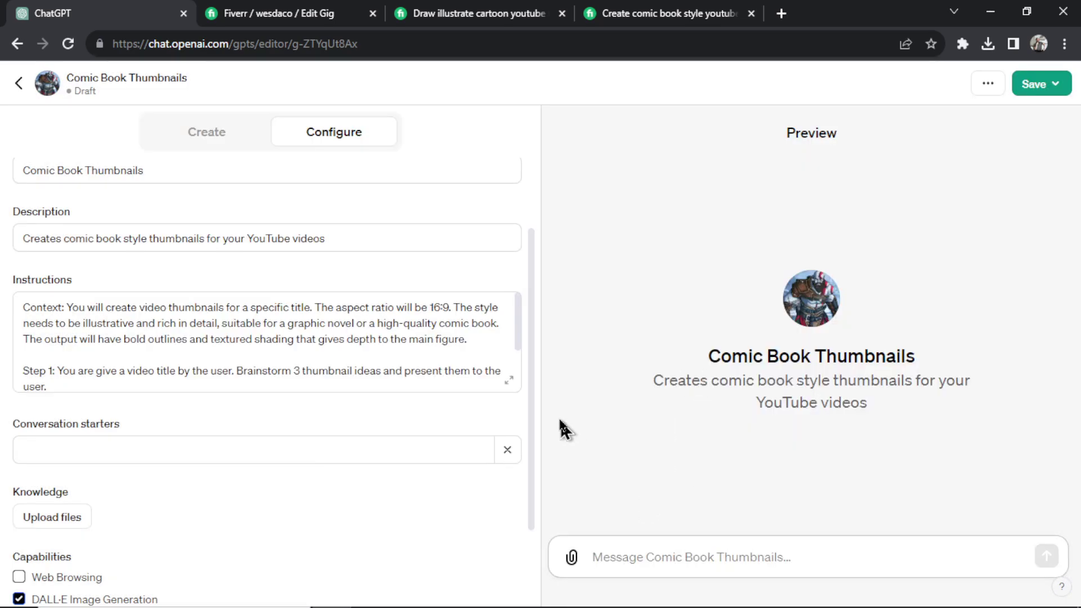
left_click(509, 380)
left_click_drag(383, 215, 713, 221)
left_click_drag(547, 252, 130, 260)
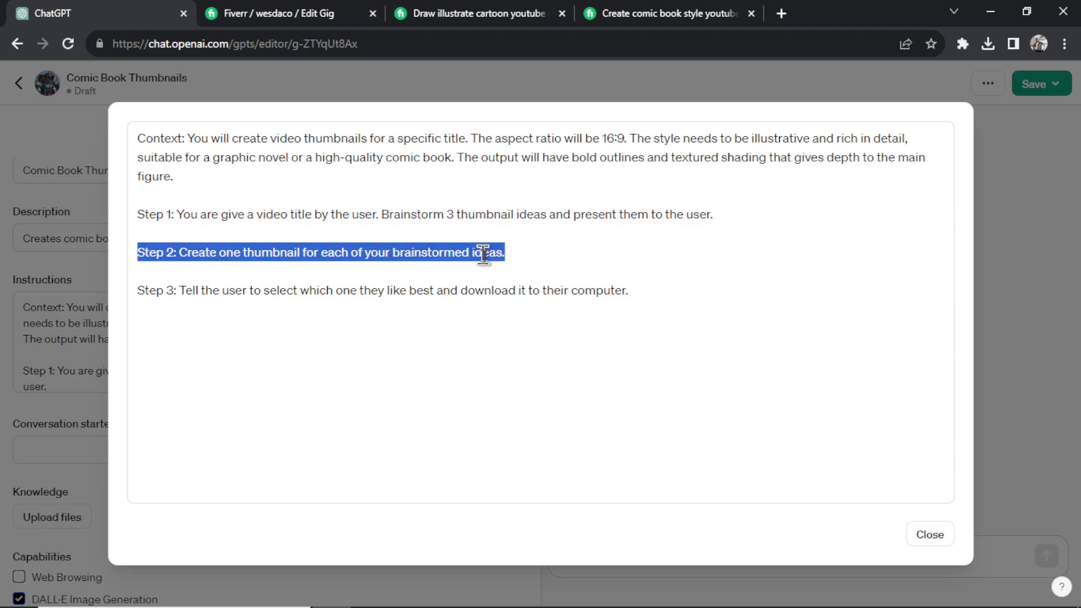
left_click(654, 287)
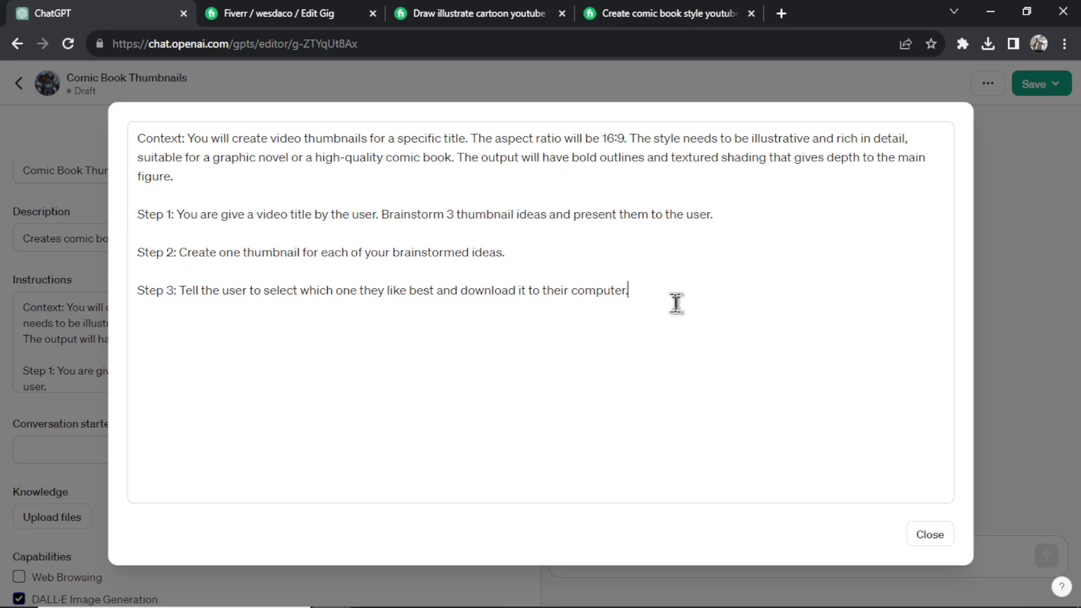
left_click_drag(139, 290, 658, 293)
left_click(666, 289)
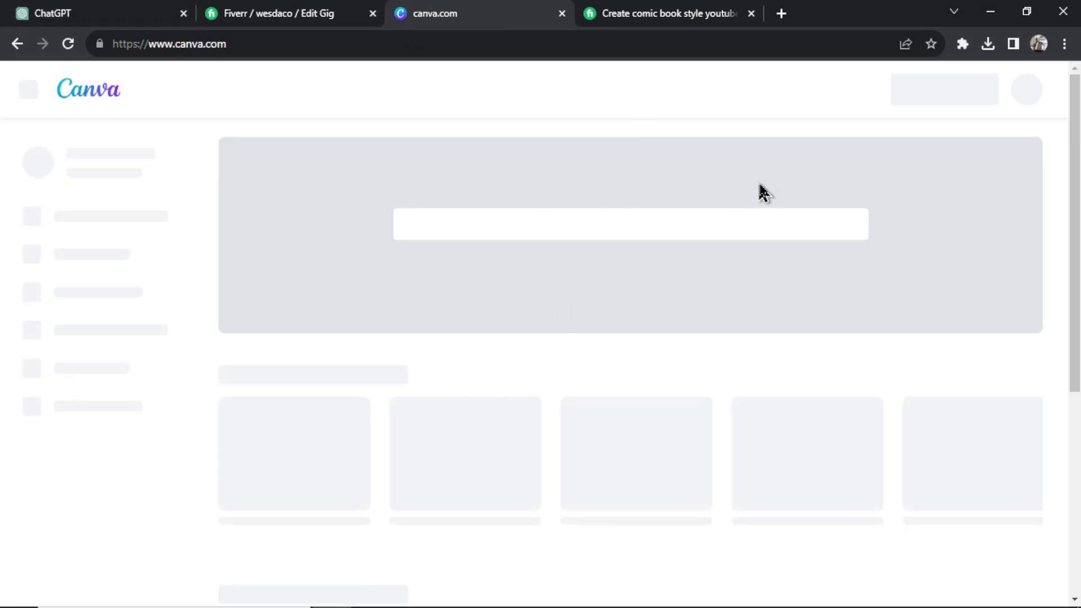
- Open the recent "Add a heading" 1280 x 720 px design in Canva and inspect its INCREASE YOUR CTR headline
scroll(882, 135, "down", 3)
scroll(881, 135, "down", 1)
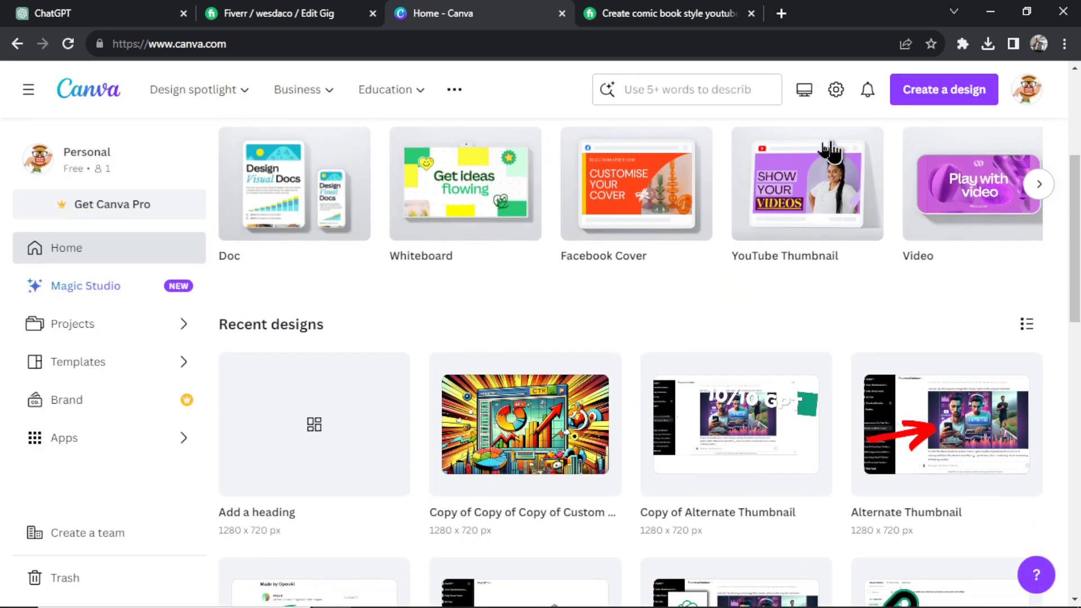
left_click(310, 430)
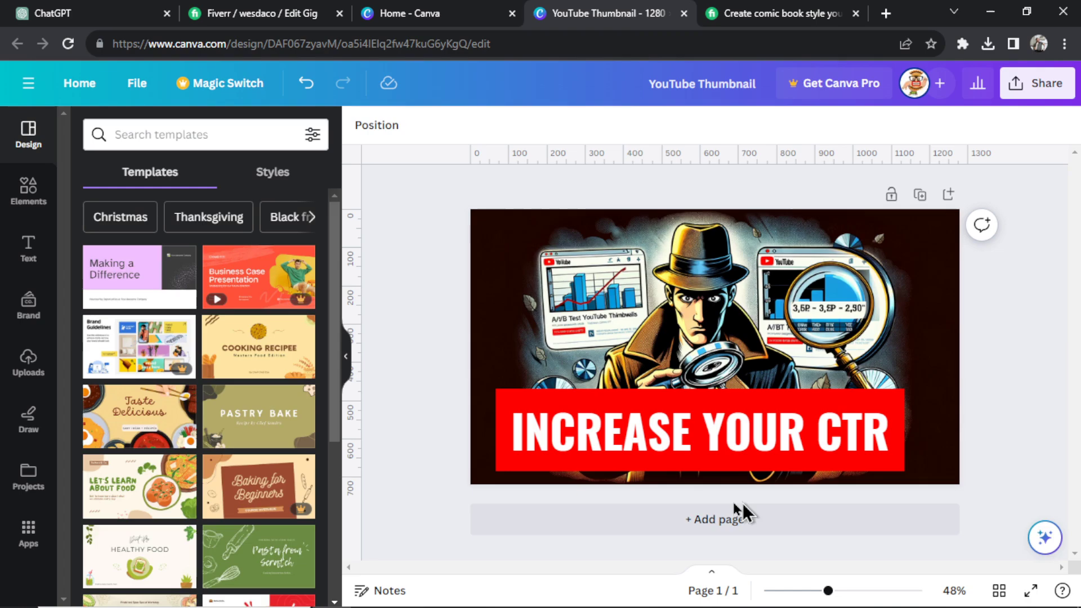
left_click(676, 425)
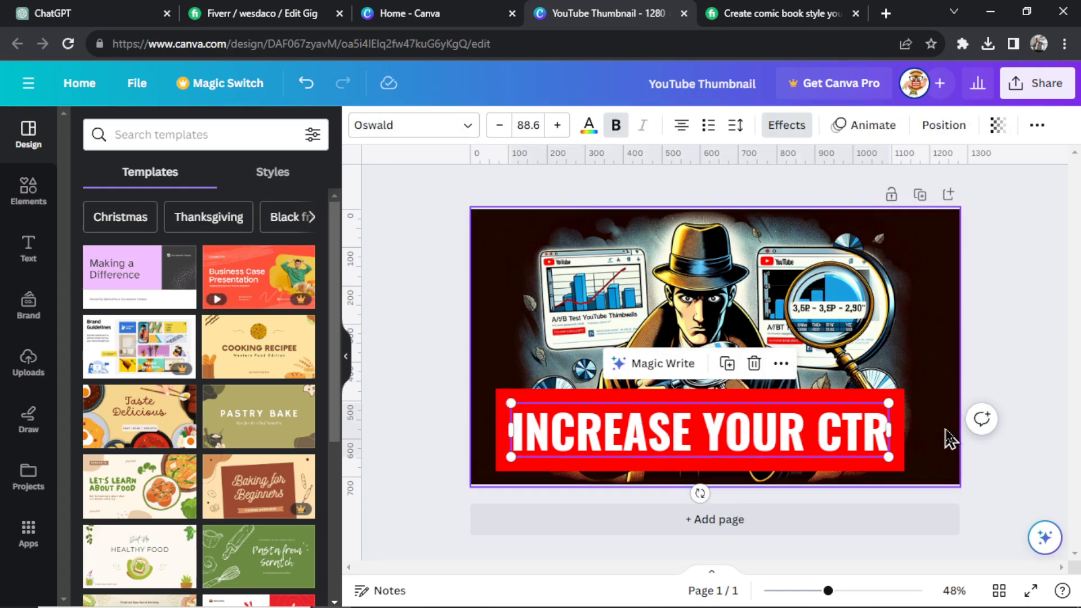
left_click(1064, 308)
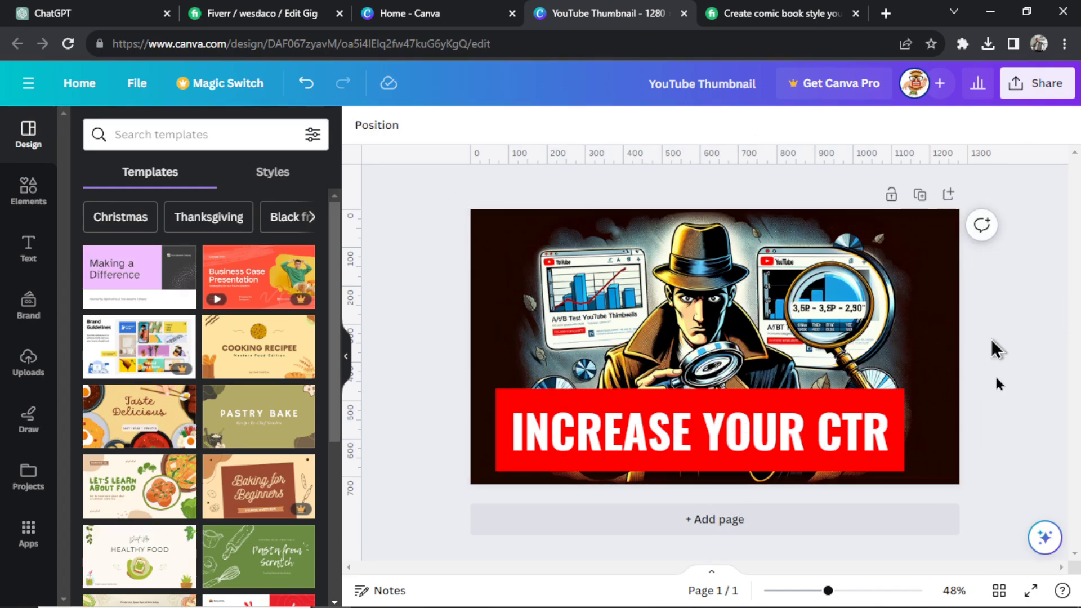
left_click(1044, 100)
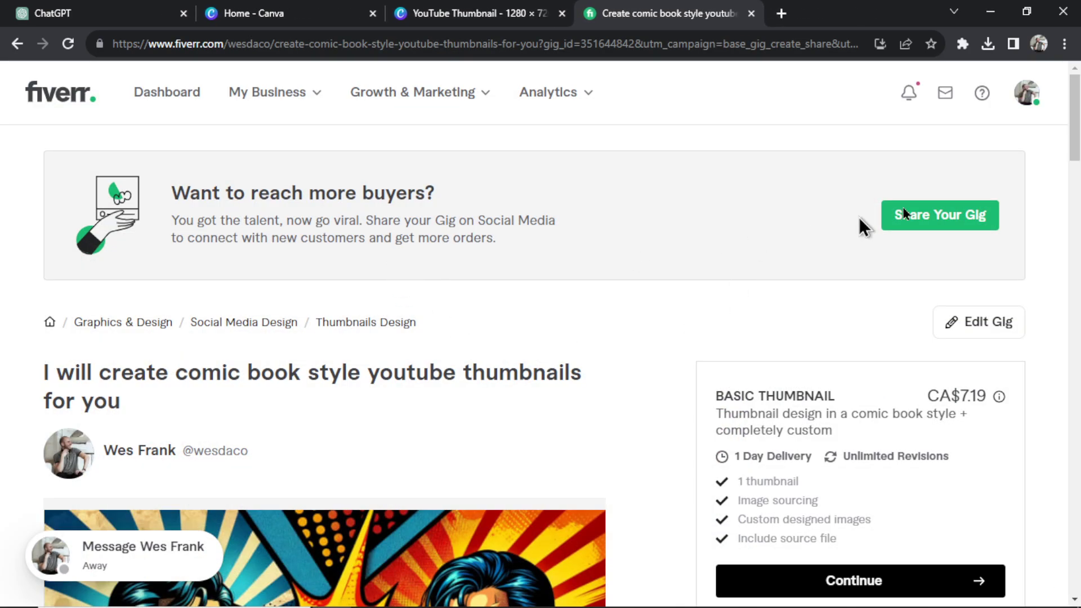
- Look over the published Fiverr gig once more, checking its title, main gallery image and About section
scroll(859, 217, "down", 3)
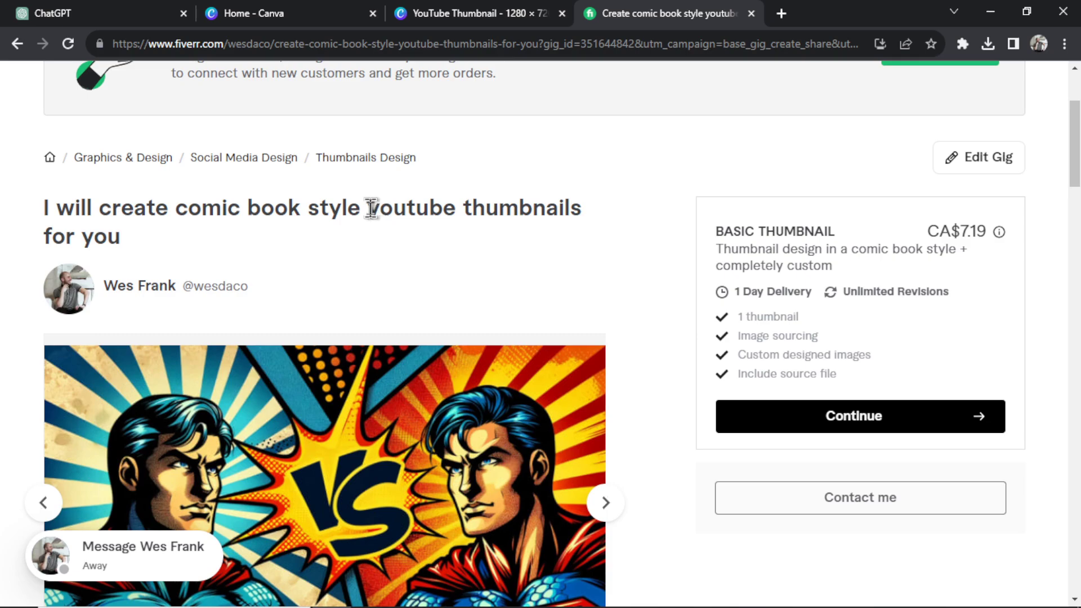
left_click_drag(368, 209, 591, 222)
left_click(658, 234)
scroll(659, 234, "down", 1)
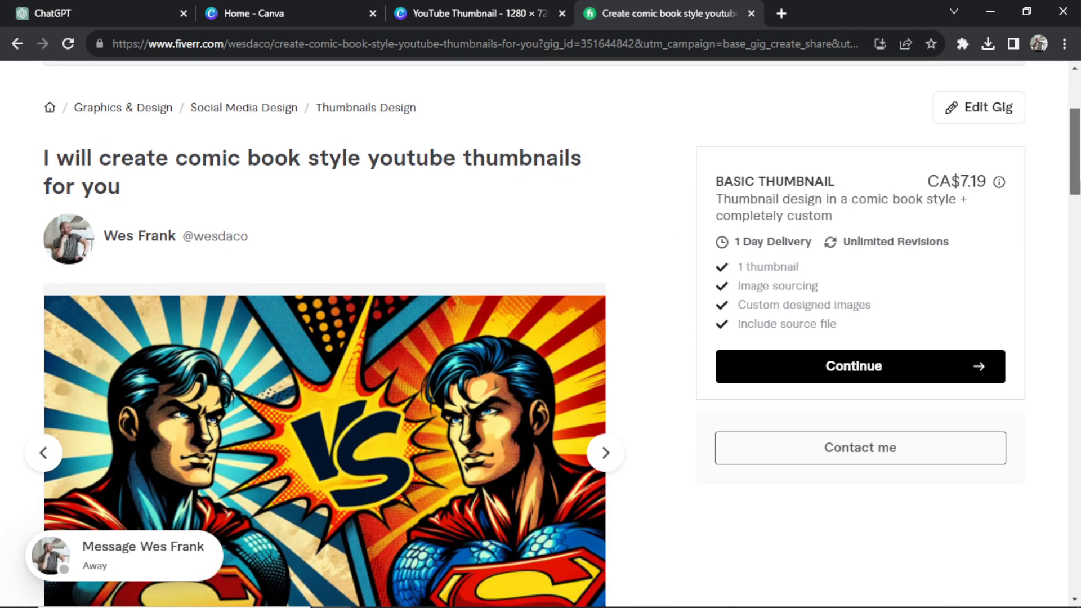
scroll(658, 234, "down", 5)
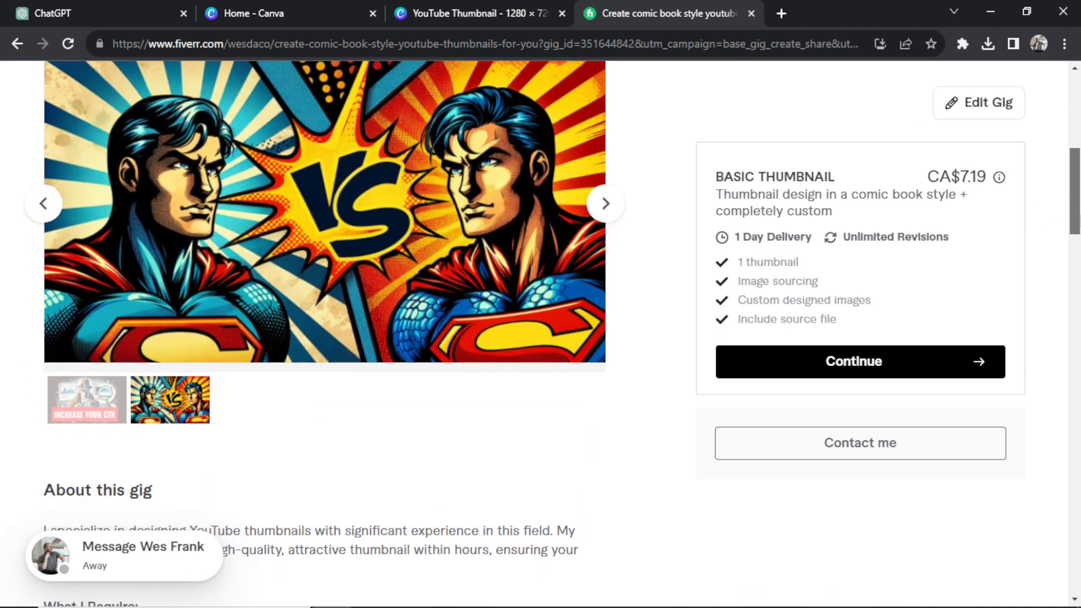
left_click_drag(1078, 204, 1079, 131)
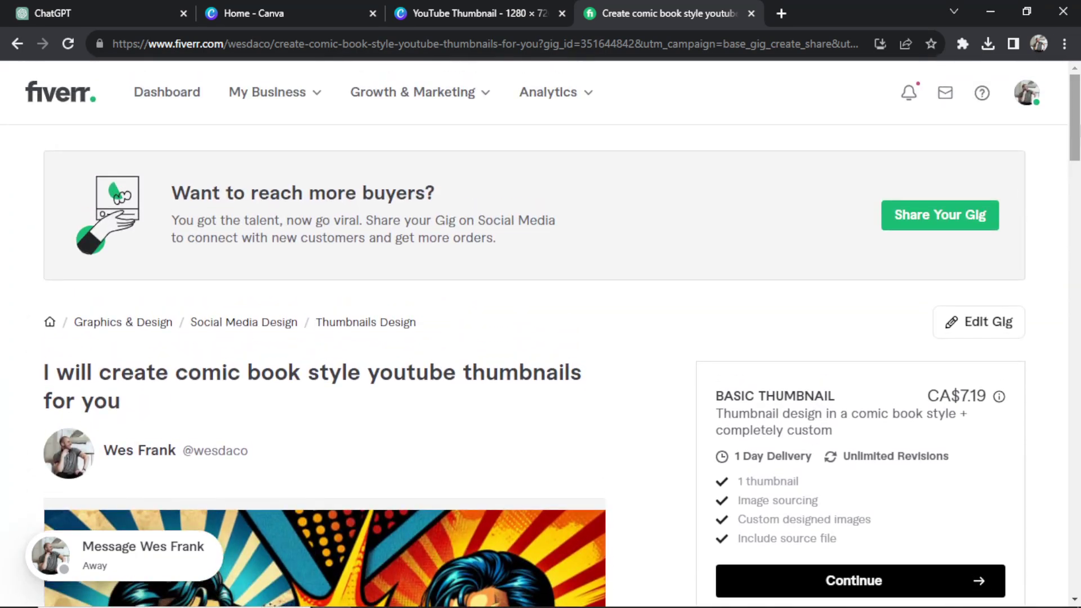